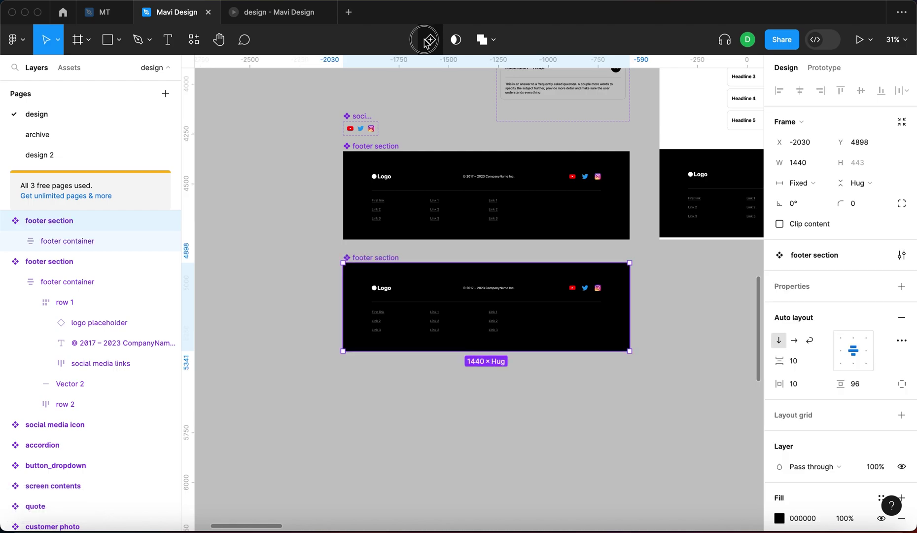
# Append '_responsive' to the lower footer frame's name, making it 'footer section_responsive'
pyautogui.scroll(3, 485, 212)
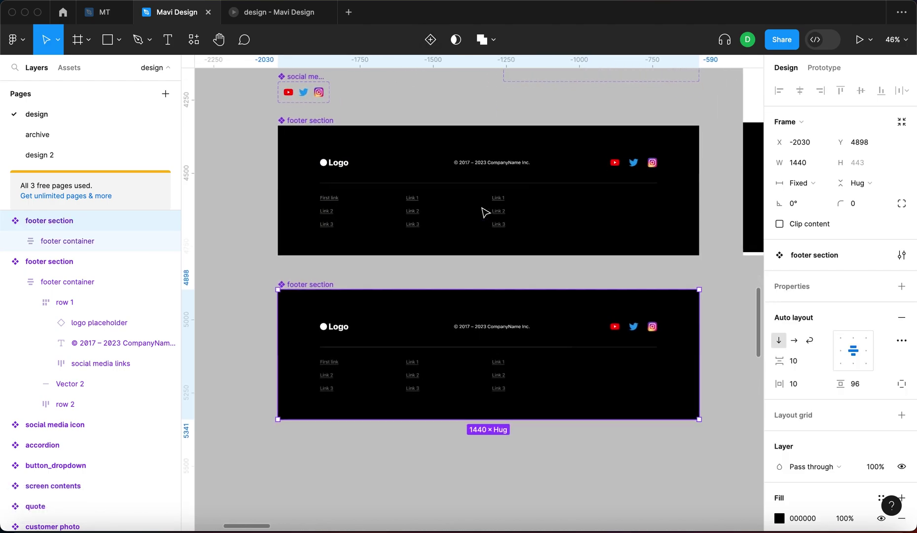
pyautogui.doubleClick(315, 282)
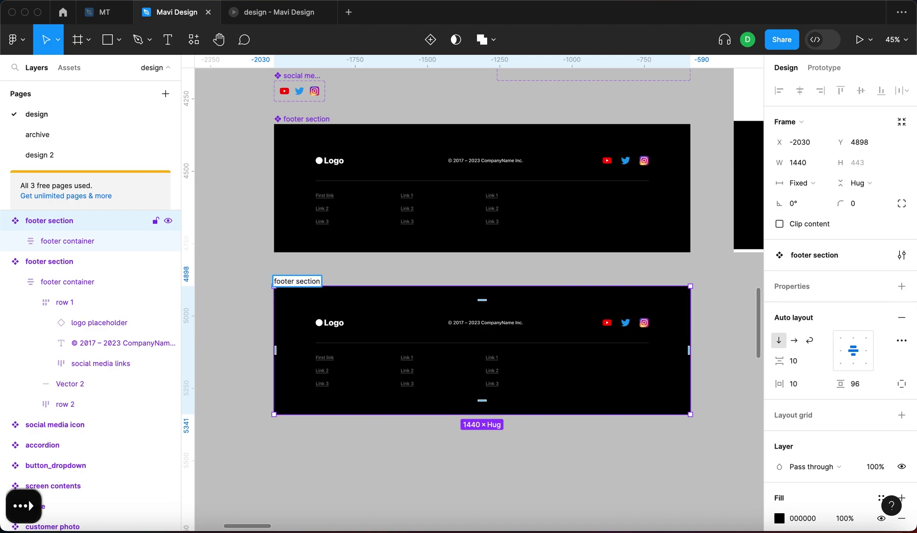
pyautogui.write('_responsive')
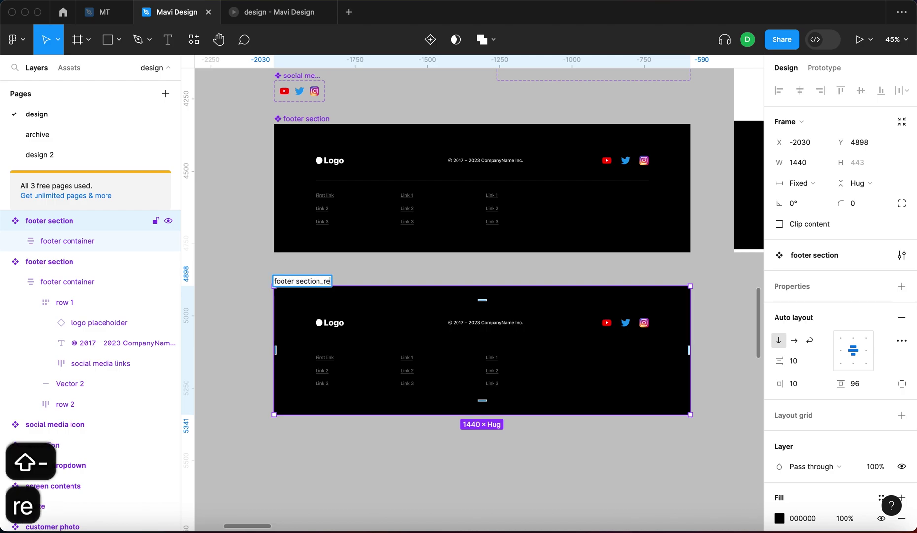
pyautogui.press('Return')
# Select the inner footer container and the renamed frame to check them, then deselect
pyautogui.scroll(-3, 524, 312)
pyautogui.click(524, 312)
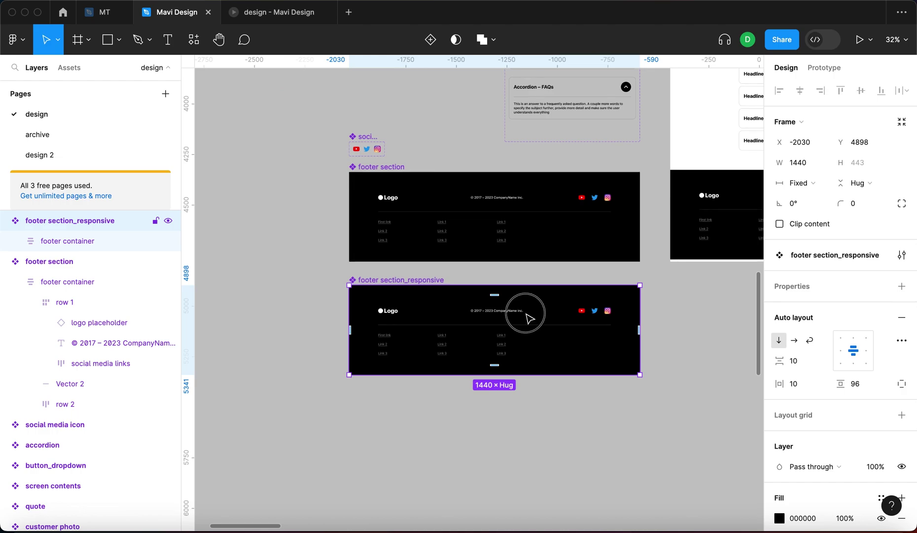
pyautogui.click(681, 339)
pyautogui.scroll(3, 568, 348)
pyautogui.click(544, 343)
pyautogui.click(588, 442)
pyautogui.scroll(-3, 591, 446)
pyautogui.hscroll(1, 591, 450)
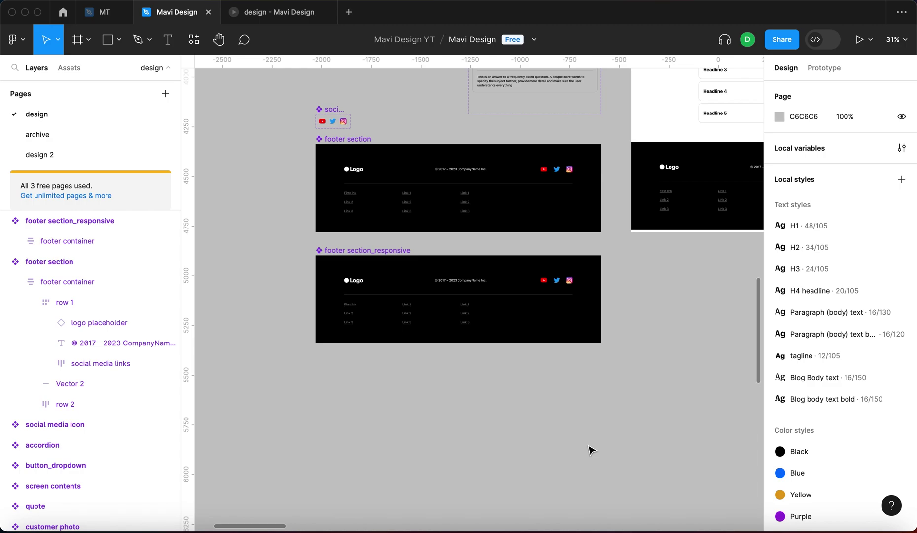
pyautogui.click(900, 149)
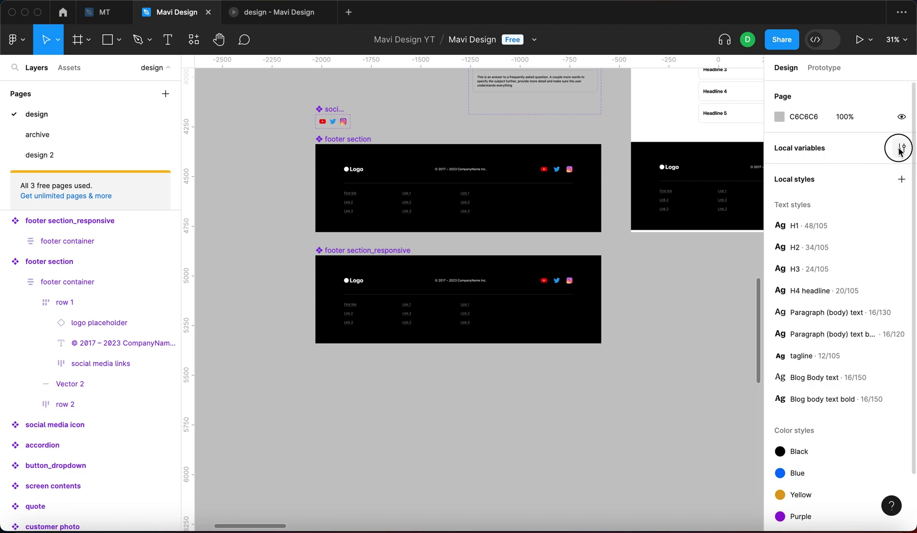
pyautogui.scroll(-3, 600, 380)
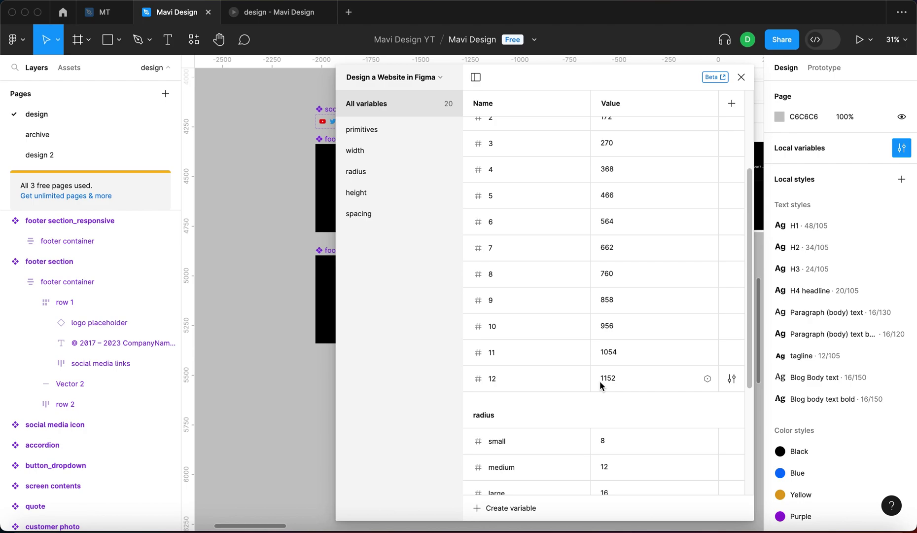
pyautogui.scroll(3, 599, 381)
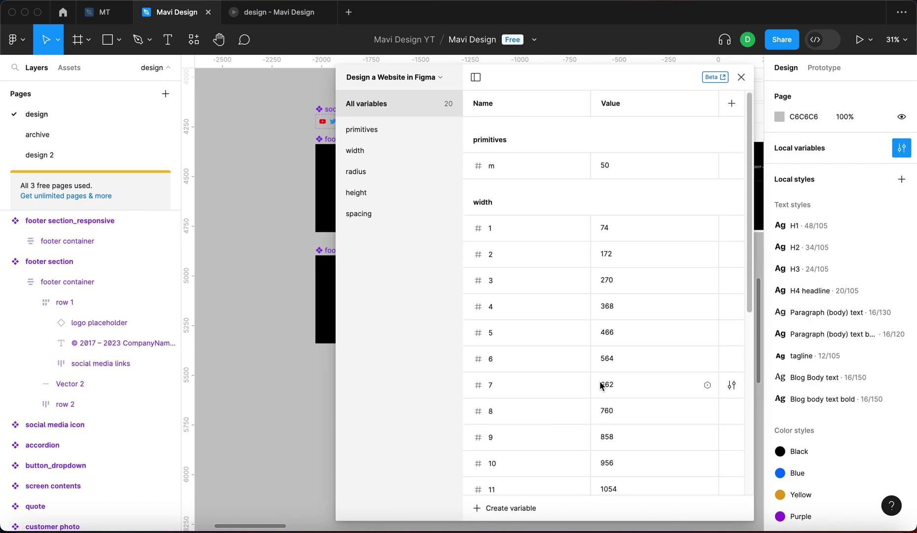
pyautogui.scroll(-3, 600, 385)
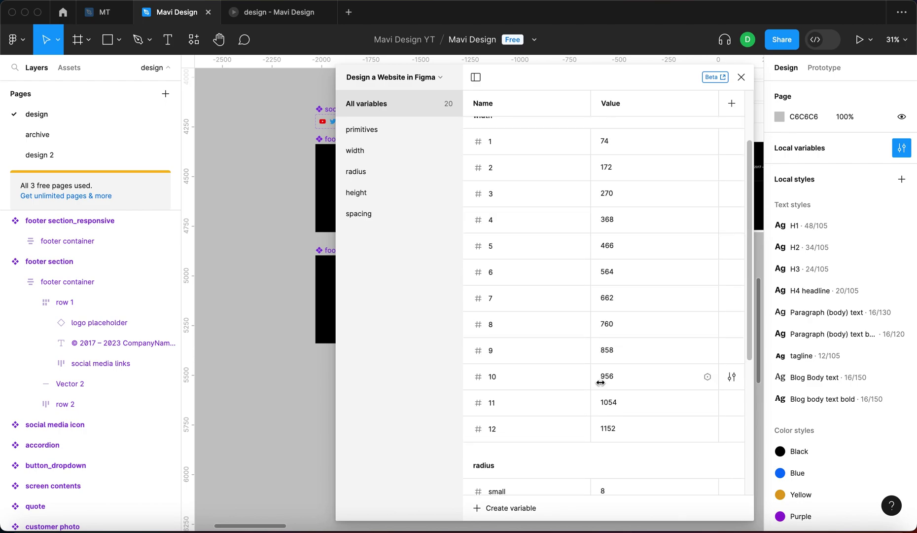
pyautogui.scroll(1, 621, 308)
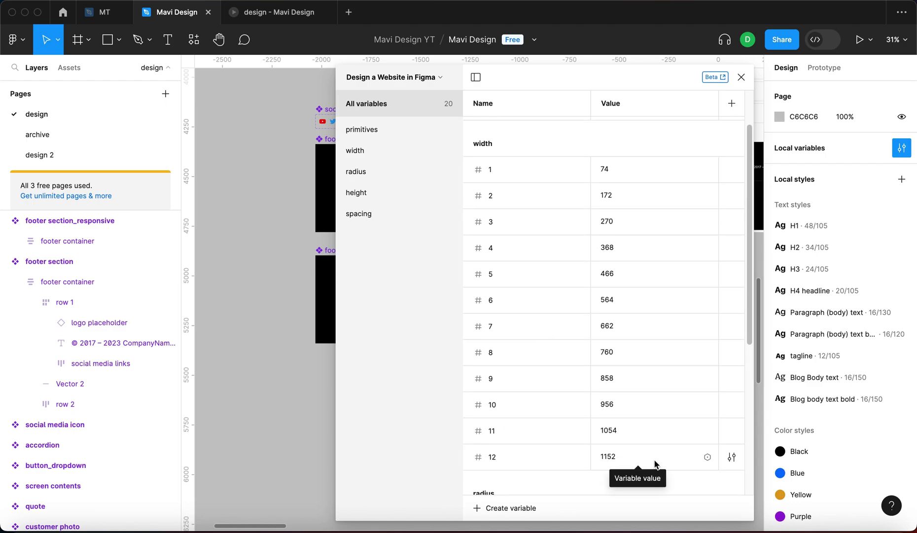
pyautogui.click(749, 75)
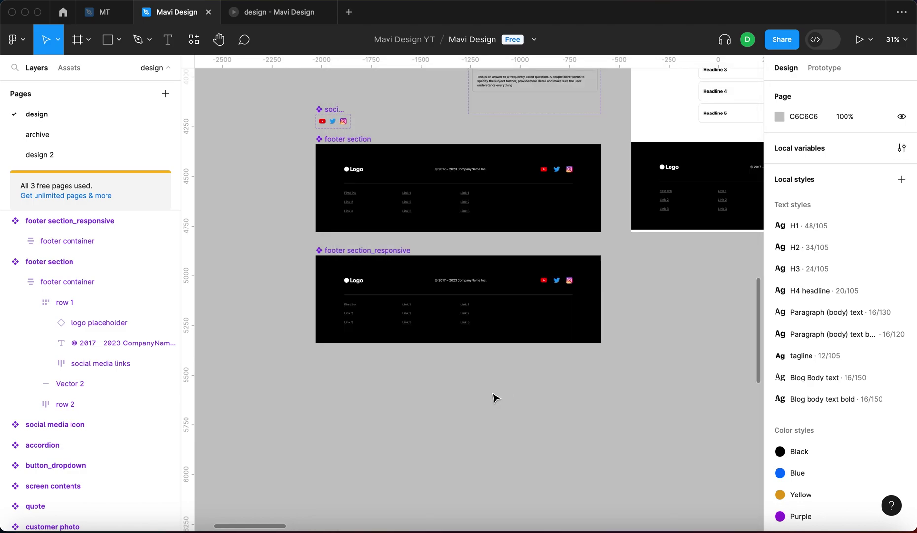
pyautogui.click(476, 312)
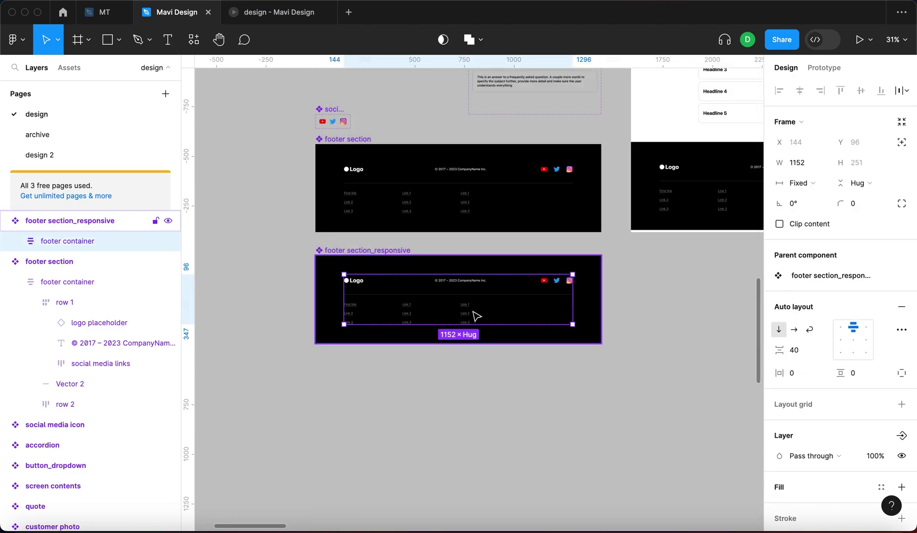
pyautogui.hotkey('shift', '2')
pyautogui.scroll(-3, 455, 317)
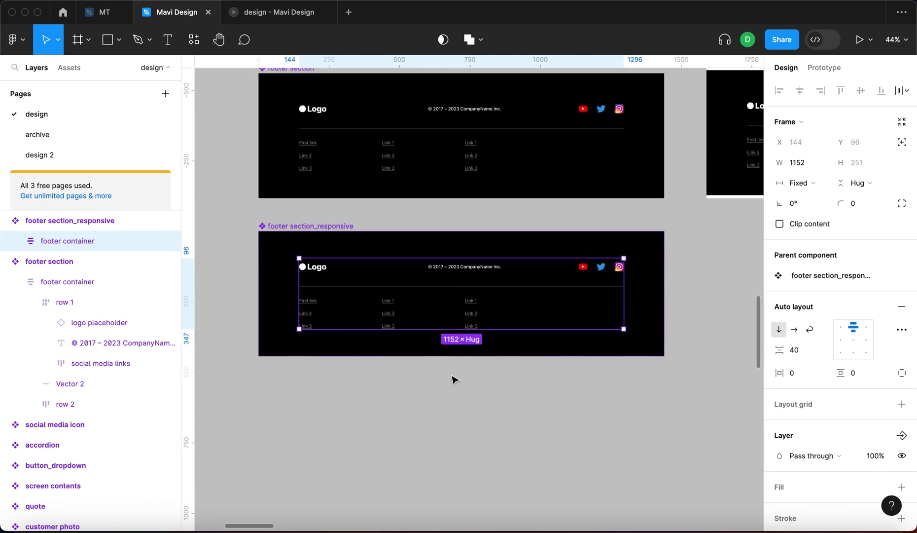
pyautogui.click(461, 400)
pyautogui.scroll(-5, 461, 399)
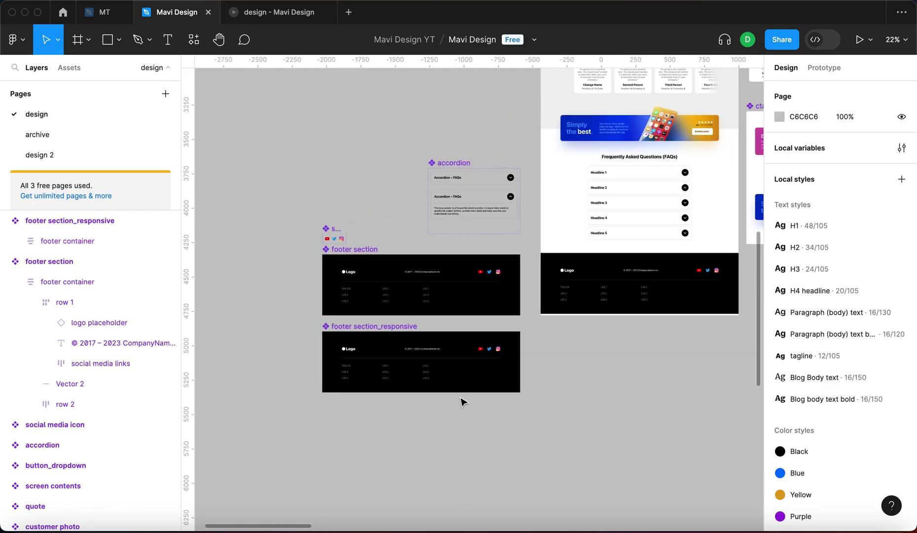
pyautogui.hscroll(3, 463, 401)
pyautogui.scroll(10, 462, 402)
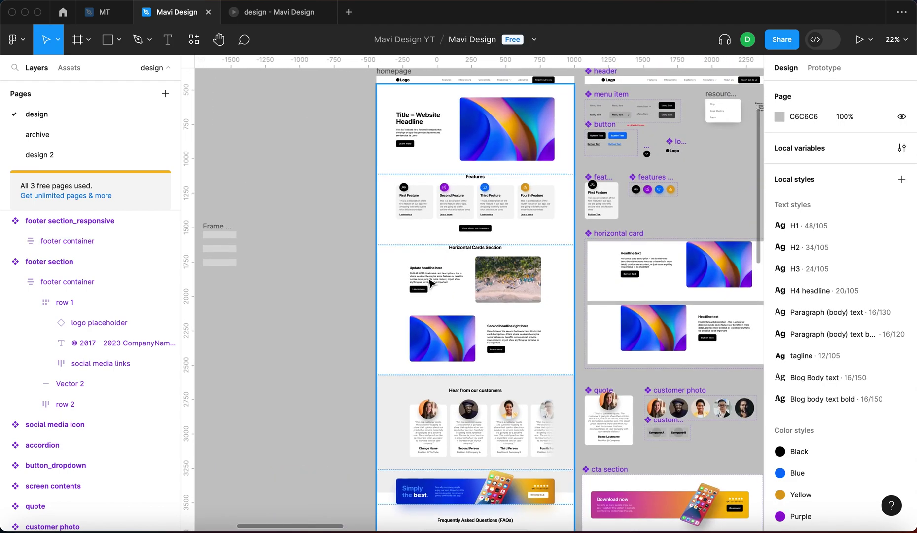
pyautogui.hotkey('shift', 'g')
pyautogui.scroll(5, 474, 223)
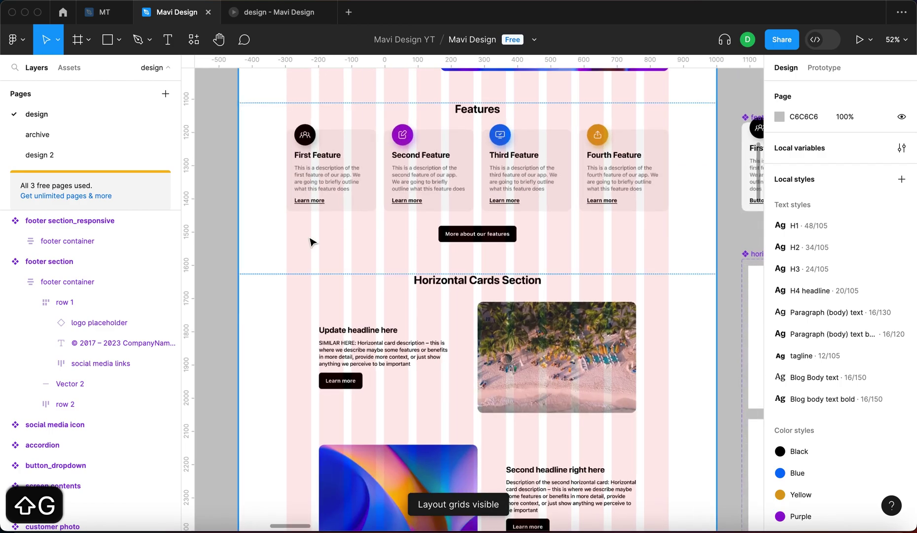
pyautogui.scroll(-5, 377, 245)
pyautogui.hscroll(-5, 377, 246)
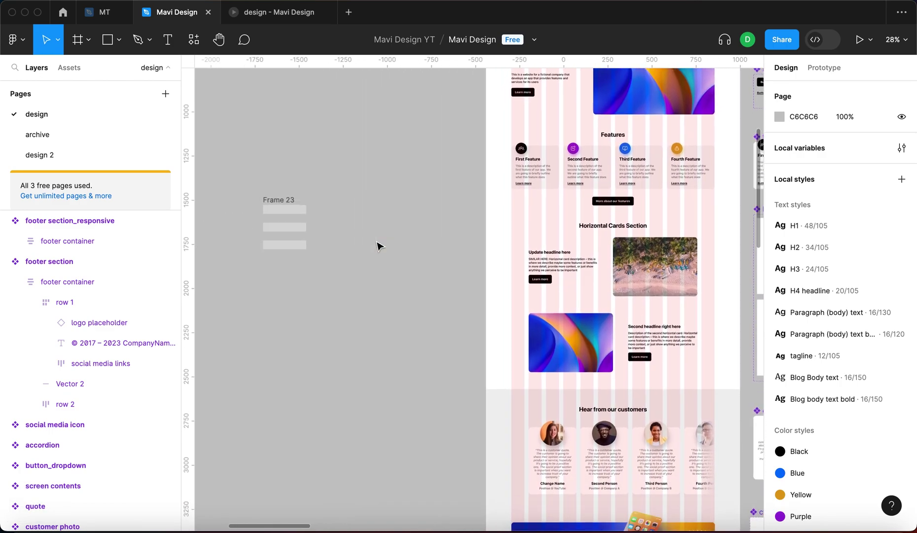
pyautogui.scroll(-3, 377, 247)
pyautogui.scroll(-1, 518, 390)
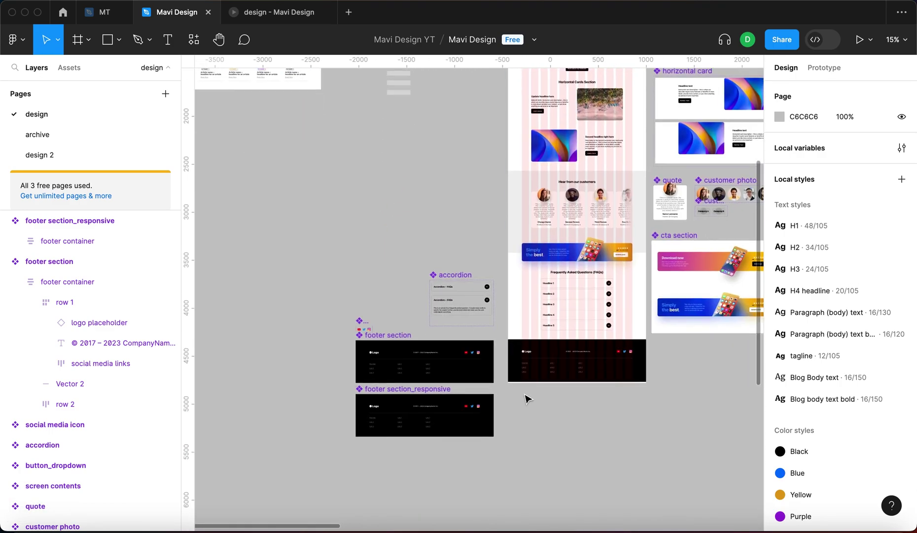
pyautogui.hotkey('shift', 'g')
pyautogui.scroll(-3, 559, 483)
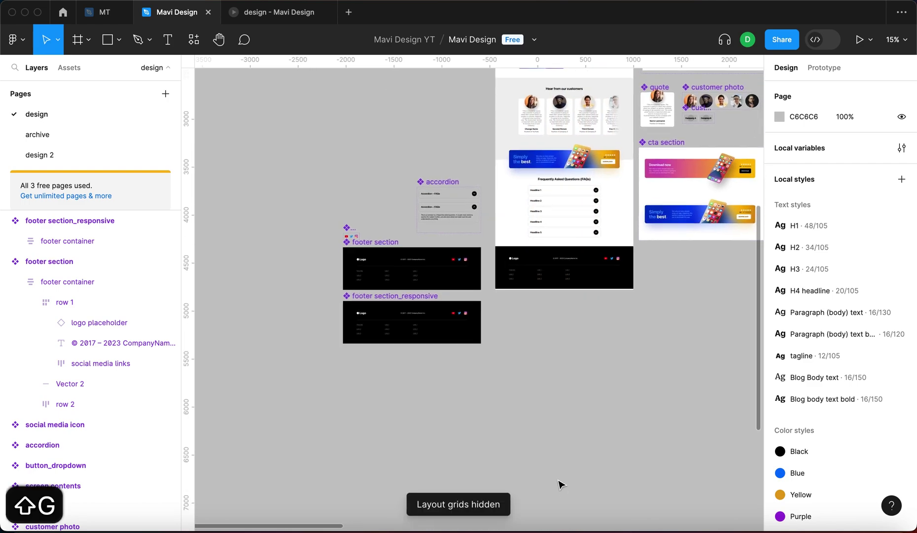
pyautogui.scroll(5, 407, 233)
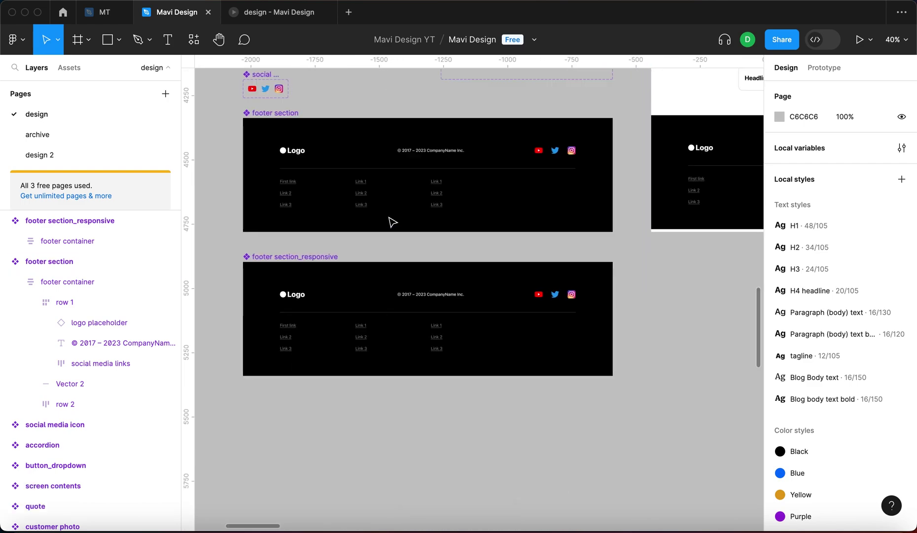
# Review the local variables list, then close it
pyautogui.click(902, 147)
pyautogui.scroll(-1, 649, 411)
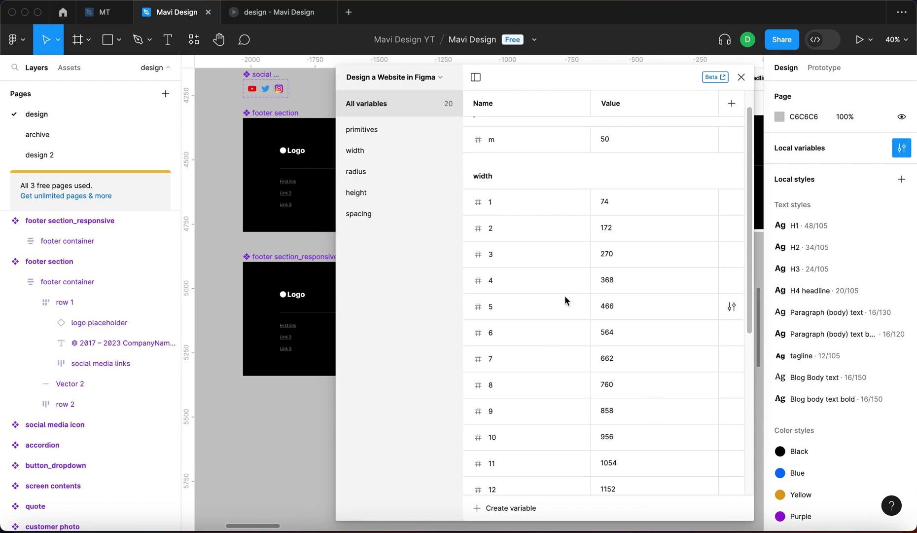
pyautogui.press('Escape')
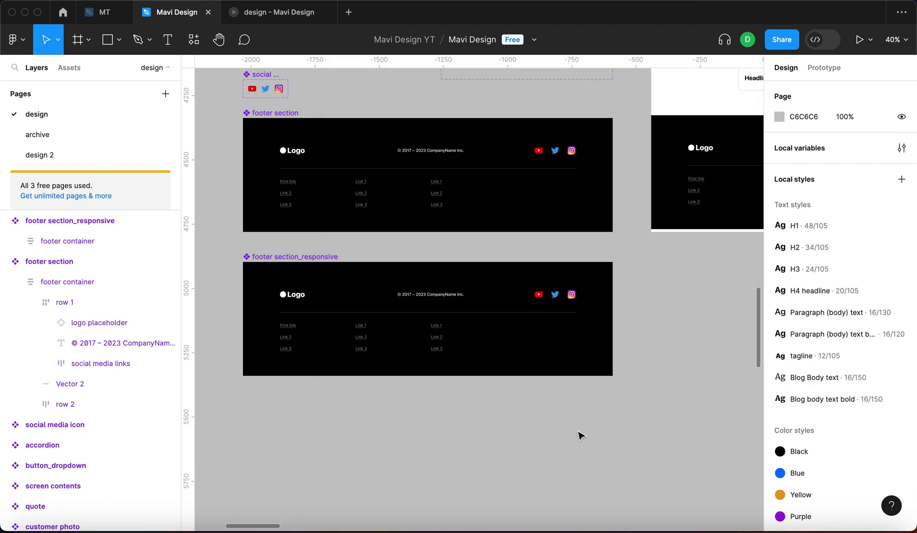
# Set the footer container's width to Fill container, growing it from 1152 to 1420
pyautogui.doubleClick(436, 328)
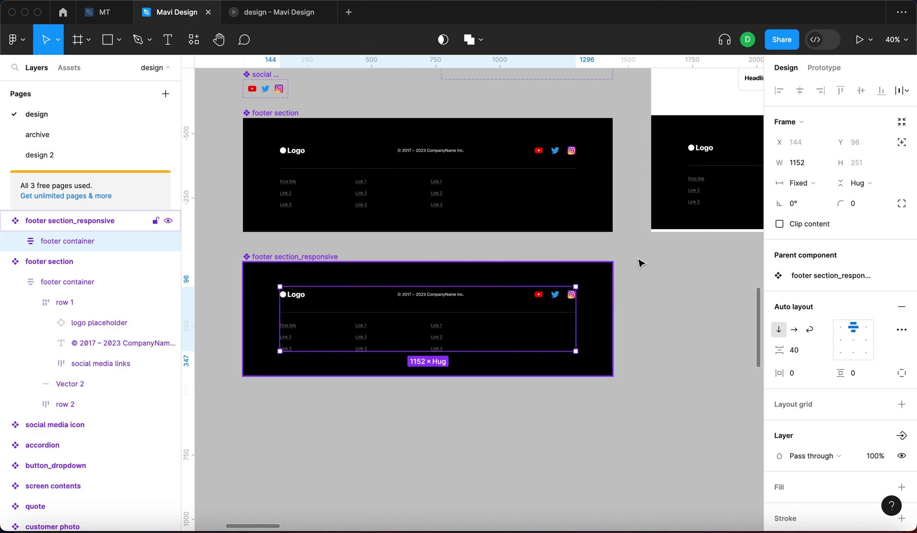
pyautogui.click(799, 183)
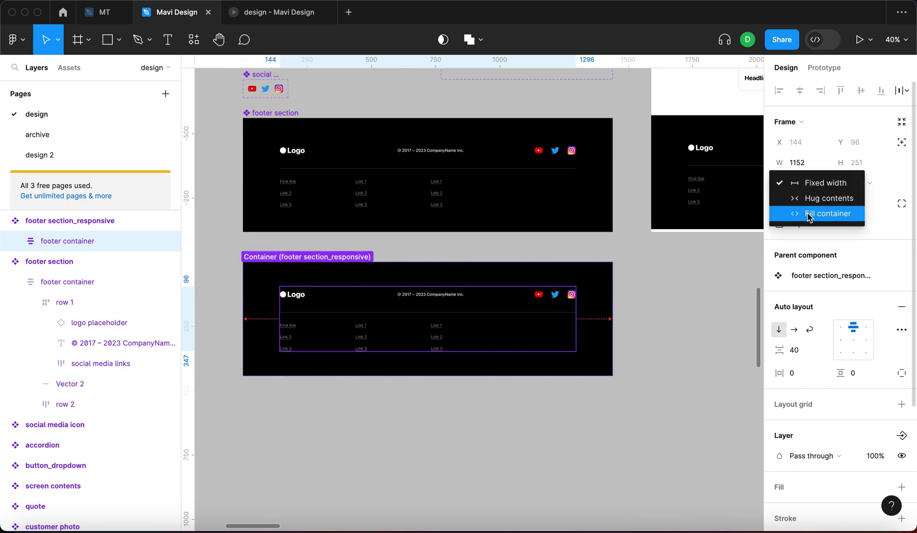
pyautogui.click(809, 217)
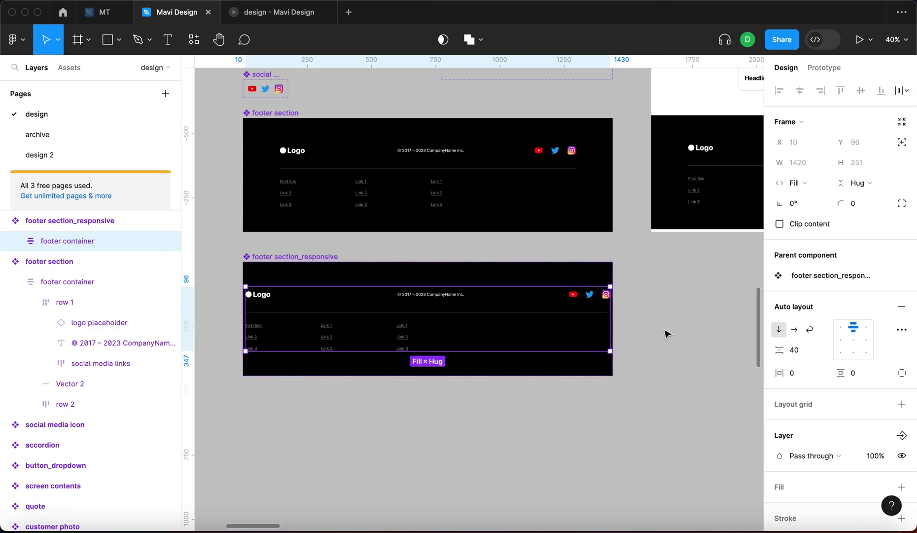
# Add a max width to the footer container bound to width variable 12 (1152), then deselect
pyautogui.click(824, 162)
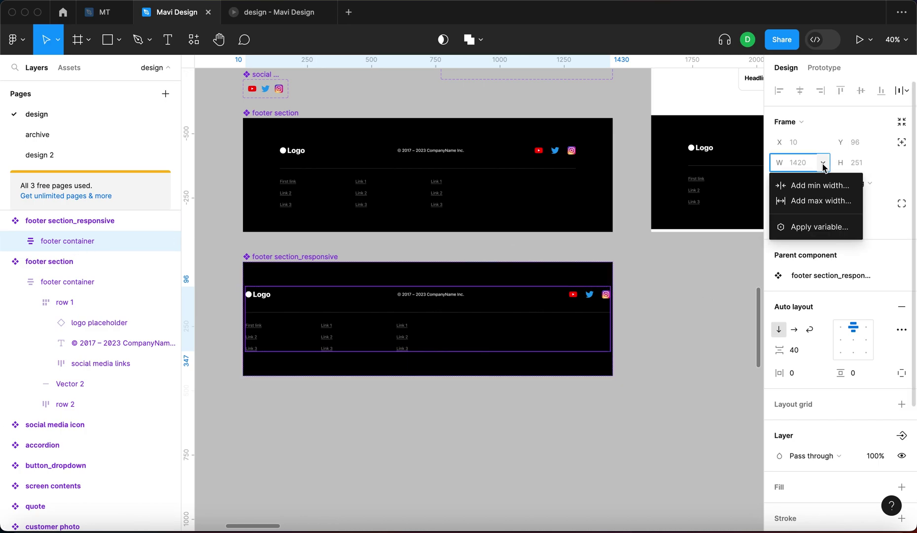
pyautogui.click(814, 203)
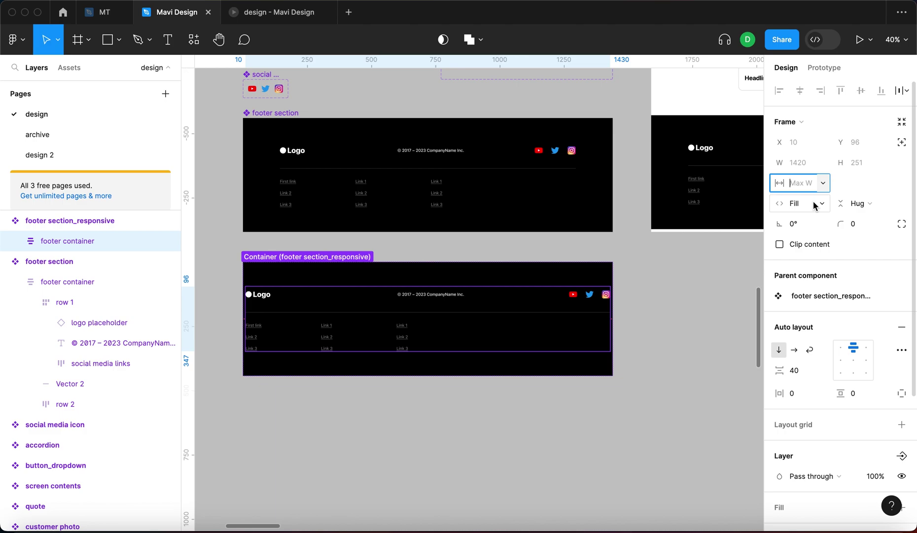
pyautogui.click(822, 184)
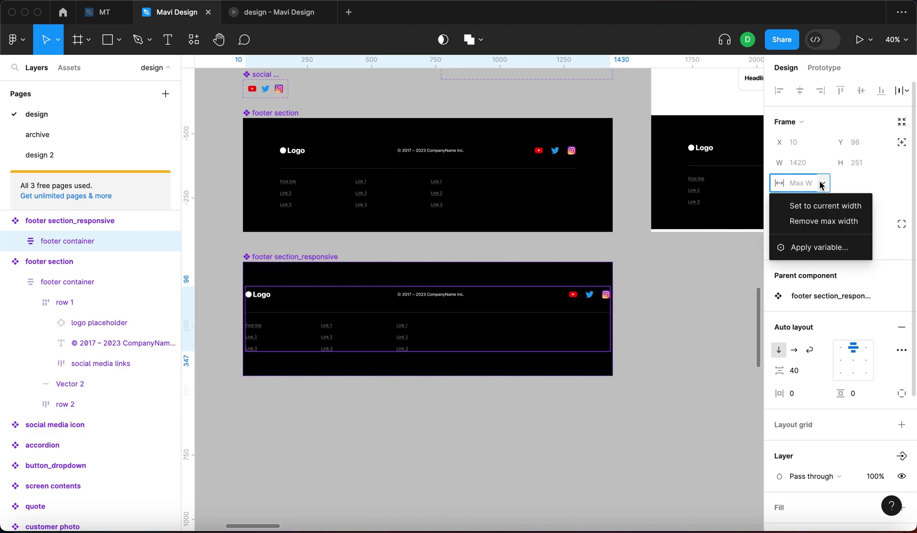
pyautogui.click(806, 247)
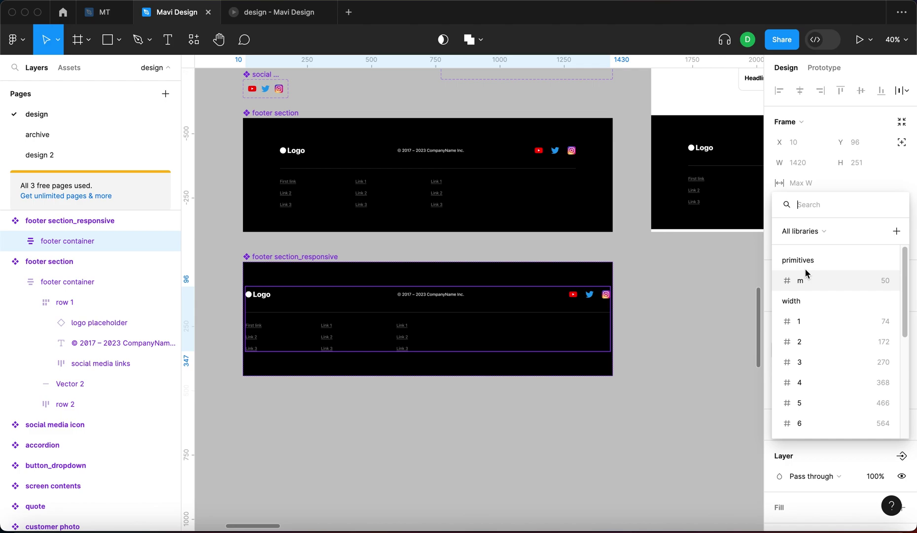
pyautogui.scroll(-5, 813, 323)
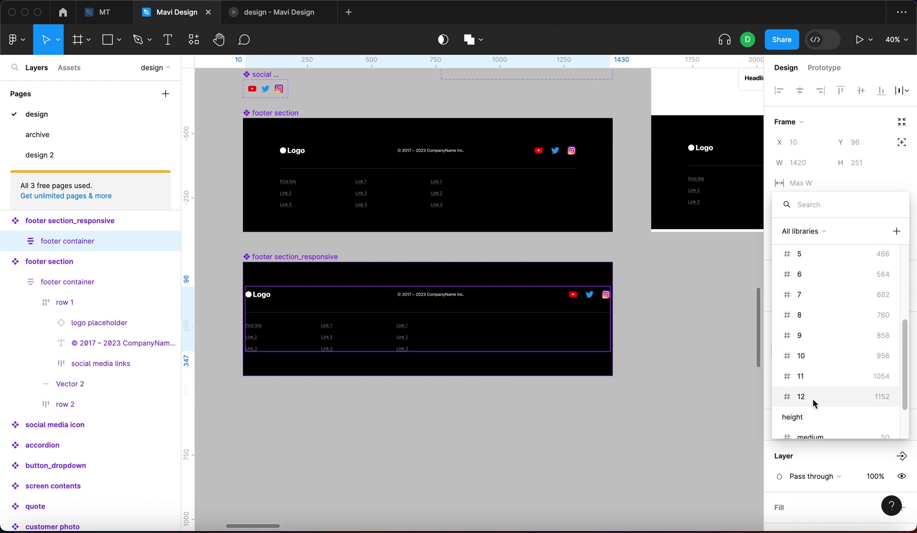
pyautogui.click(813, 397)
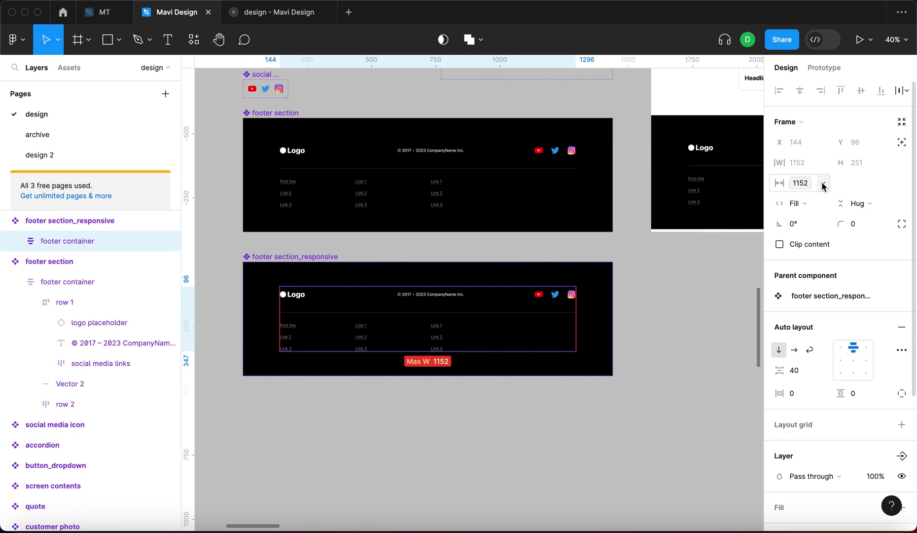
pyautogui.click(721, 289)
pyautogui.scroll(-5, 720, 290)
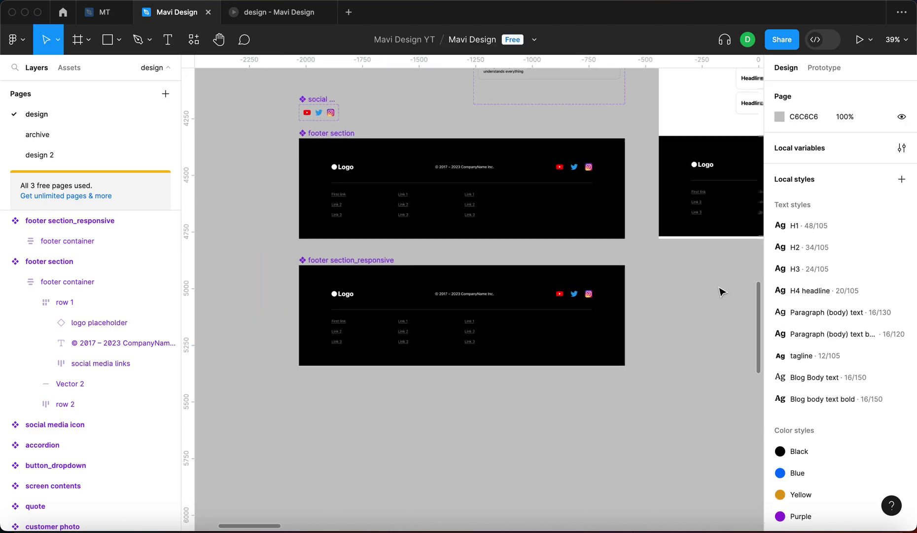
# Toggle the layout grids, then shrink footer section_responsive to 977 wide
pyautogui.hotkey('shift', 'g')
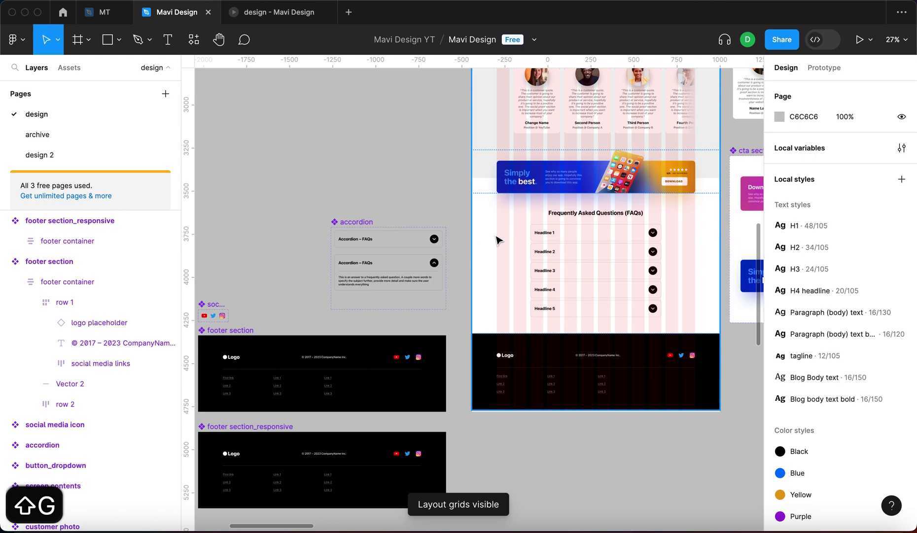
pyautogui.hotkey('shift', 'g')
pyautogui.scroll(-5, 298, 267)
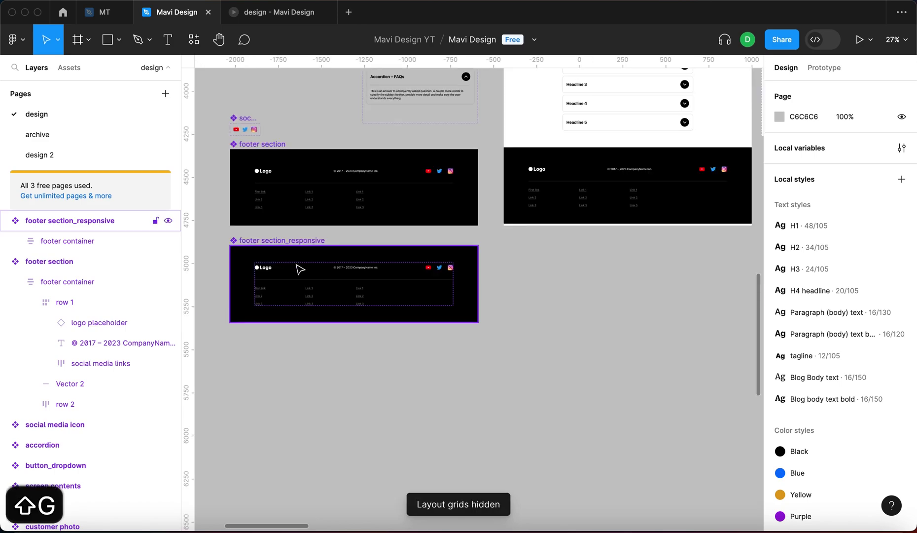
pyautogui.click(273, 241)
pyautogui.hotkey('shift', '2')
pyautogui.moveTo(654, 262); pyautogui.dragTo(557, 269)
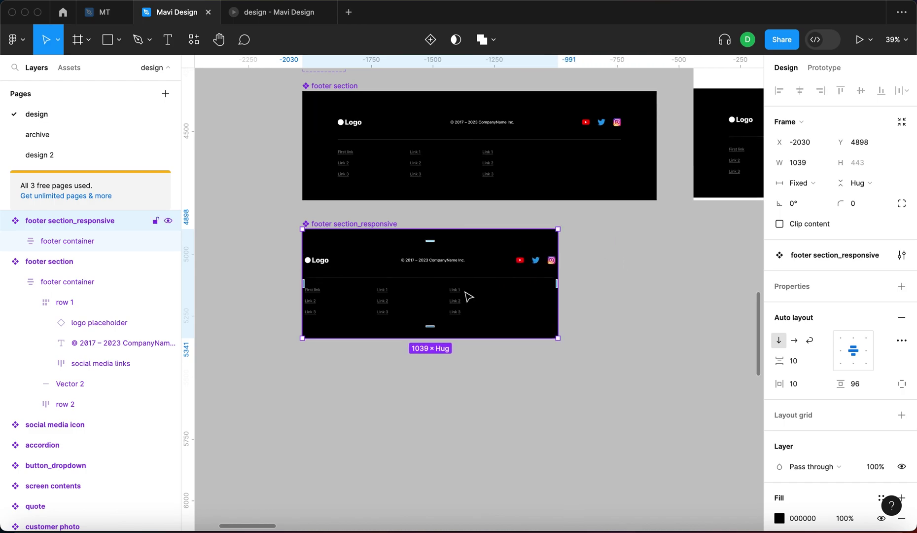
# Widen the footer through 1398 back to 1440, with the container staying centred at 1152
pyautogui.click(467, 297)
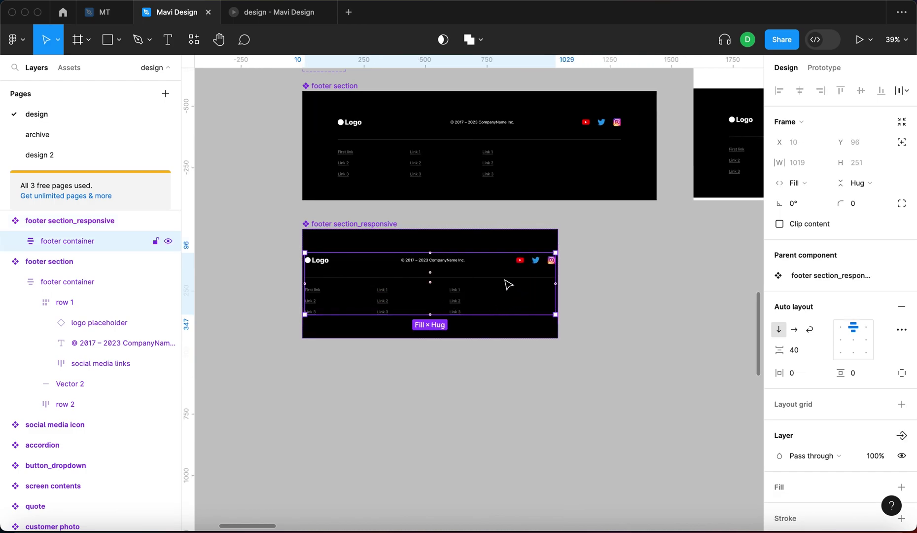
pyautogui.click(324, 226)
pyautogui.moveTo(558, 251); pyautogui.dragTo(654, 264)
pyautogui.click(597, 269)
pyautogui.click(682, 270)
pyautogui.click(649, 246)
pyautogui.moveTo(660, 251); pyautogui.dragTo(658, 249)
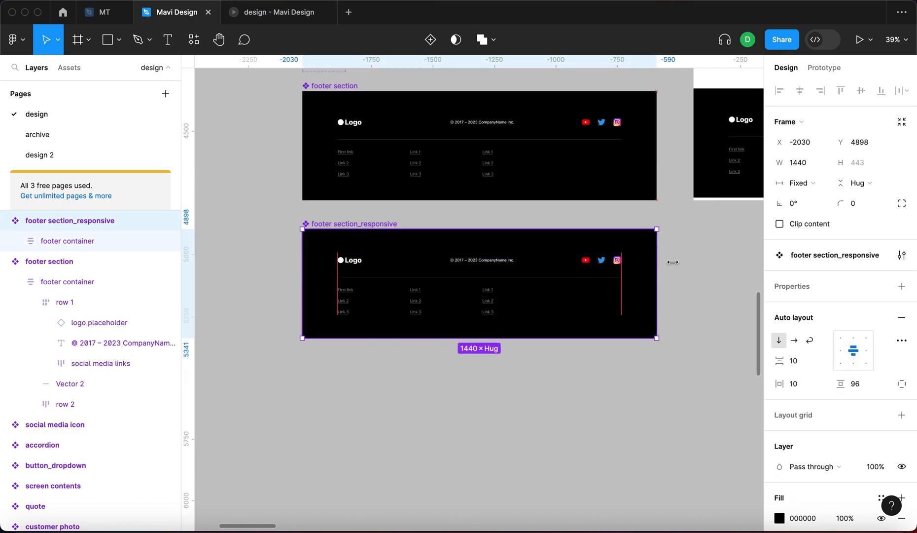
pyautogui.click(690, 275)
pyautogui.scroll(-1, 612, 314)
pyautogui.scroll(-1, 612, 315)
pyautogui.click(610, 310)
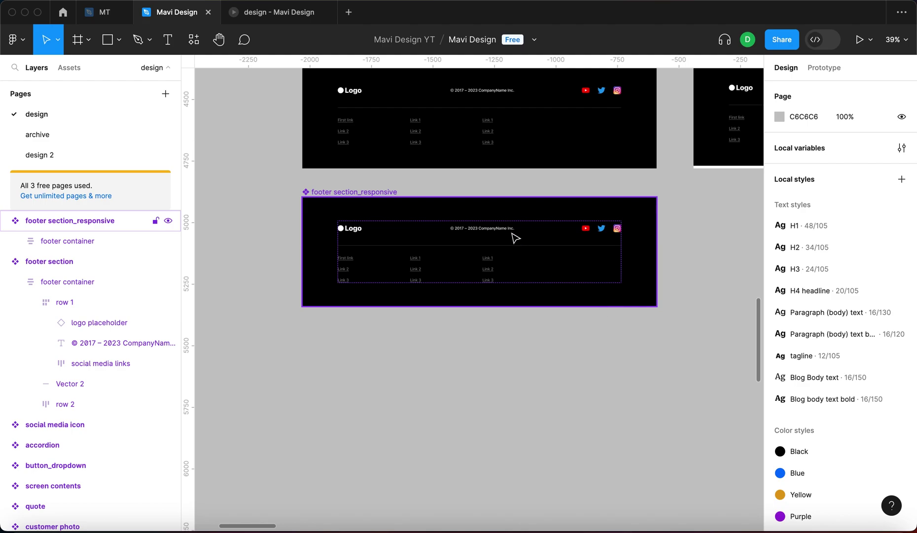
# Switch row 1's auto layout direction to vertical, then back to horizontal
pyautogui.click(495, 236)
pyautogui.doubleClick(496, 233)
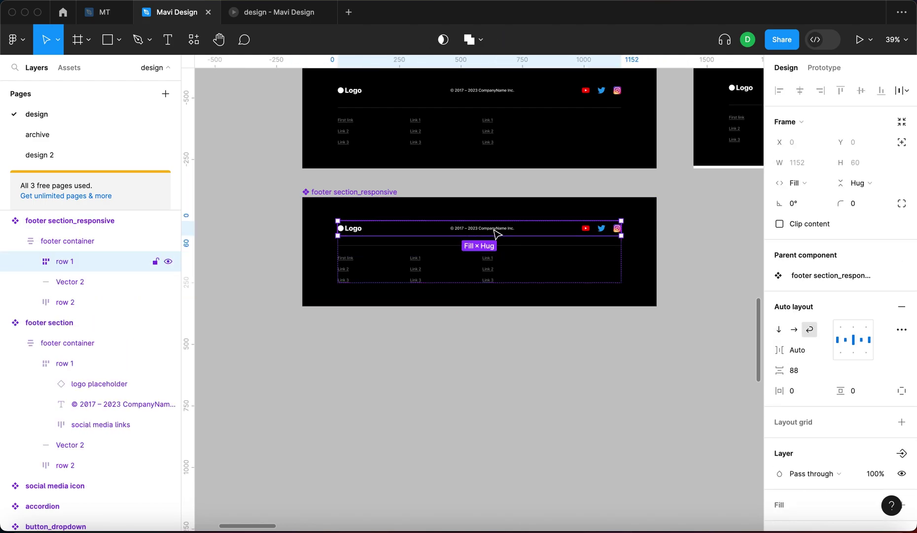
pyautogui.scroll(5, 498, 236)
pyautogui.scroll(-4, 549, 227)
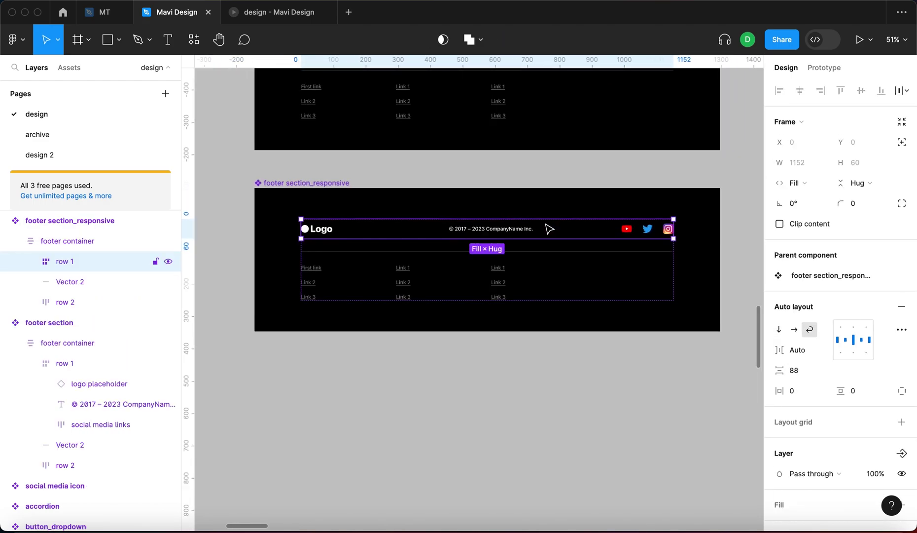
pyautogui.hscroll(2, 548, 228)
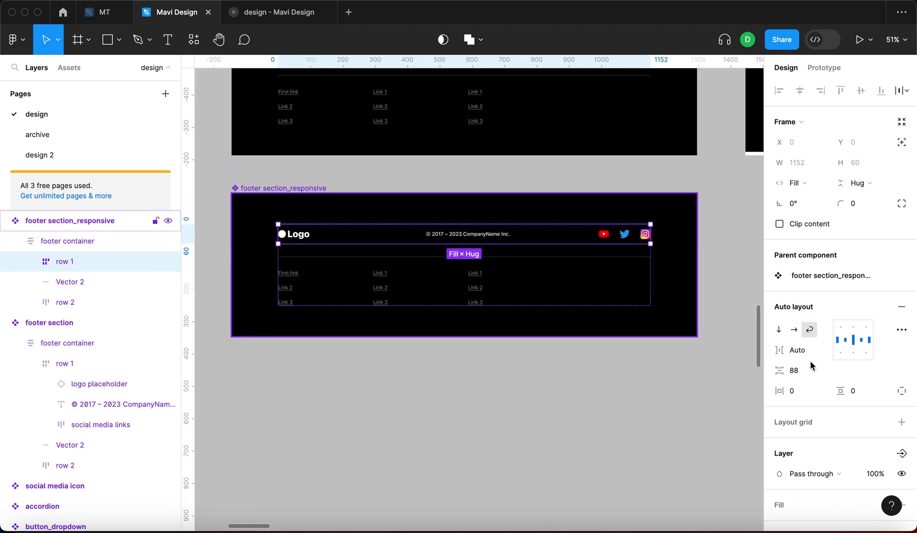
pyautogui.click(794, 334)
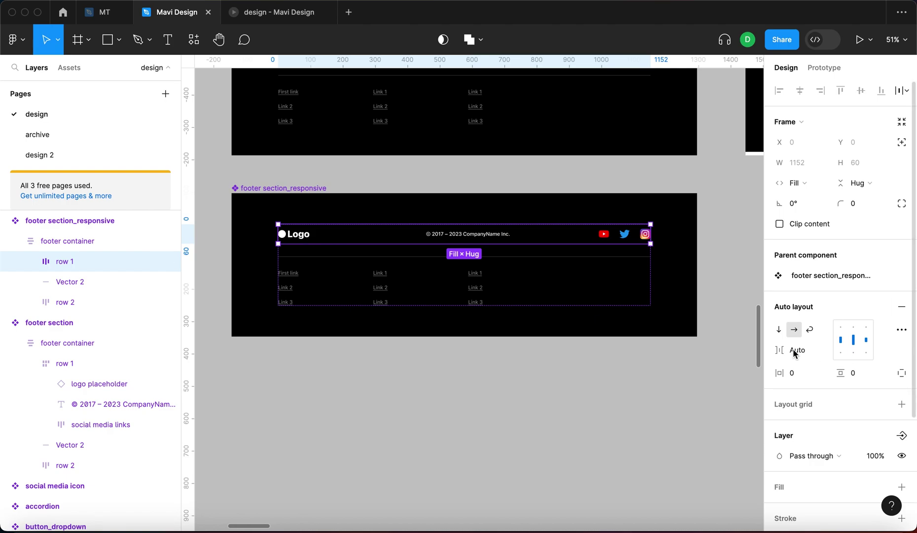
pyautogui.click(780, 329)
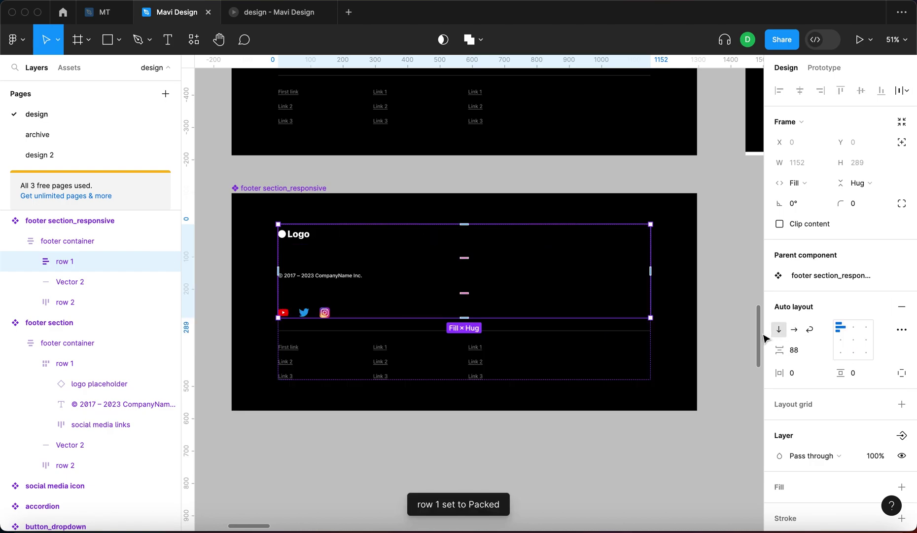
pyautogui.click(794, 329)
# Turn on Wrap for row 1's auto layout, giving a row gap of 88
pyautogui.scroll(5, 488, 363)
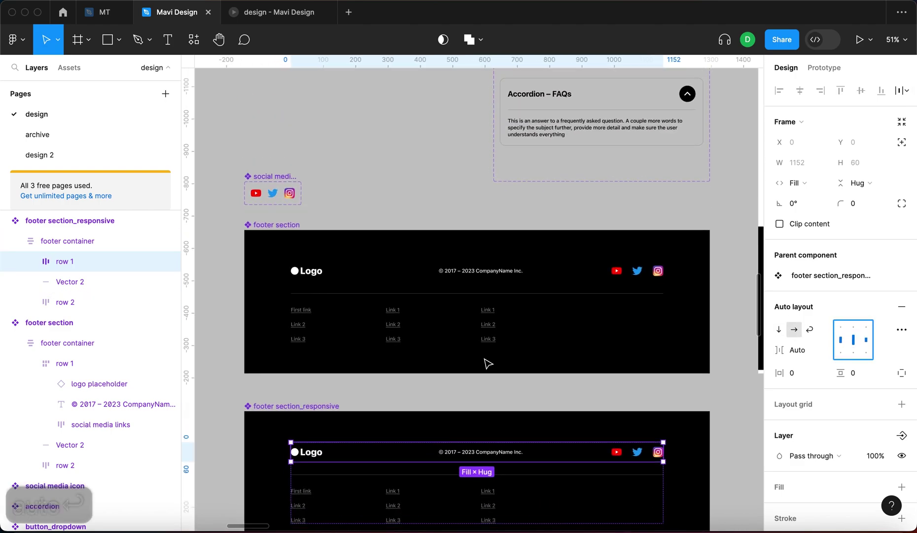
pyautogui.scroll(-5, 545, 391)
pyautogui.click(556, 397)
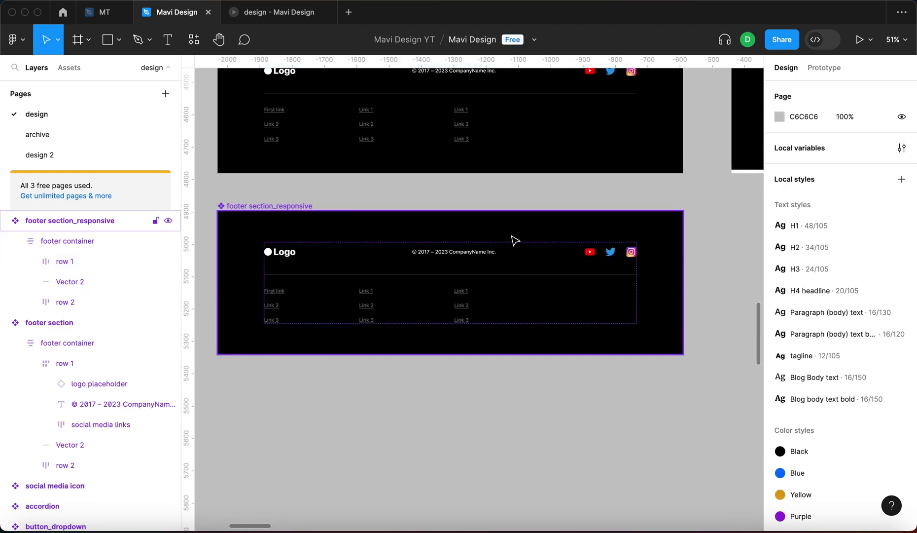
pyautogui.click(488, 254)
pyautogui.click(488, 254)
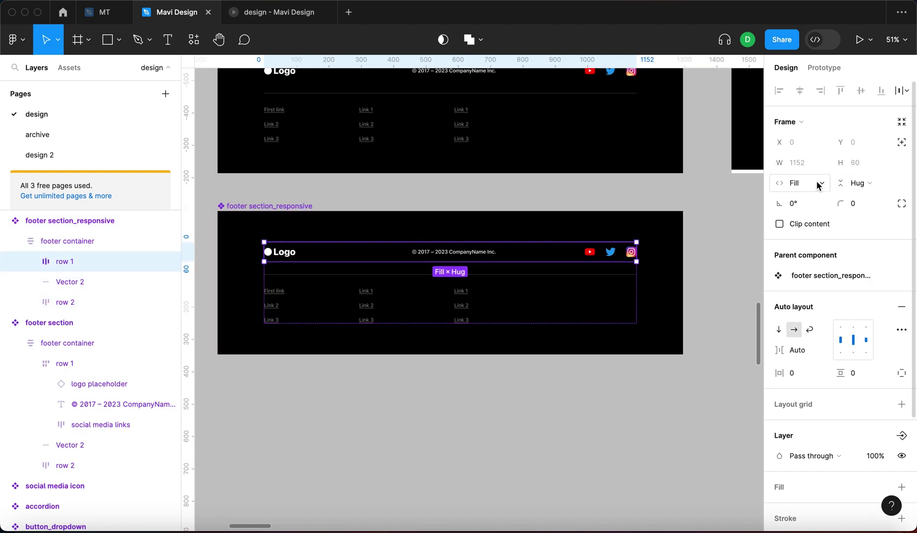
pyautogui.click(811, 331)
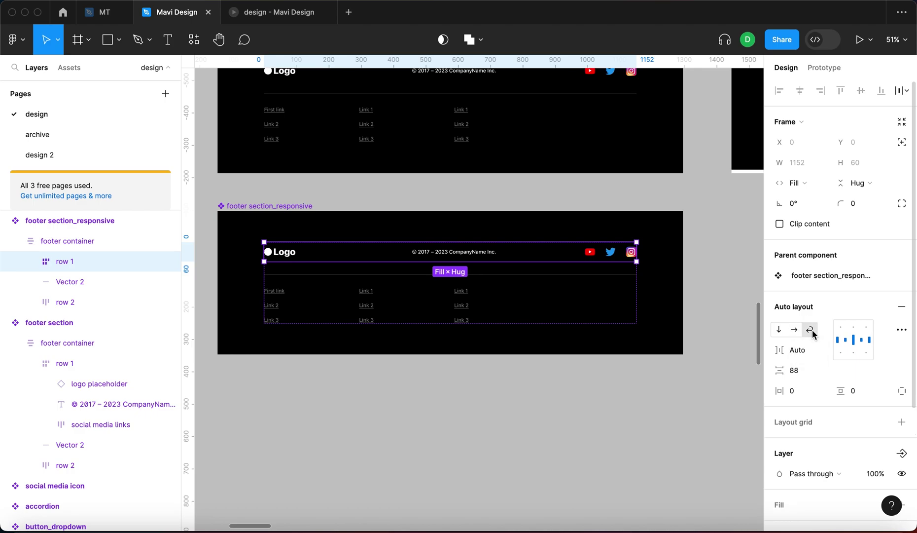
# Set the copyright text's width to Hug
pyautogui.doubleClick(496, 255)
pyautogui.click(797, 162)
pyautogui.click(801, 150)
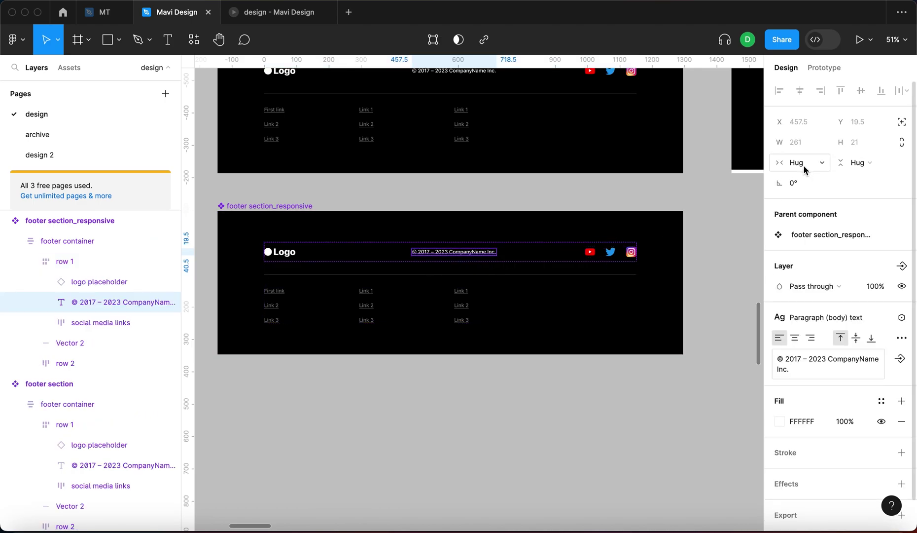
pyautogui.click(610, 250)
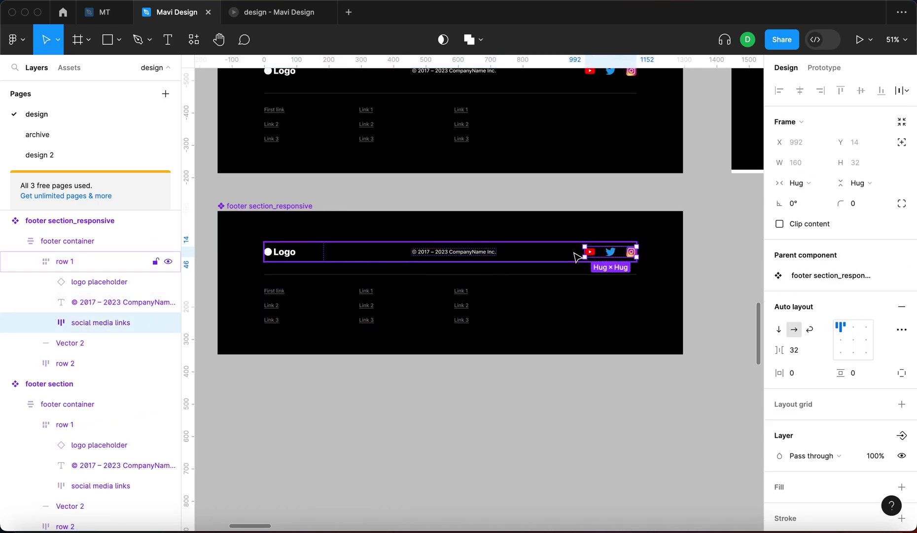
pyautogui.click(285, 254)
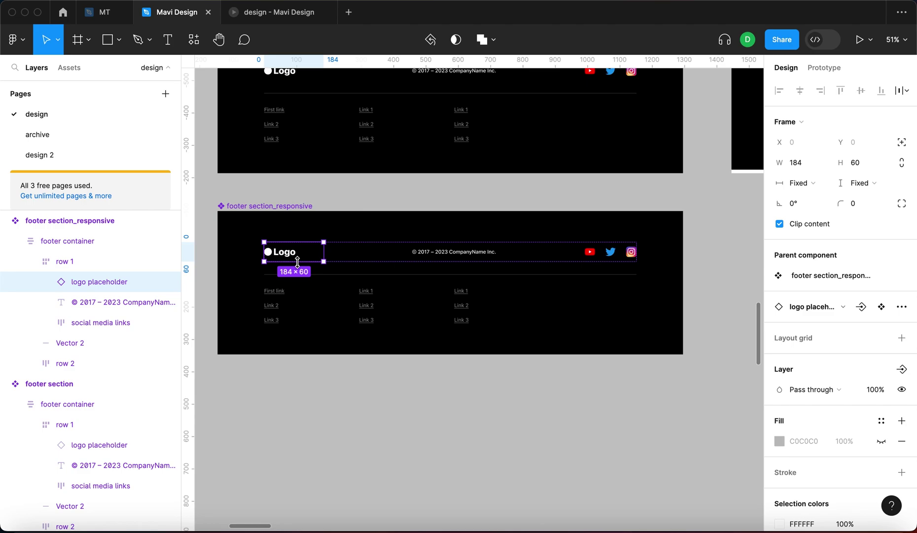
pyautogui.click(436, 257)
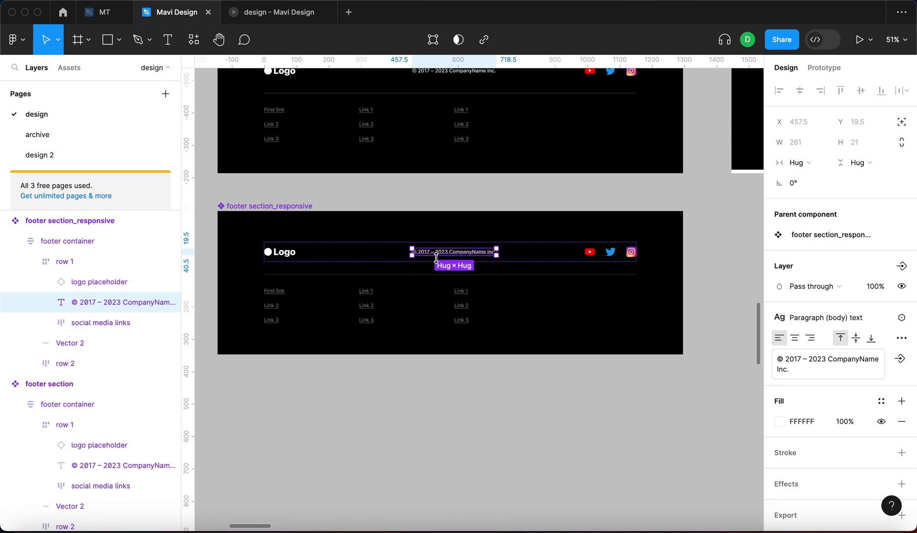
pyautogui.hotkey('shift', 'Return')
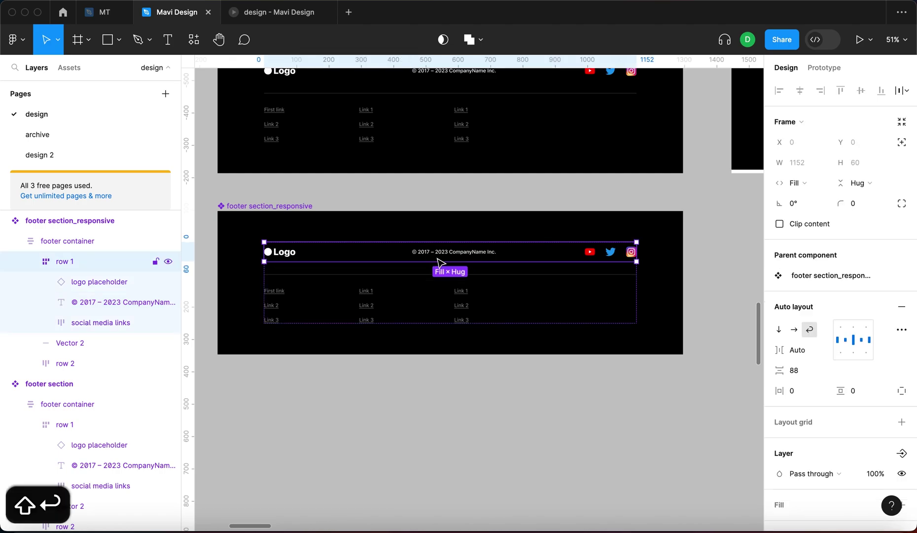
# Resize the footer to 1232, 676 and 574 wide to watch row 1 wrap, ending near 1186
pyautogui.click(272, 206)
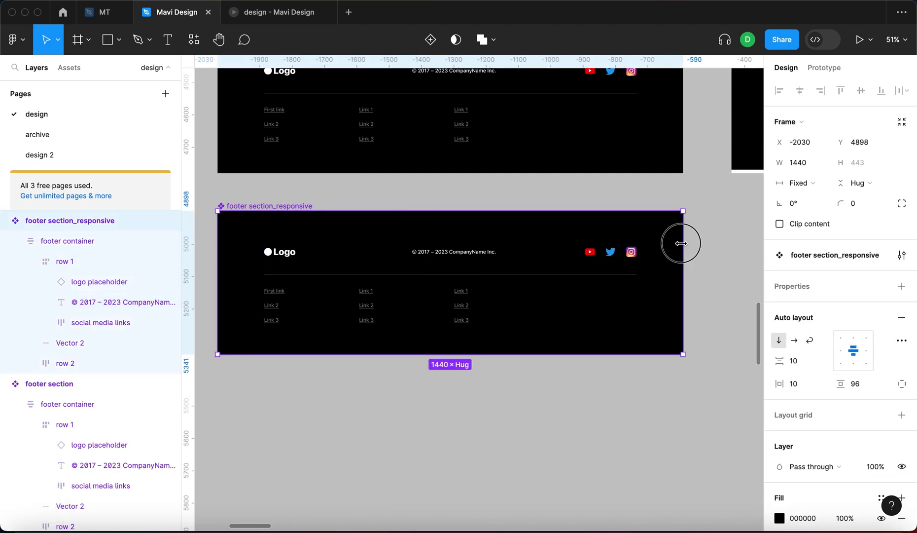
pyautogui.moveTo(684, 244); pyautogui.dragTo(378, 250)
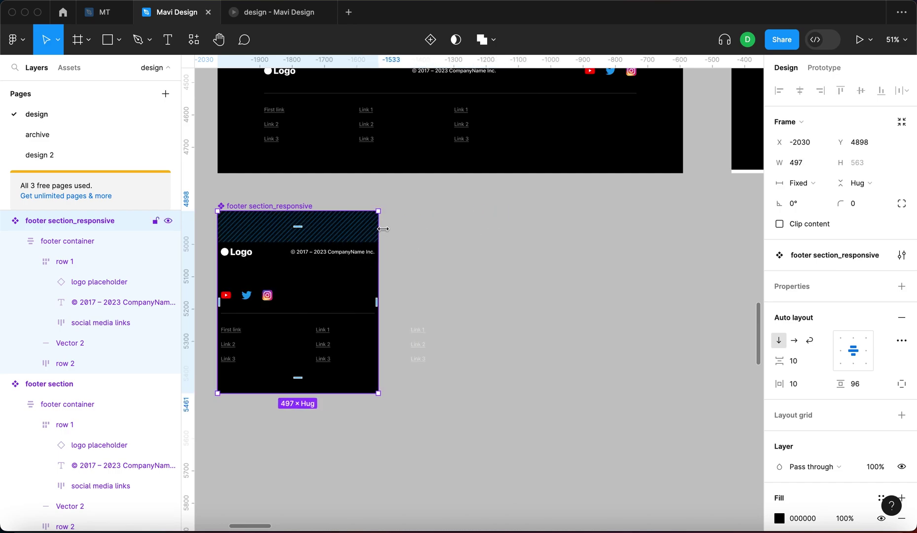
pyautogui.doubleClick(378, 230)
pyautogui.click(622, 251)
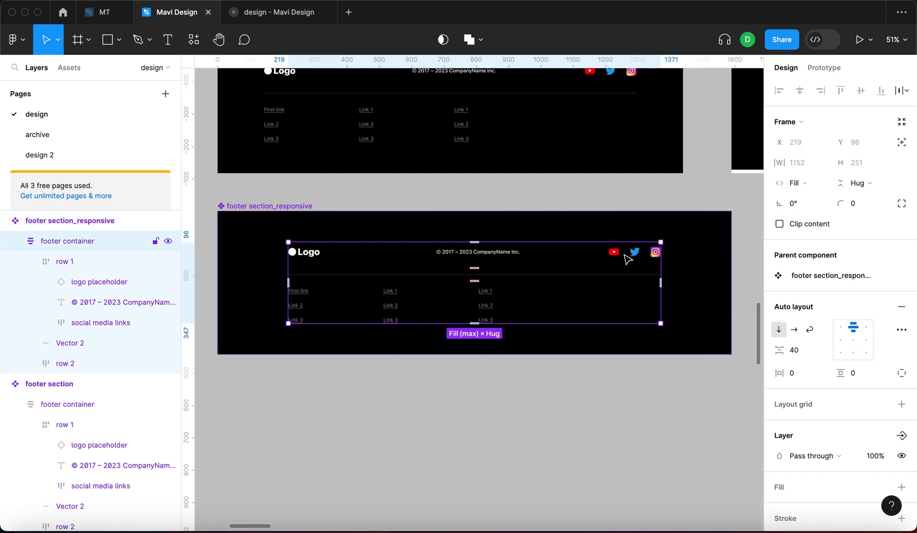
pyautogui.click(279, 212)
pyautogui.moveTo(731, 241); pyautogui.dragTo(436, 247)
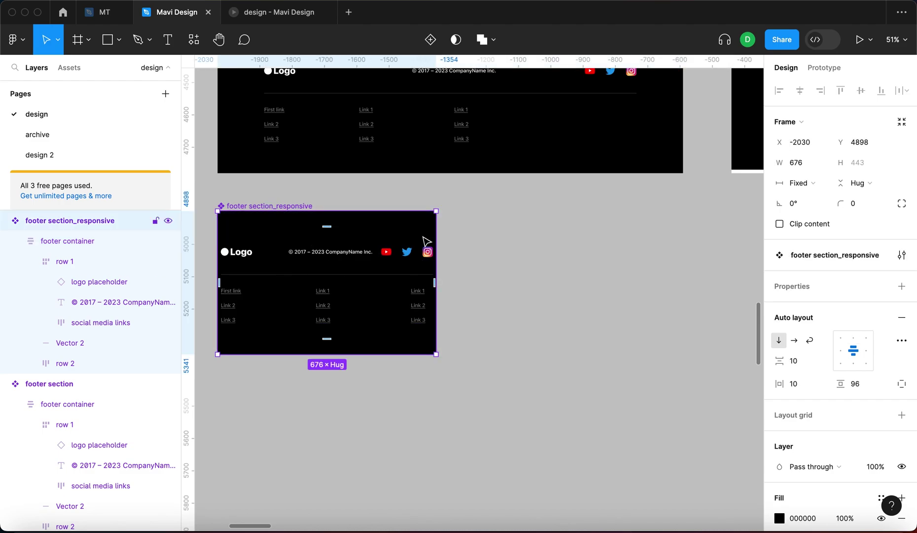
pyautogui.moveTo(434, 229); pyautogui.dragTo(601, 245)
# Select row 1 and start editing its vertical row gap
pyautogui.click(568, 254)
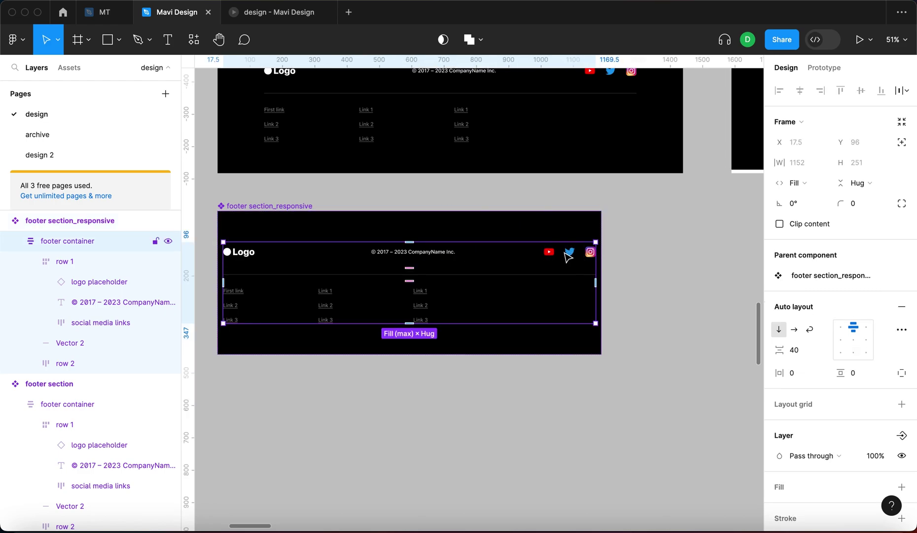
pyautogui.click(568, 255)
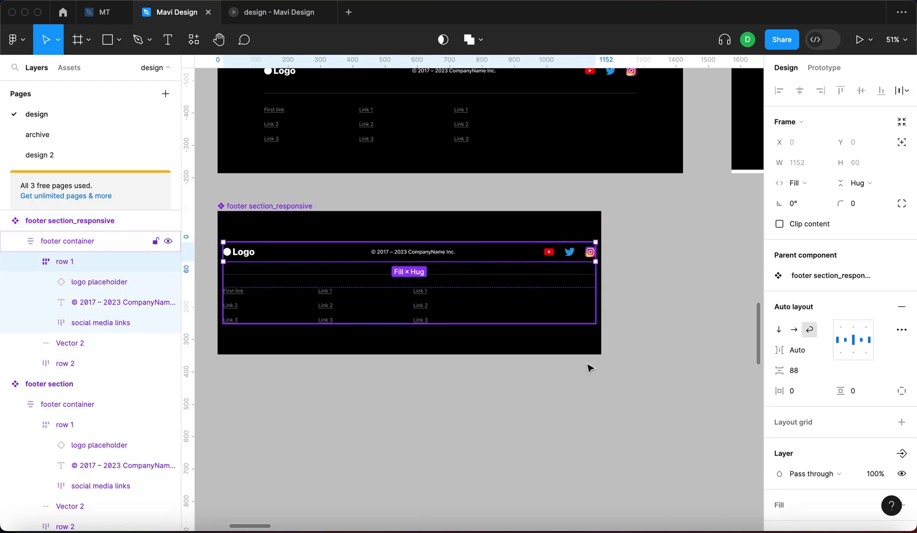
pyautogui.click(800, 371)
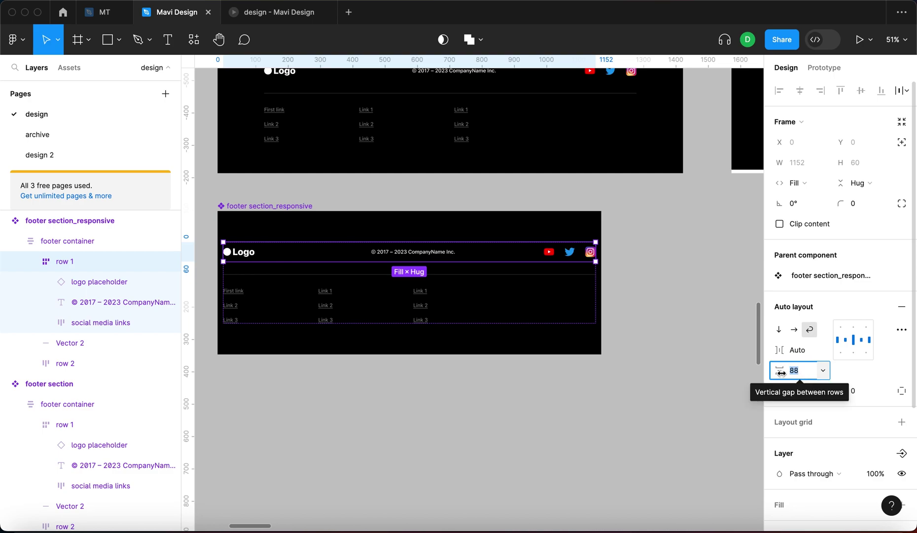
pyautogui.click(823, 371)
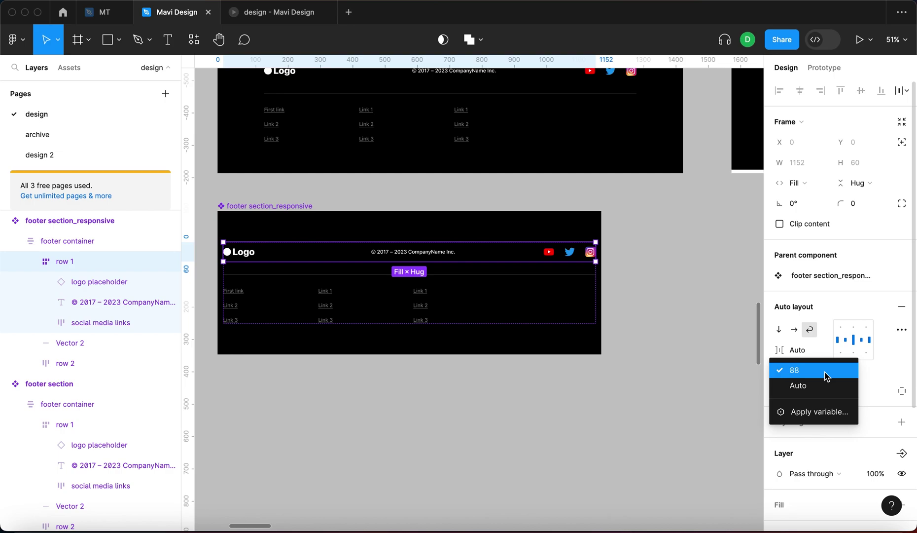
pyautogui.click(822, 413)
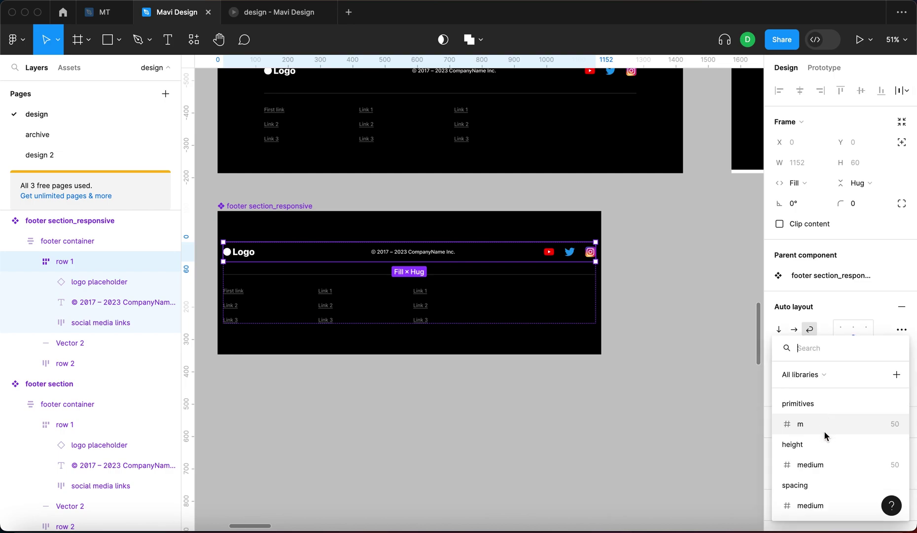
pyautogui.press('Escape')
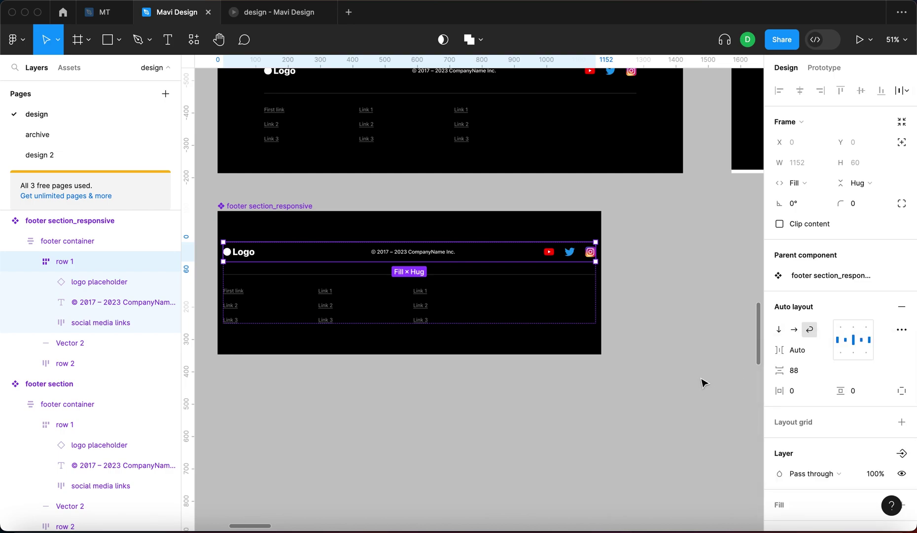
pyautogui.click(724, 389)
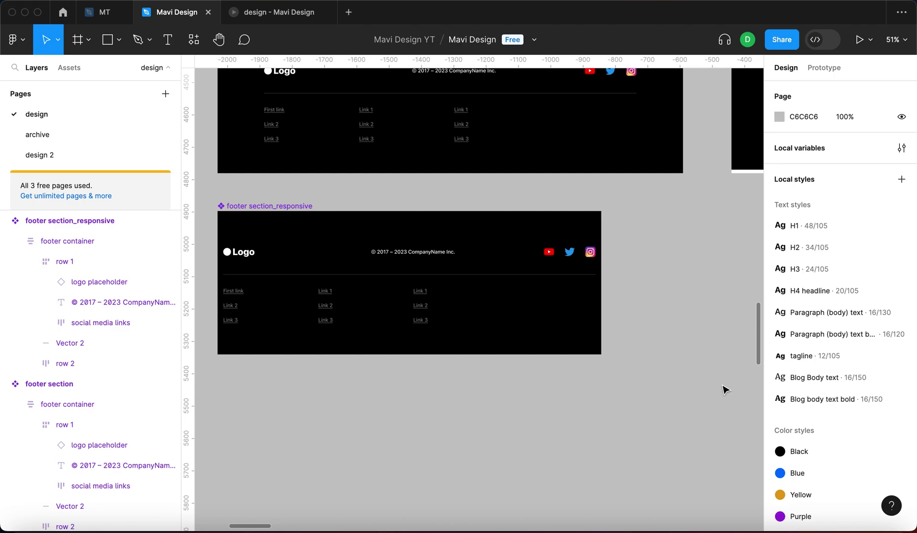
# Set the primitives variable m to 24 in Local variables, then close the window
pyautogui.click(902, 148)
pyautogui.click(368, 213)
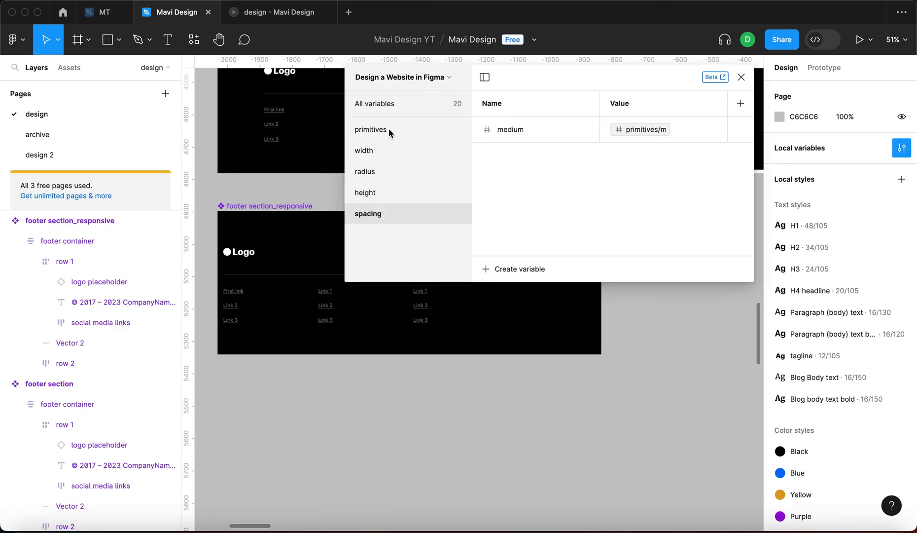
pyautogui.click(370, 132)
pyautogui.click(633, 127)
pyautogui.write('24')
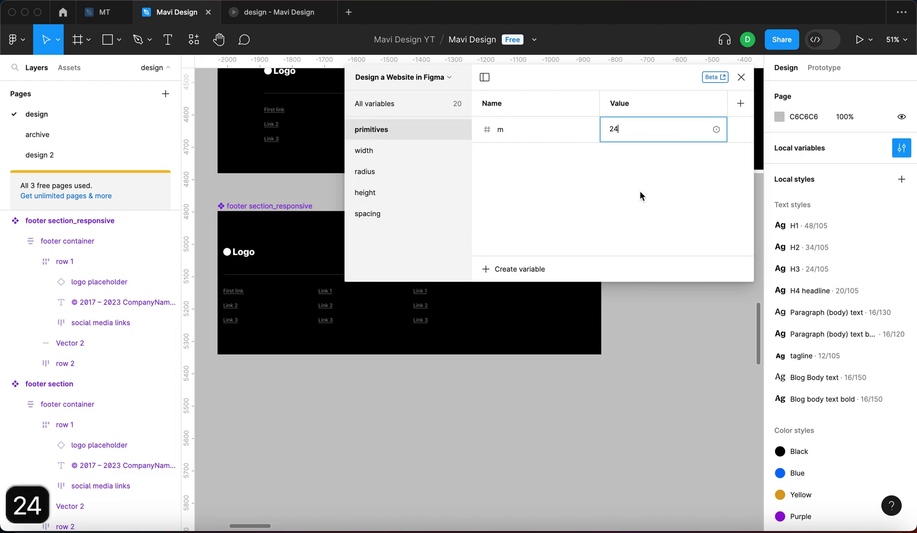
pyautogui.press('Return')
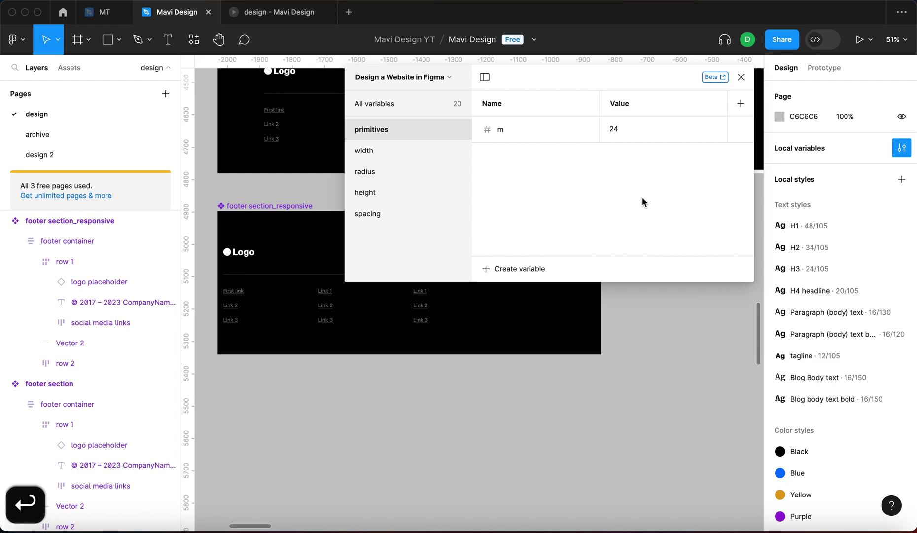
pyautogui.click(367, 213)
pyautogui.click(741, 77)
# Select row 1 inside the responsive footer's container
pyautogui.click(392, 257)
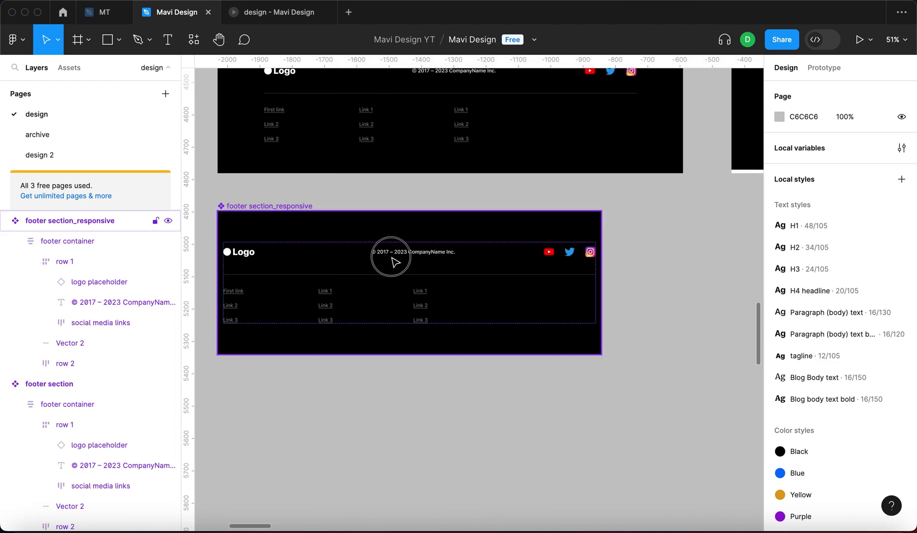
pyautogui.click(393, 257)
pyautogui.click(394, 257)
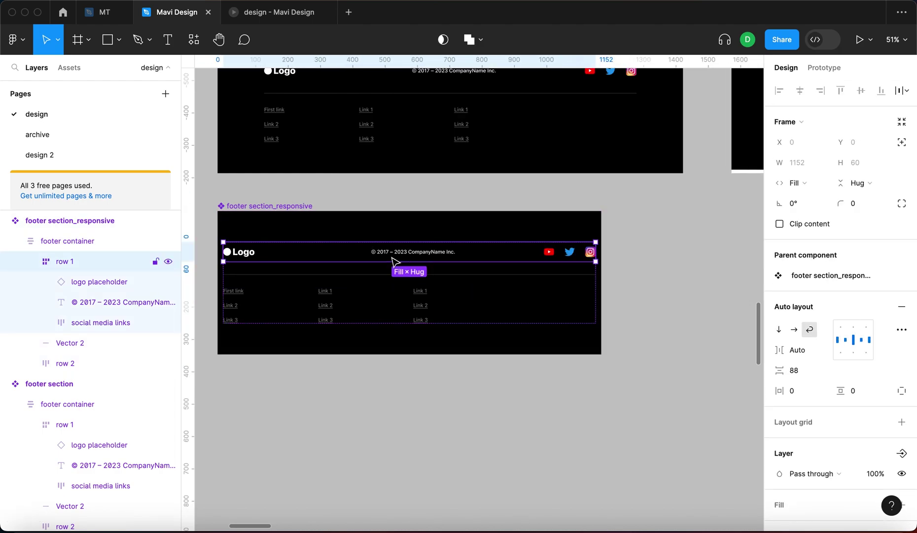
# Bind row 1's gap to the spacing/medium variable
pyautogui.click(822, 371)
pyautogui.click(819, 412)
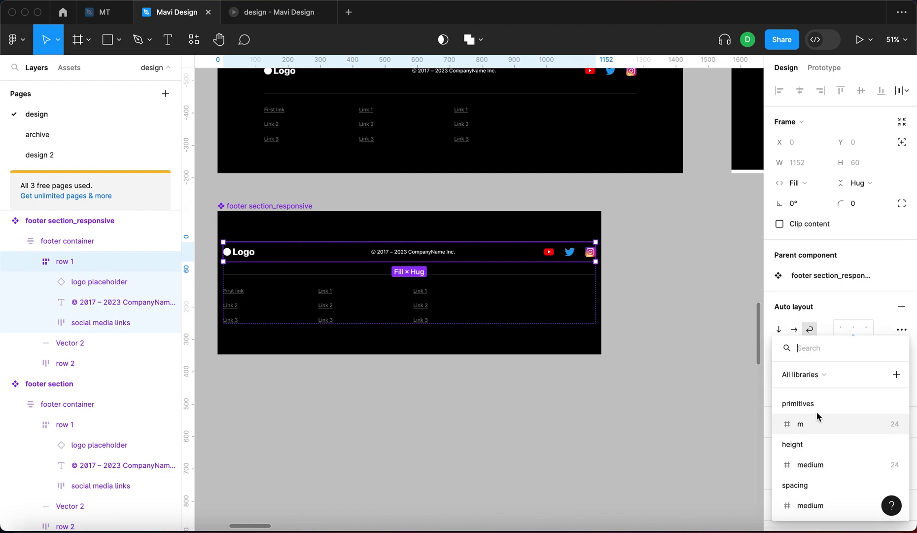
pyautogui.click(833, 503)
# Narrow the footer to 389 wide to check stacking, then widen it back to 1440
pyautogui.click(687, 432)
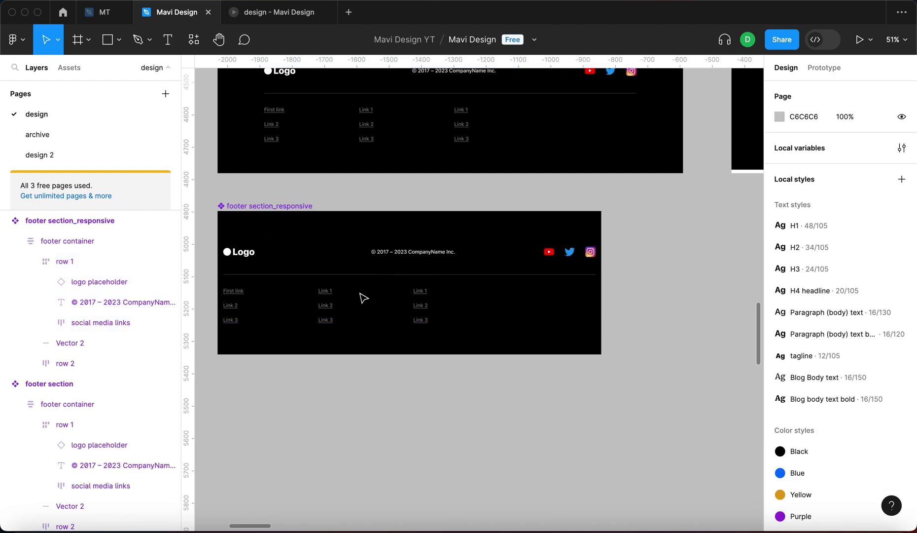
pyautogui.click(279, 206)
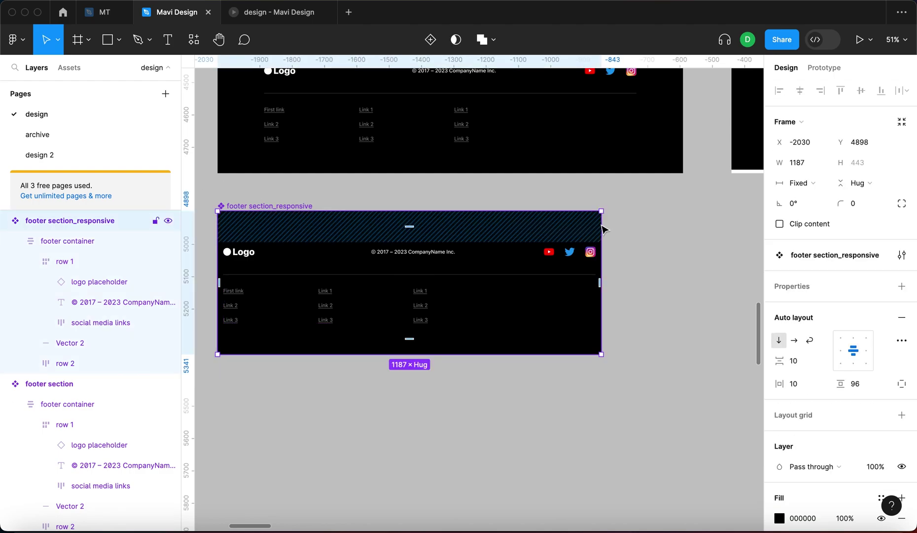
pyautogui.moveTo(603, 230); pyautogui.dragTo(641, 238)
pyautogui.hscroll(-2, 649, 270)
pyautogui.scroll(-1, 649, 270)
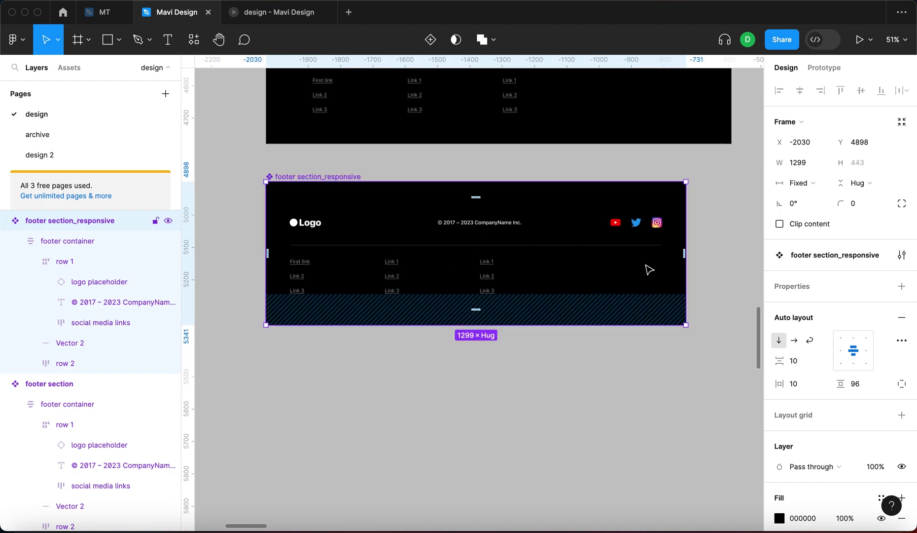
pyautogui.moveTo(687, 212); pyautogui.dragTo(735, 226)
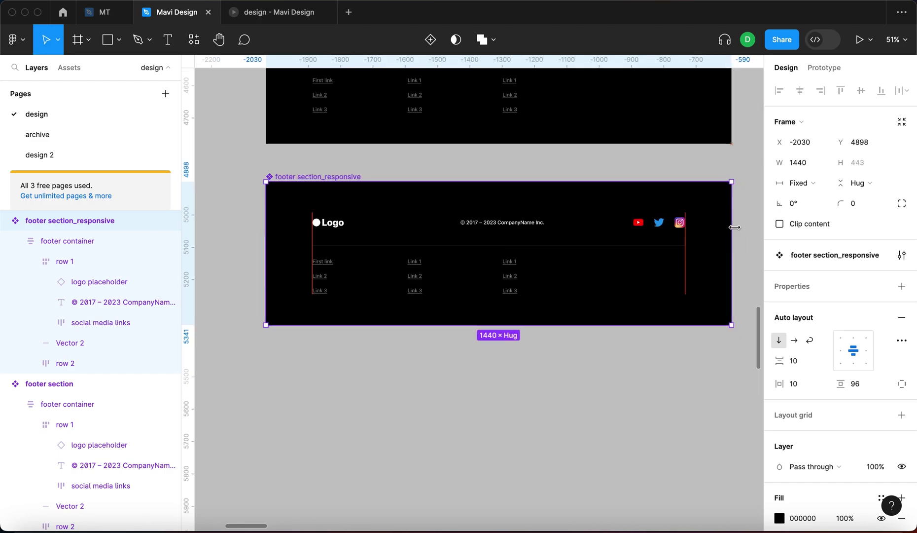
pyautogui.click(414, 273)
# Select all three link columns in row 2 together
pyautogui.click(418, 287)
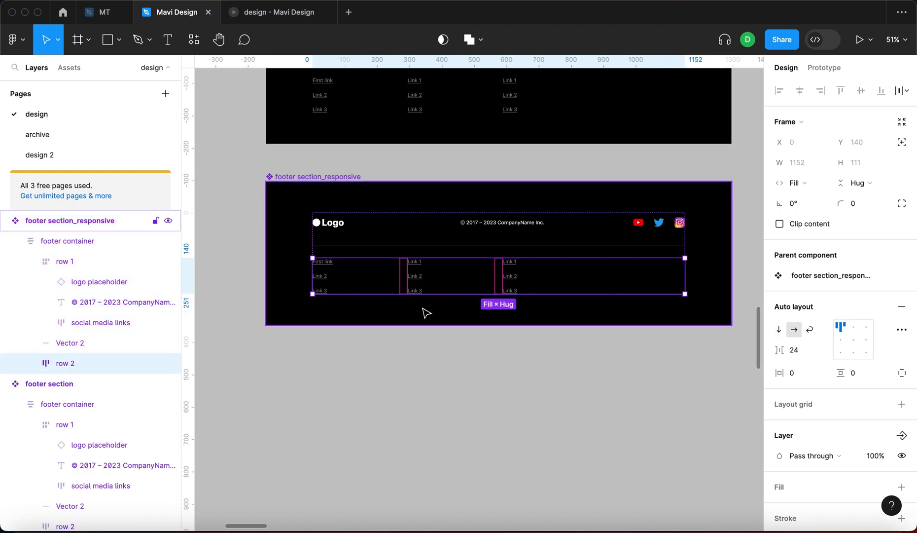
pyautogui.scroll(3, 426, 312)
pyautogui.scroll(-3, 424, 311)
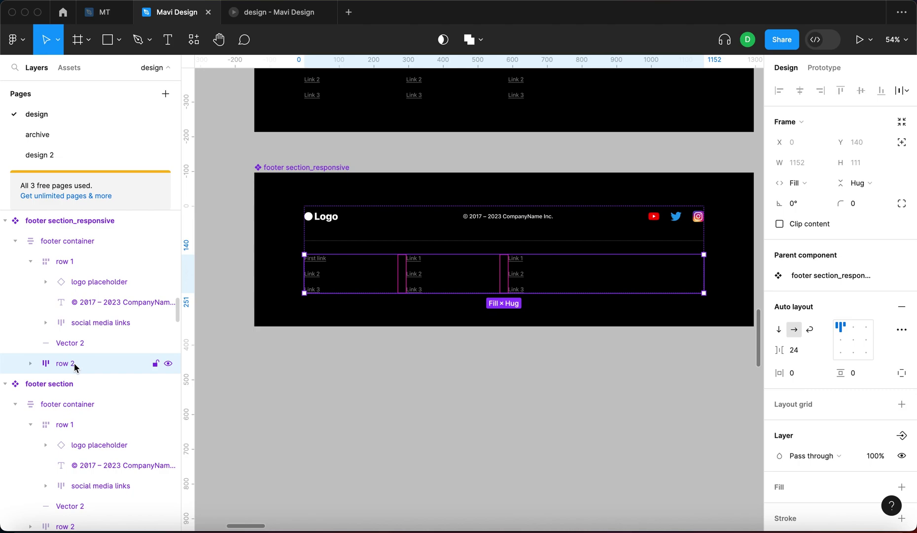
pyautogui.click(30, 363)
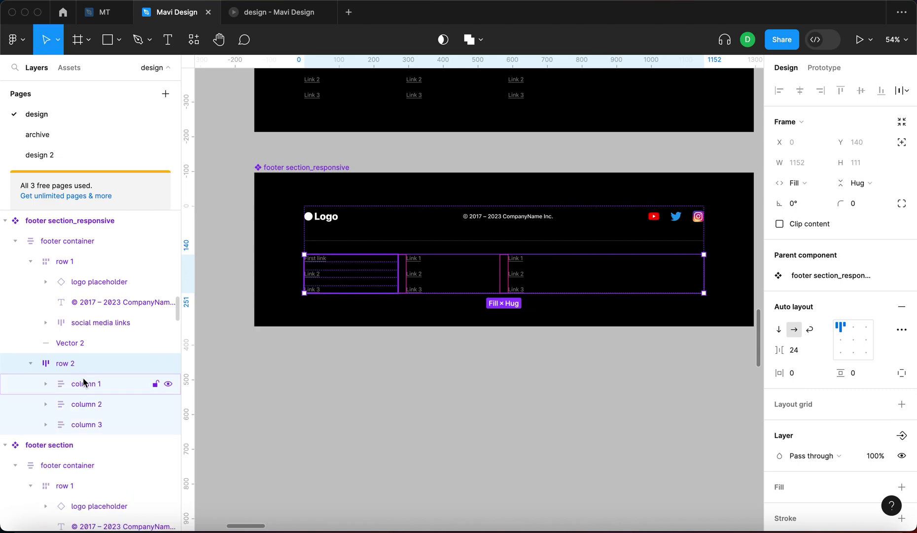
pyautogui.click(82, 385)
pyautogui.click(88, 405)
pyautogui.click(95, 427)
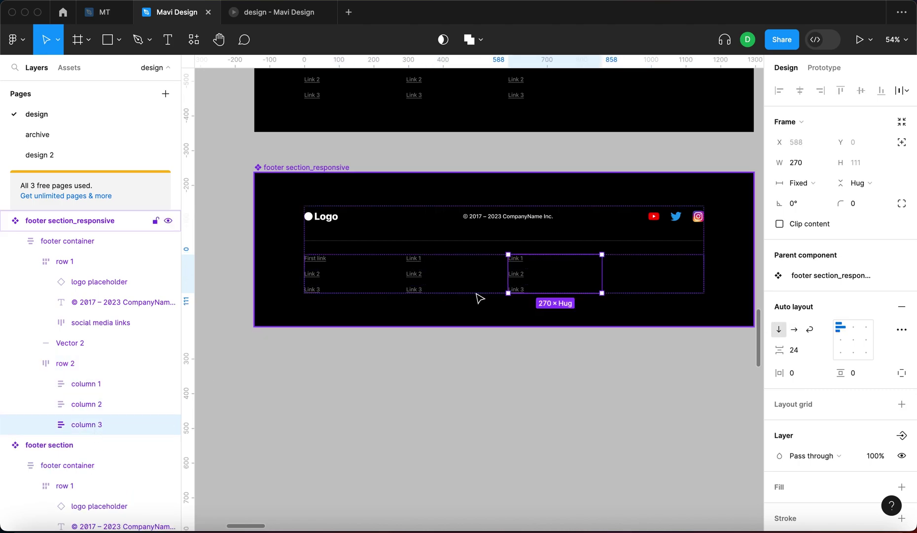
pyautogui.click(389, 290)
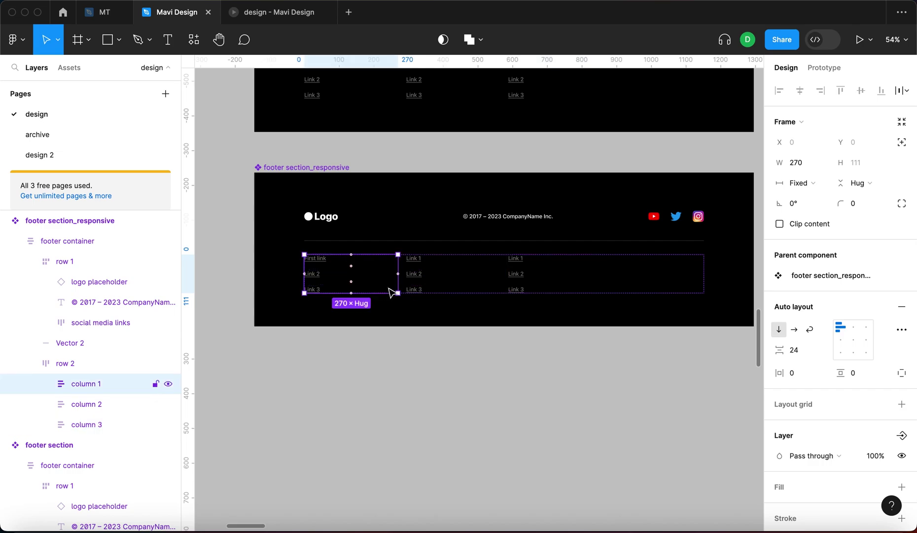
pyautogui.click(436, 274)
pyautogui.click(513, 273)
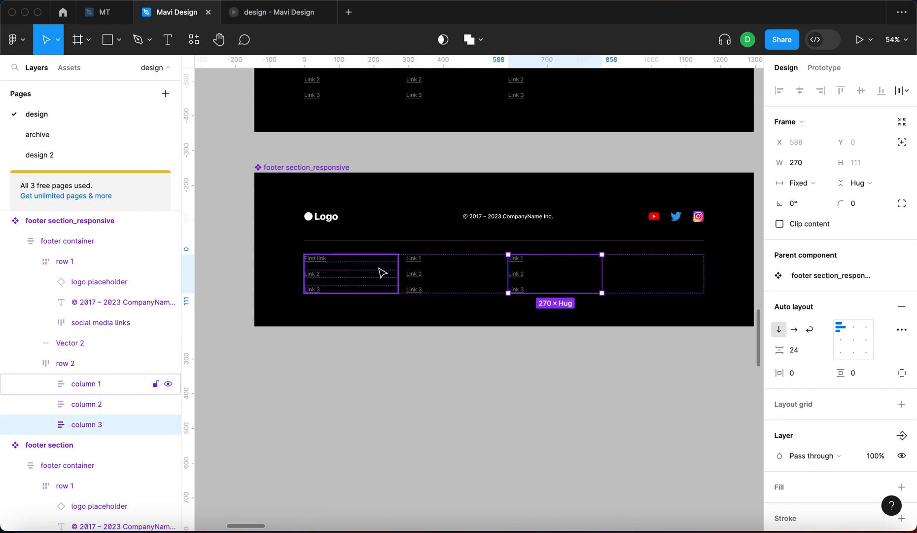
pyautogui.click(413, 286)
pyautogui.keyDown('shift'); pyautogui.click(358, 284); pyautogui.keyUp('shift')
pyautogui.keyDown('shift'); pyautogui.click(530, 275); pyautogui.keyUp('shift')
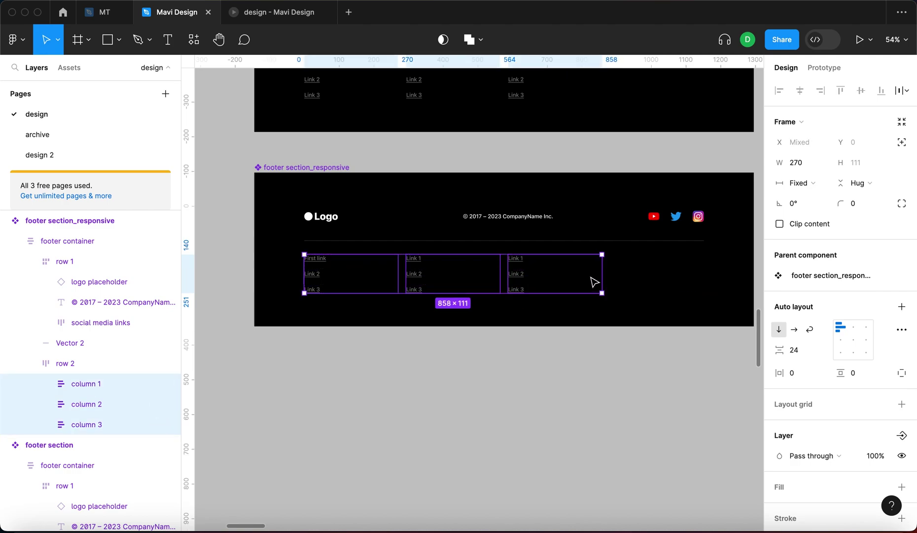
# Set the columns to Fill container with max width bound to width/3 (270)
pyautogui.click(813, 183)
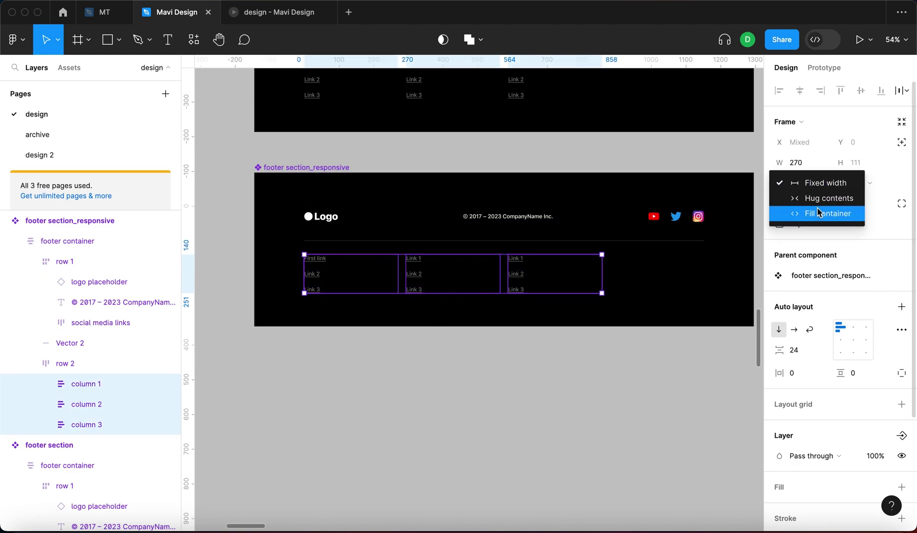
pyautogui.click(818, 212)
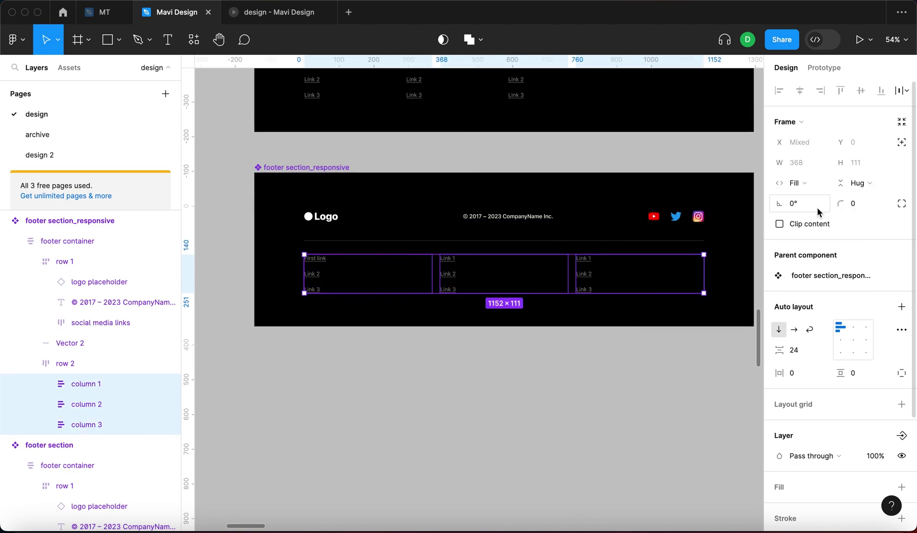
pyautogui.click(823, 166)
pyautogui.click(823, 165)
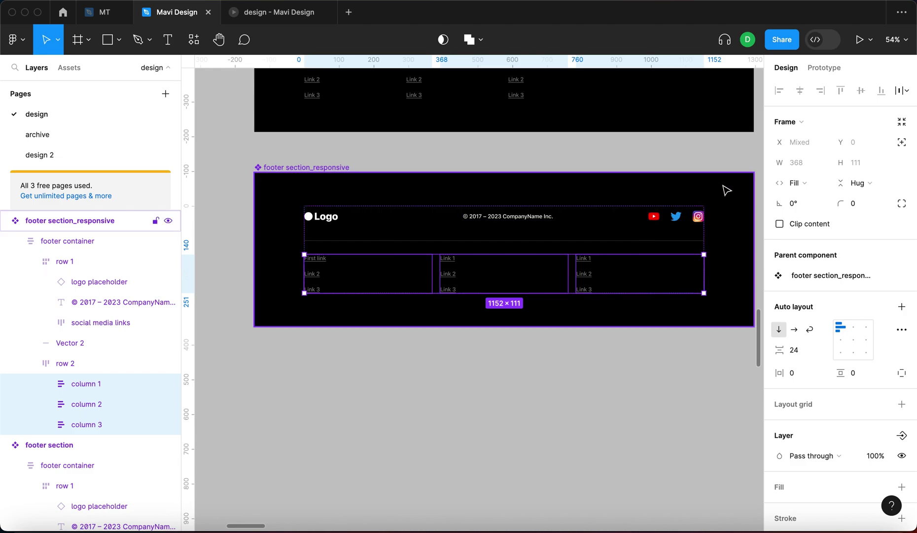
pyautogui.click(823, 166)
pyautogui.click(827, 201)
pyautogui.click(823, 183)
pyautogui.click(803, 249)
pyautogui.scroll(-1, 813, 320)
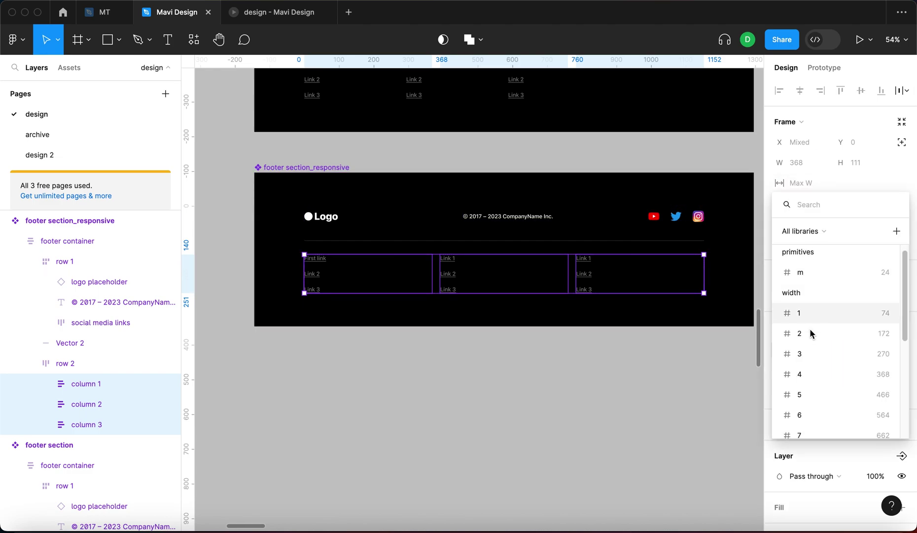
pyautogui.click(815, 354)
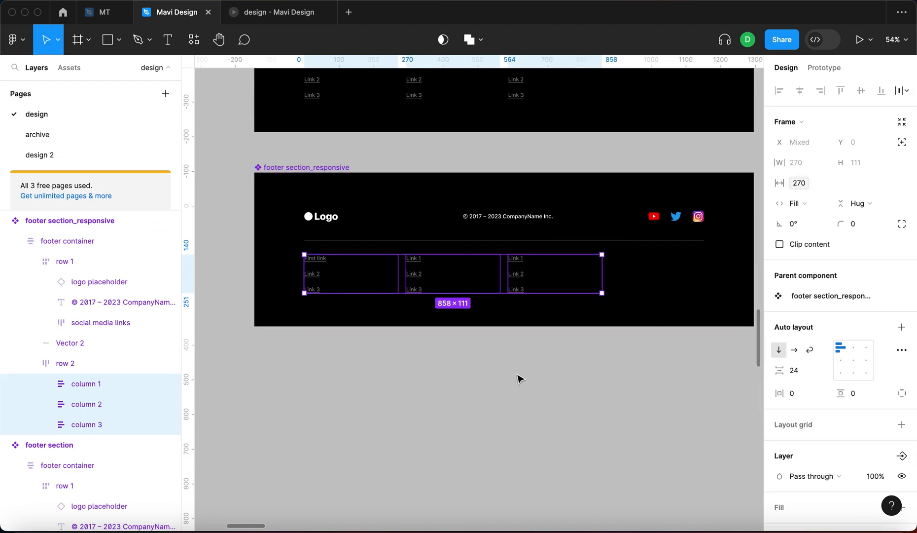
pyautogui.click(565, 380)
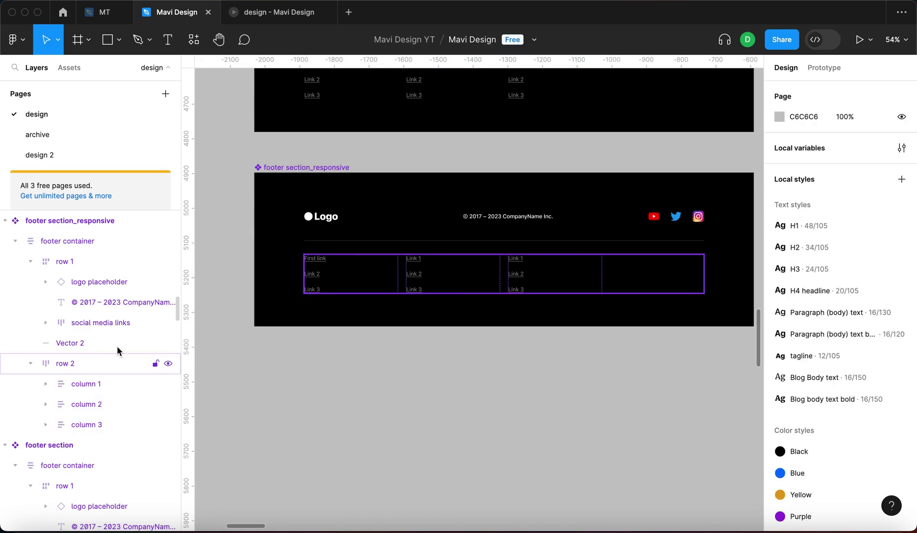
# Narrow the footer to about 925, 449, then 194 wide, and widen it to 1261
pyautogui.click(747, 233)
pyautogui.moveTo(755, 230); pyautogui.dragTo(575, 251)
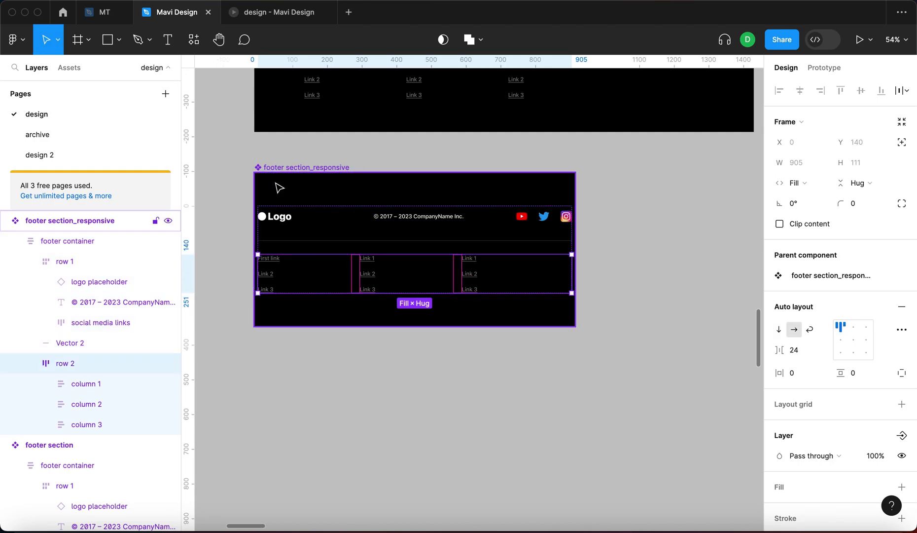
pyautogui.moveTo(575, 202); pyautogui.dragTo(410, 200)
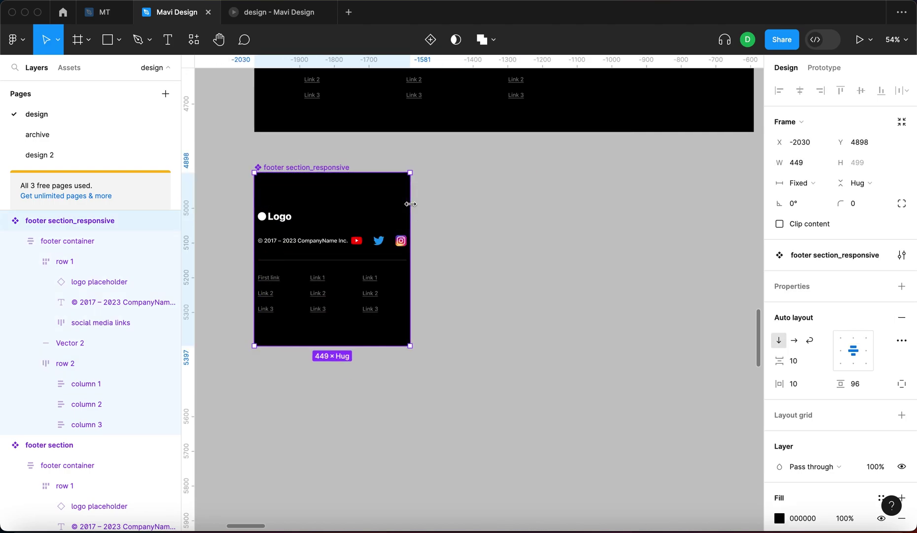
pyautogui.click(345, 292)
pyautogui.click(342, 295)
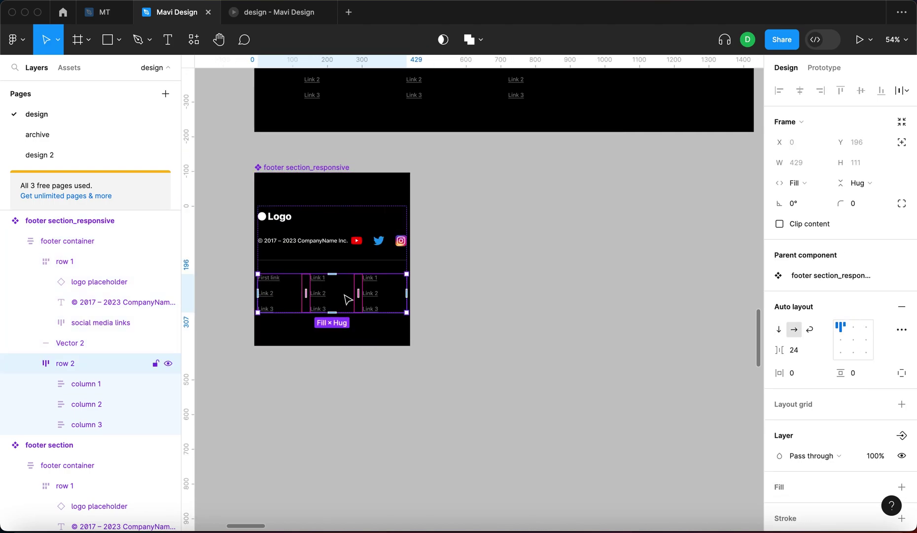
pyautogui.click(301, 181)
pyautogui.moveTo(410, 190); pyautogui.dragTo(322, 220)
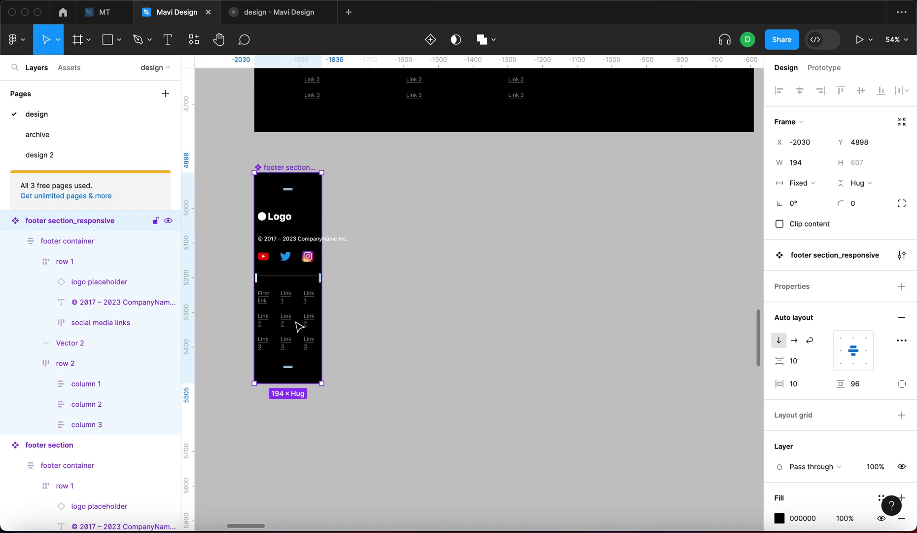
pyautogui.moveTo(324, 200); pyautogui.dragTo(692, 234)
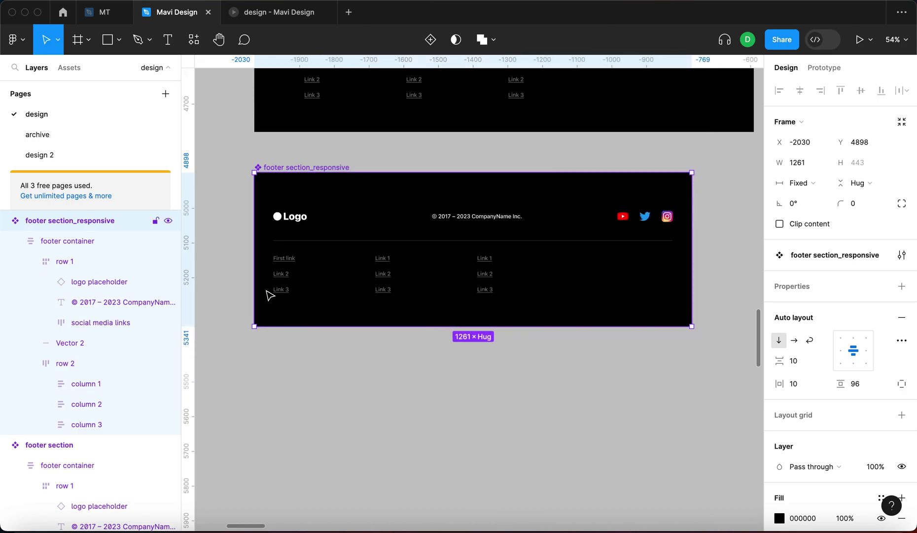
pyautogui.click(328, 270)
# Select the three link columns inside row 2 of the footer
pyautogui.click(329, 272)
pyautogui.press('Return')
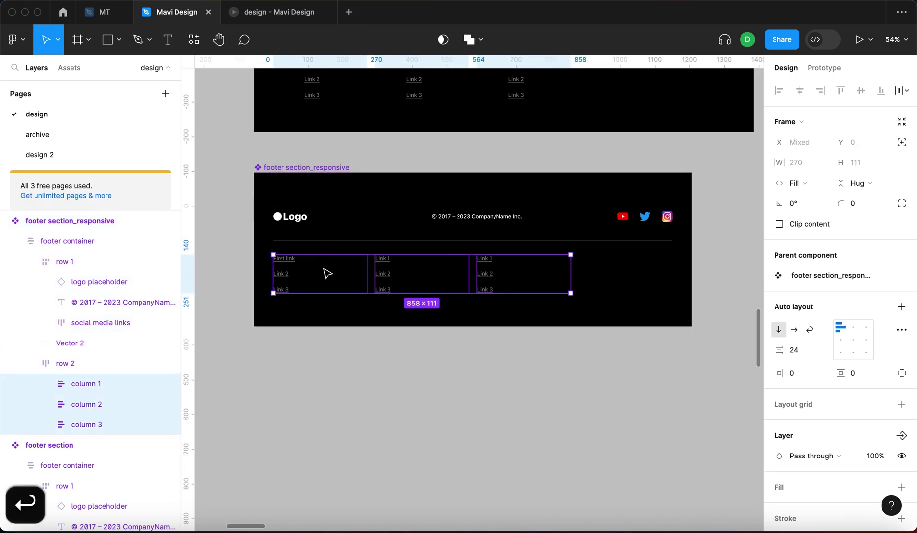
pyautogui.press('Return')
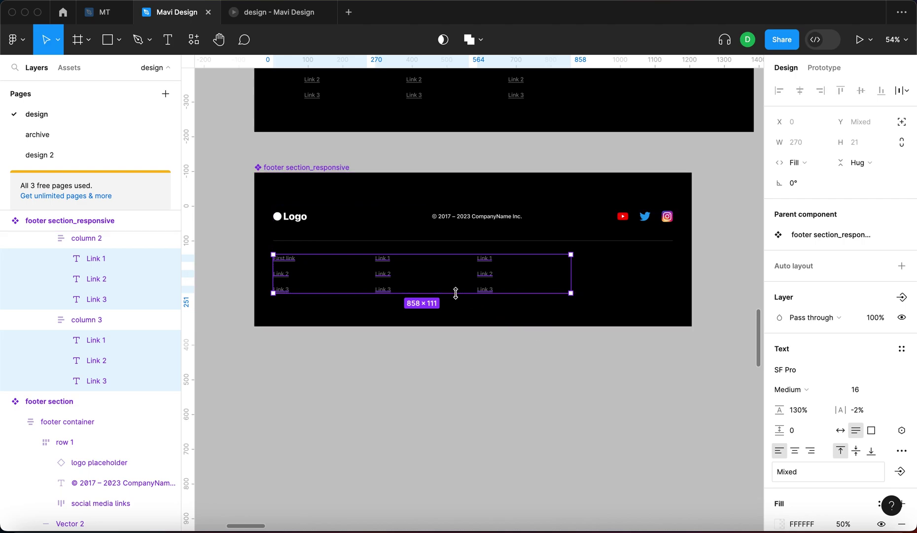
pyautogui.hotkey('shift', 'Return')
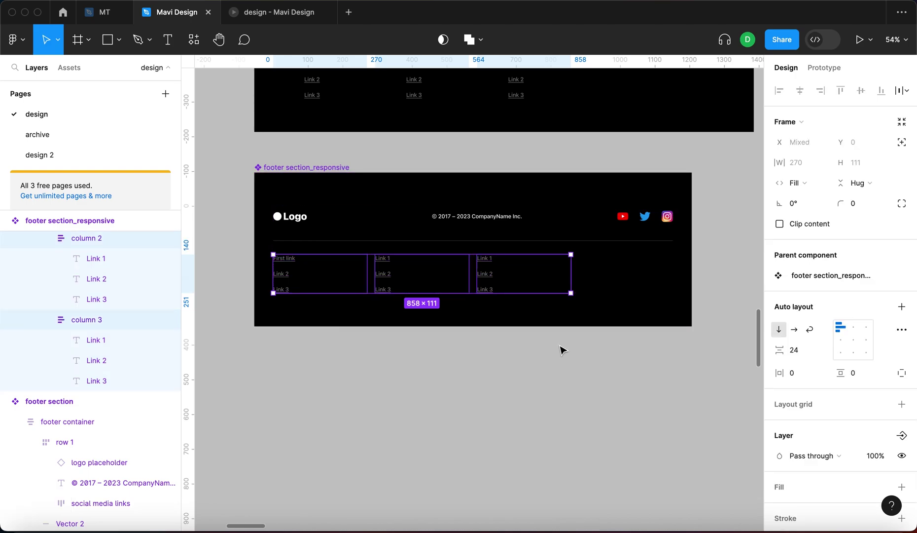
pyautogui.scroll(2, 459, 293)
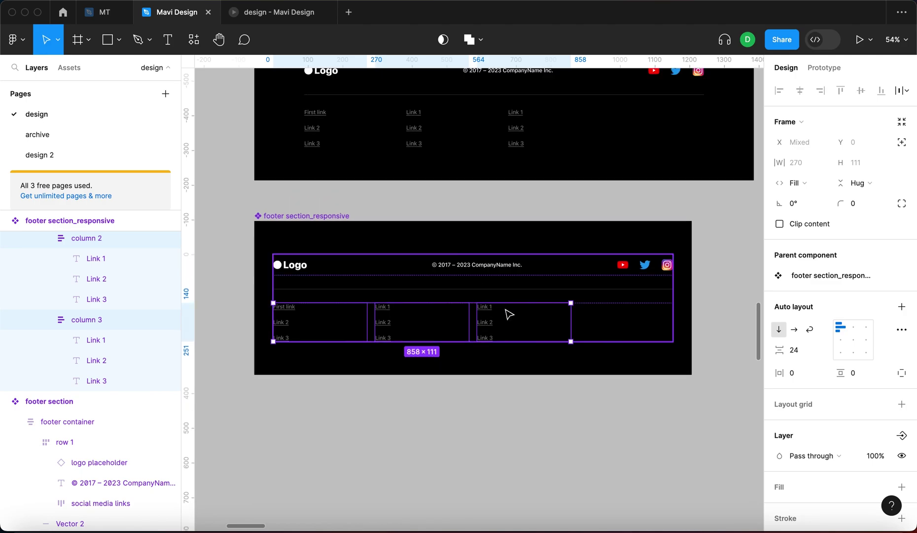
# Add a minimum width to the columns bound to the width/2 variable (172)
pyautogui.click(823, 163)
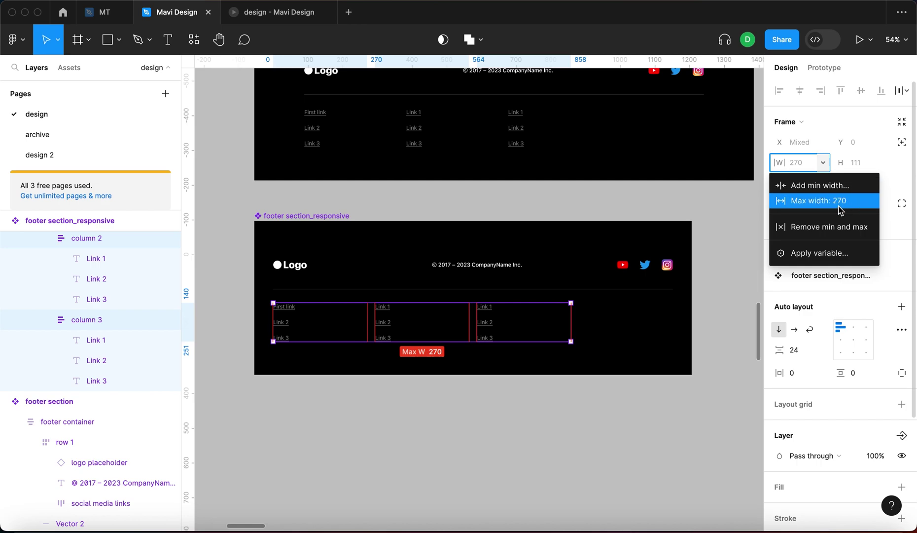
pyautogui.click(857, 190)
pyautogui.click(823, 184)
pyautogui.click(818, 247)
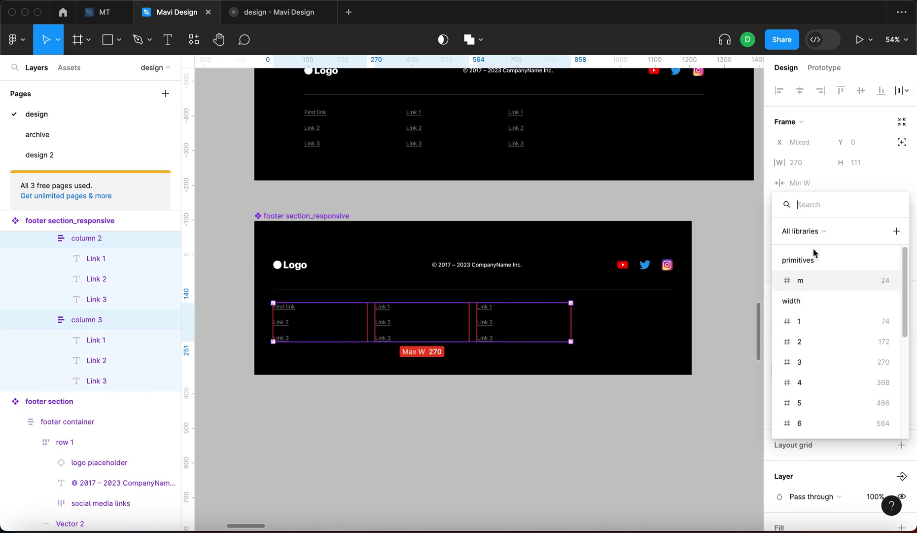
pyautogui.click(826, 343)
pyautogui.click(403, 461)
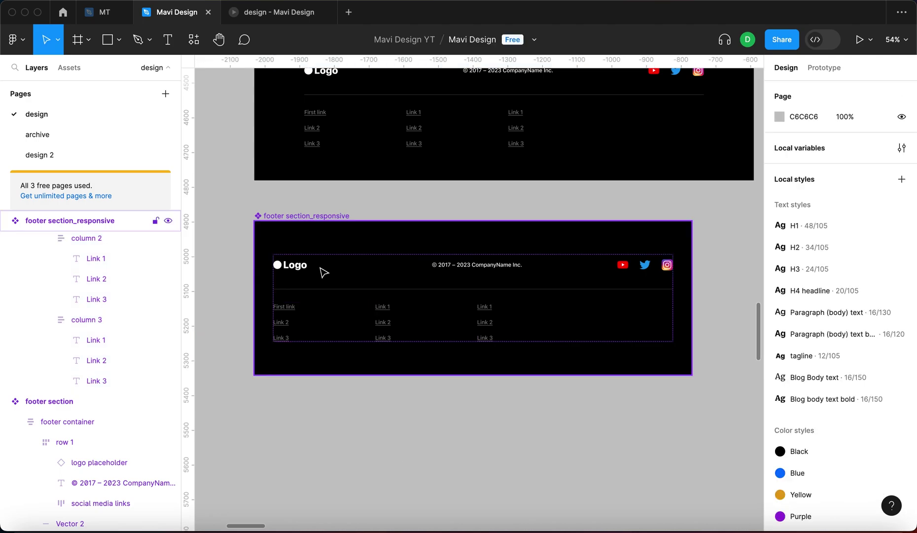
# Check a link column's width limits, then set row 2's auto layout to wrap
pyautogui.doubleClick(313, 313)
pyautogui.click(317, 313)
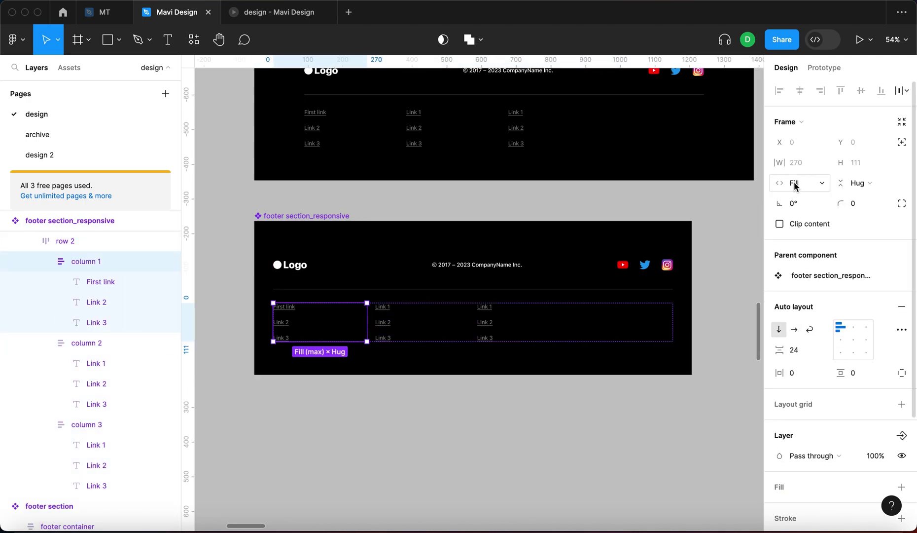
pyautogui.click(822, 163)
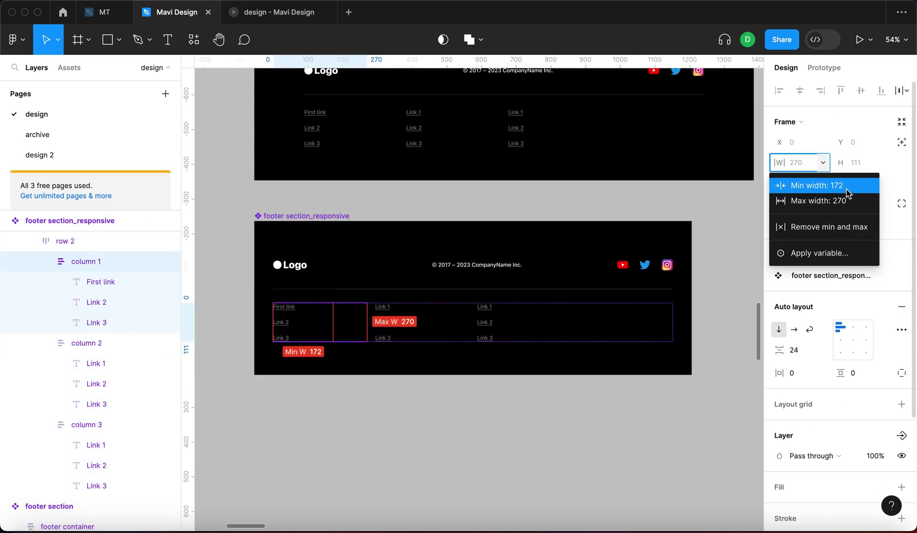
pyautogui.click(328, 226)
pyautogui.click(325, 217)
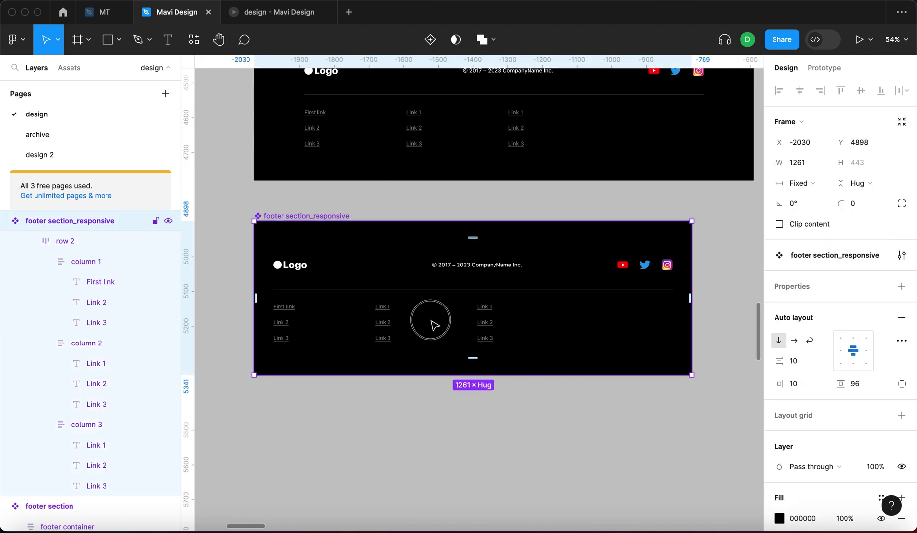
pyautogui.doubleClick(429, 321)
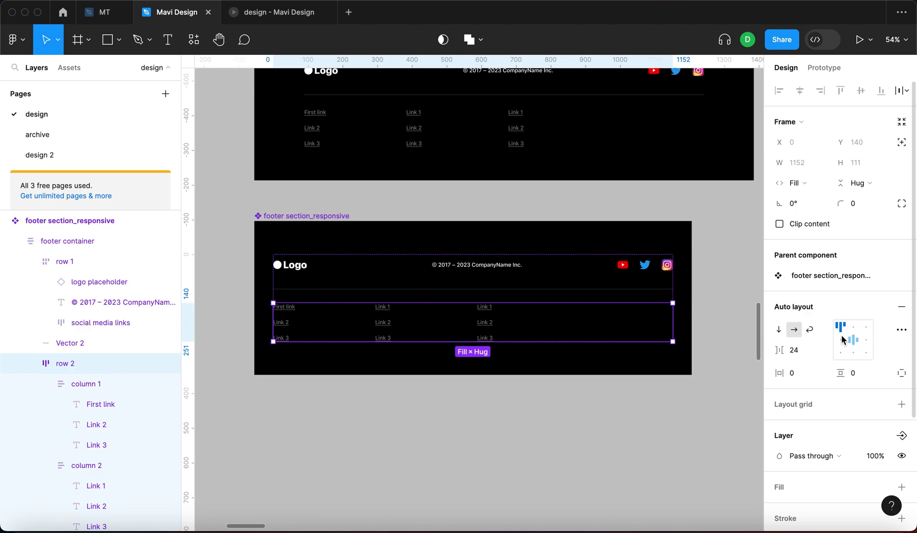
pyautogui.click(811, 331)
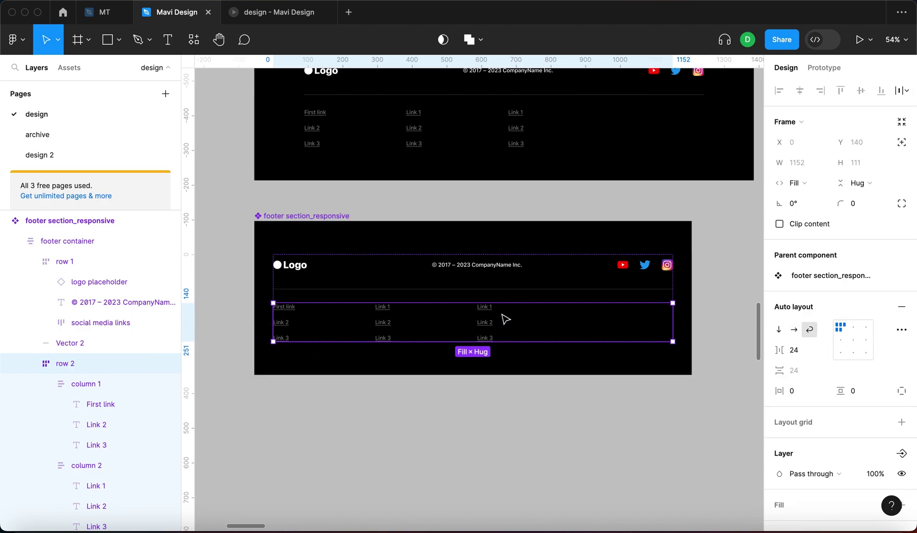
# Narrow the responsive footer to about 893 px and inspect row 2's gap
pyautogui.click(303, 221)
pyautogui.moveTo(690, 245); pyautogui.dragTo(565, 308)
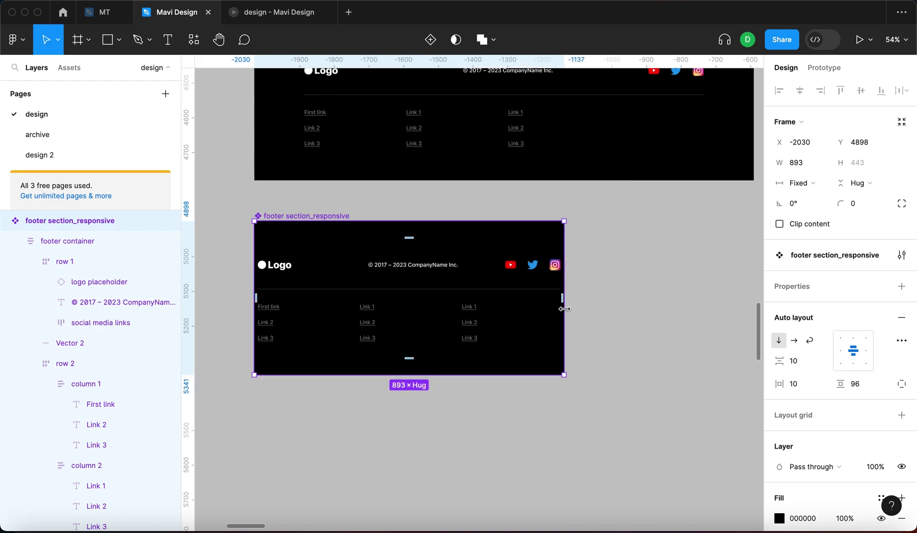
pyautogui.doubleClick(395, 323)
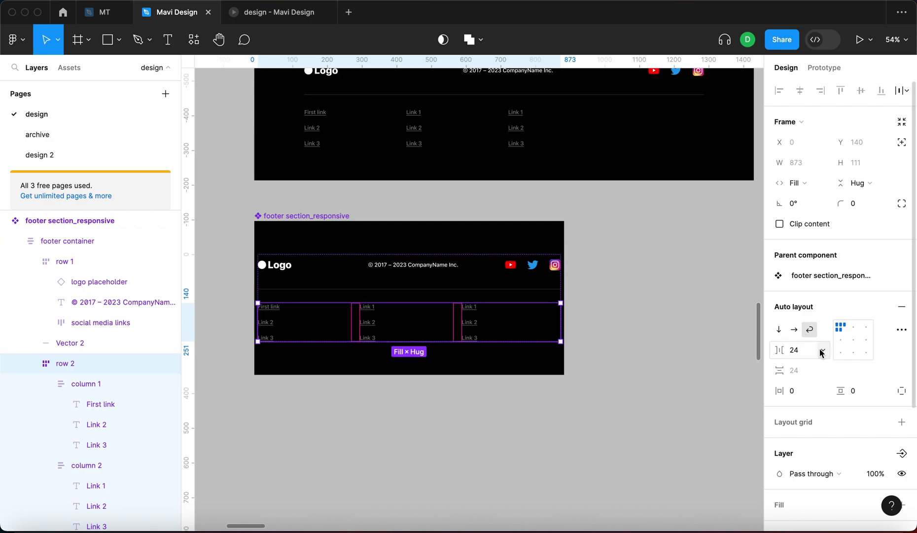
pyautogui.click(704, 342)
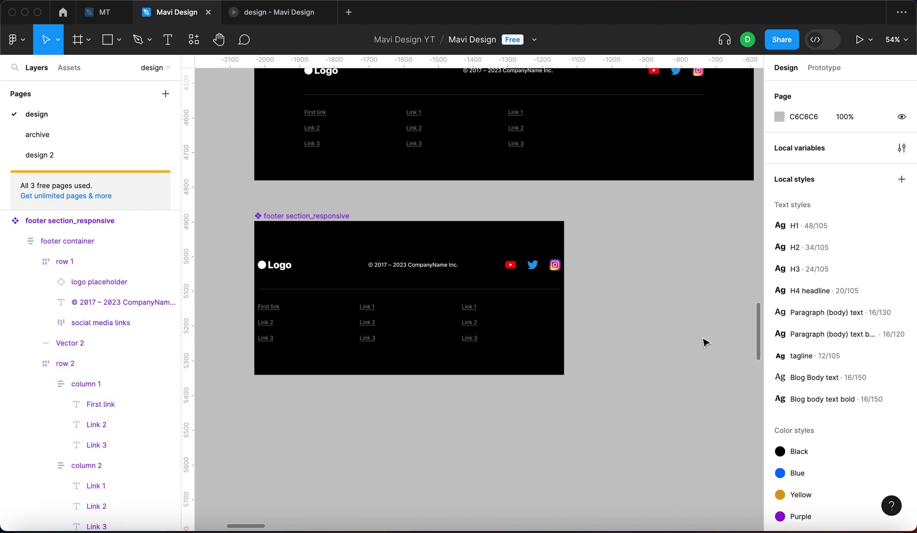
# In the primitives collection, create a number variable l with value 40
pyautogui.click(902, 148)
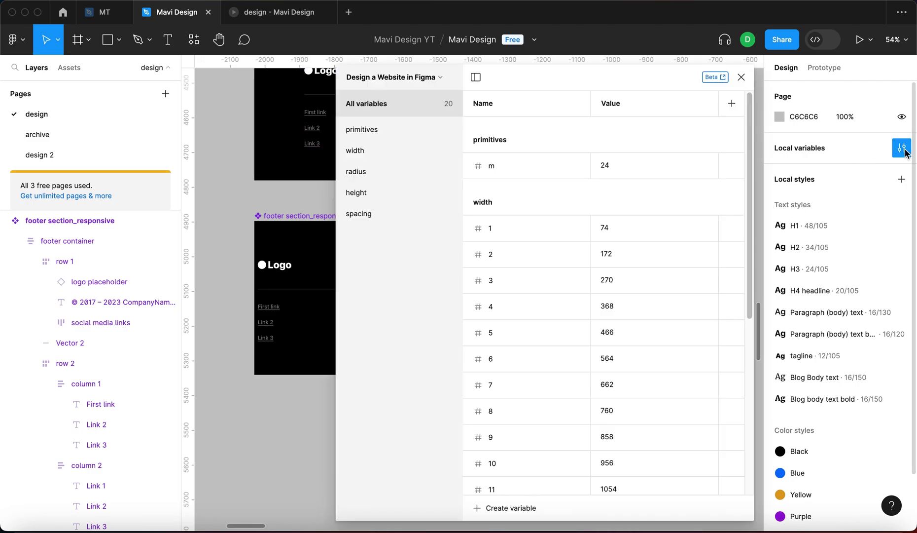
pyautogui.click(386, 130)
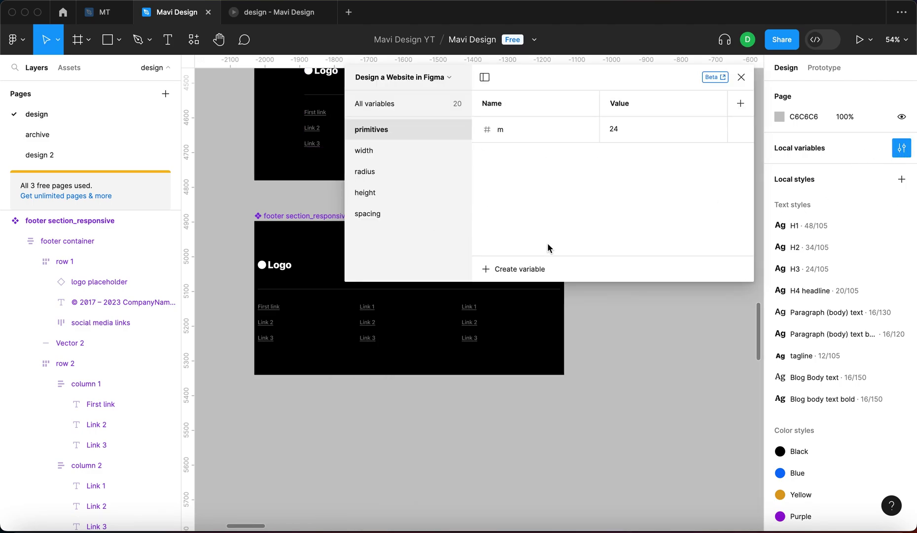
pyautogui.click(540, 269)
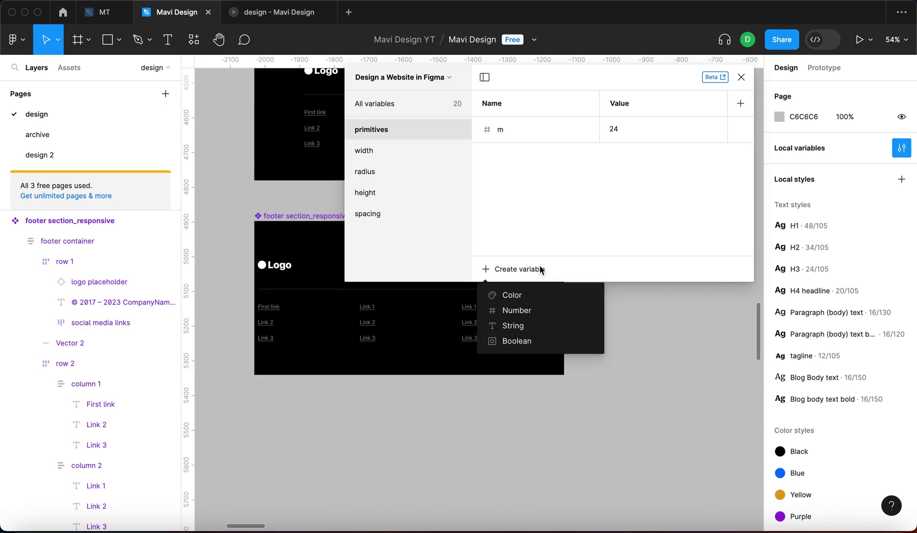
pyautogui.click(539, 311)
pyautogui.write('l')
pyautogui.click(616, 165)
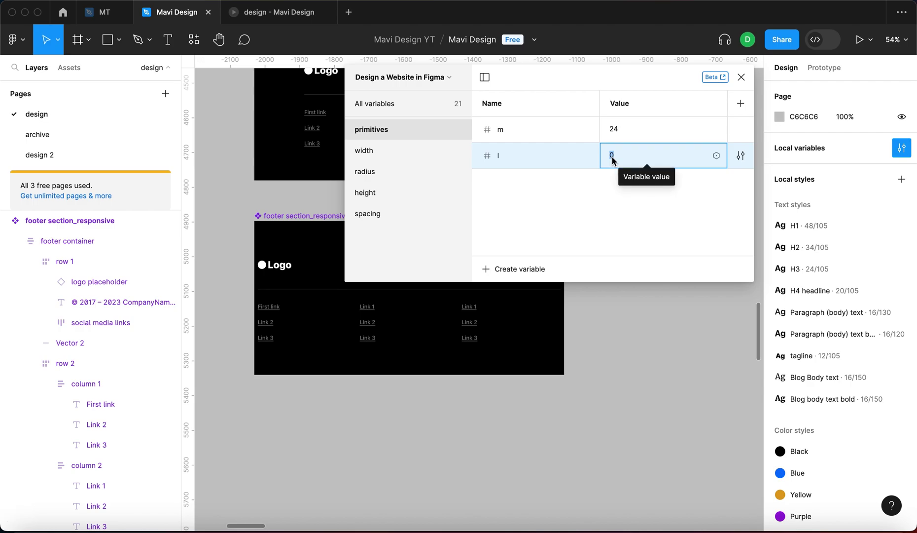
pyautogui.write('40')
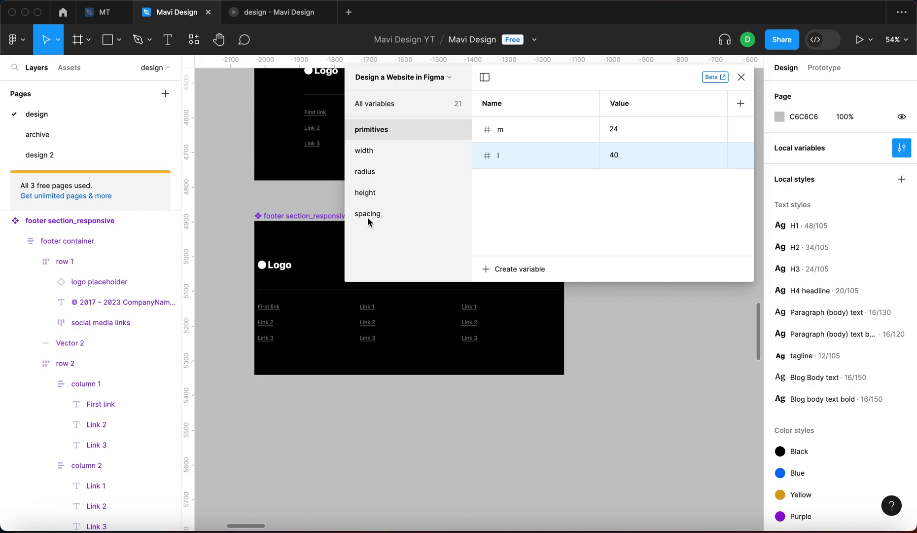
# In the spacing collection, create a number variable large aliased to primitives/l
pyautogui.click(367, 215)
pyautogui.click(518, 269)
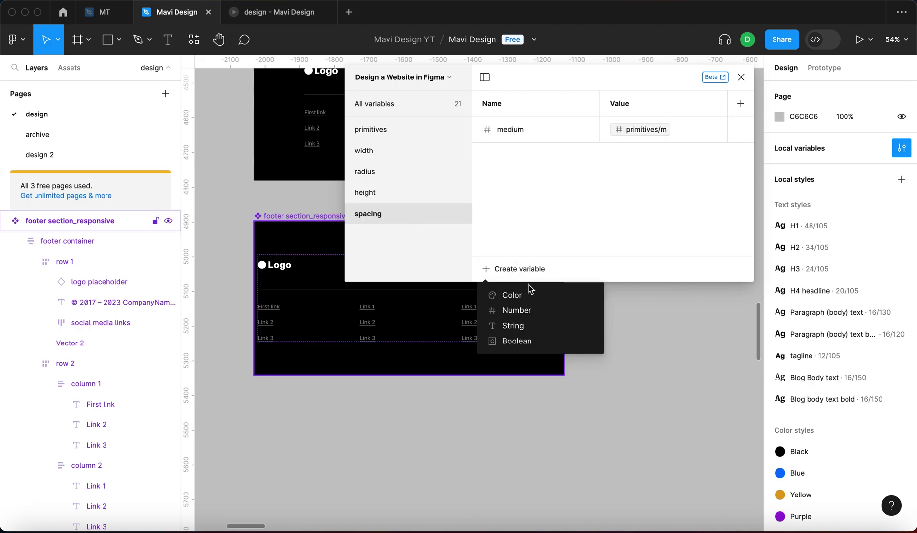
pyautogui.click(534, 311)
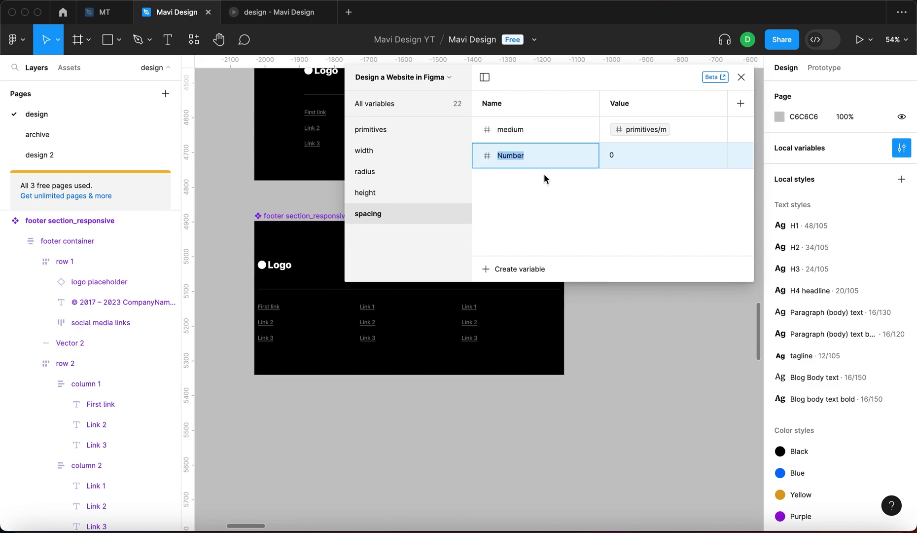
pyautogui.write('large')
pyautogui.click(665, 162)
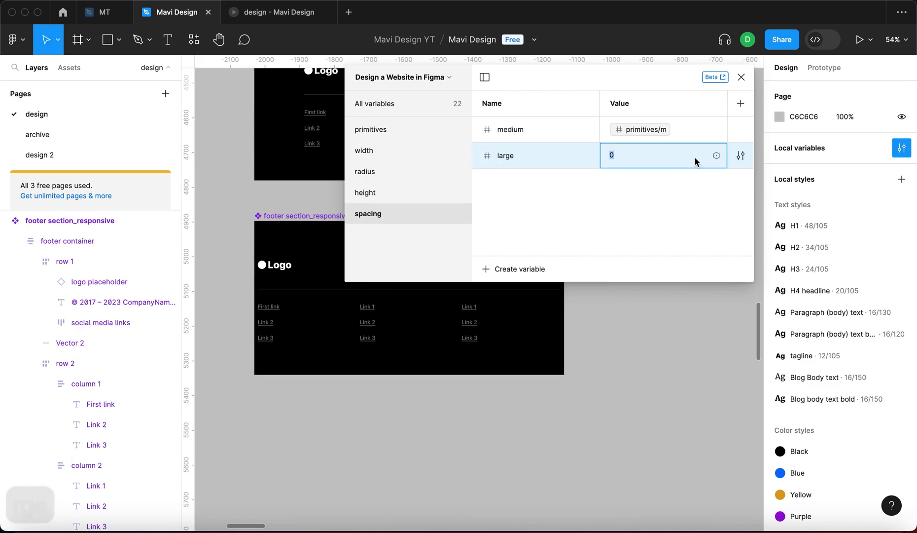
pyautogui.click(717, 155)
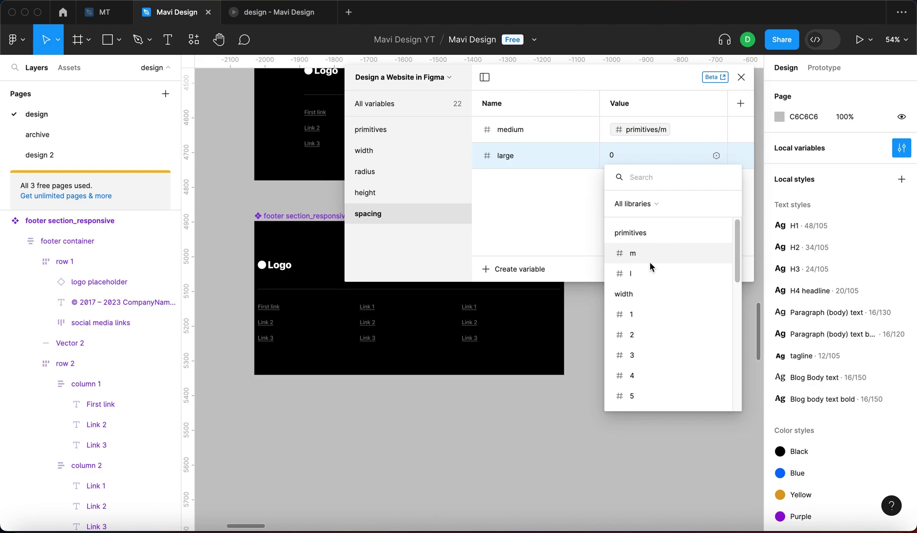
pyautogui.click(646, 271)
pyautogui.click(624, 215)
pyautogui.moveTo(636, 75); pyautogui.dragTo(647, 82)
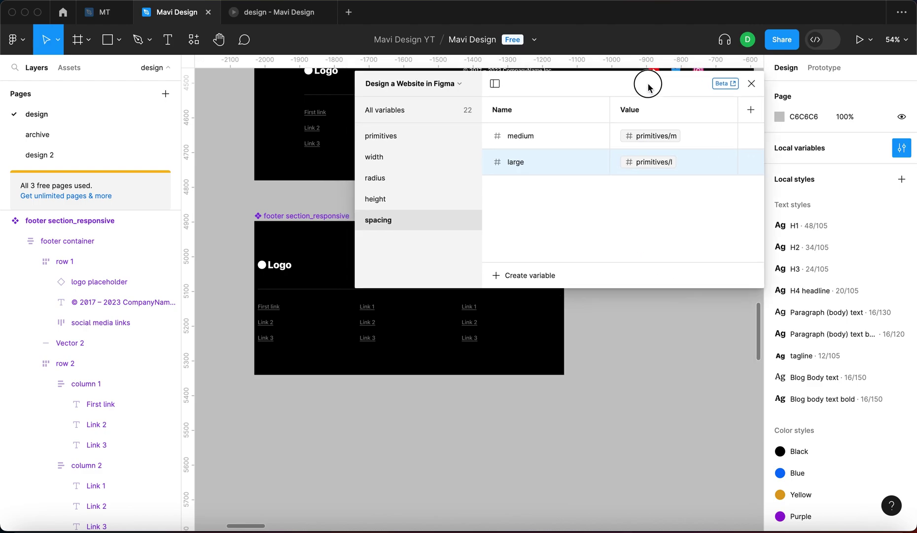
pyautogui.click(752, 85)
# Select the row of link columns inside the footer
pyautogui.click(371, 315)
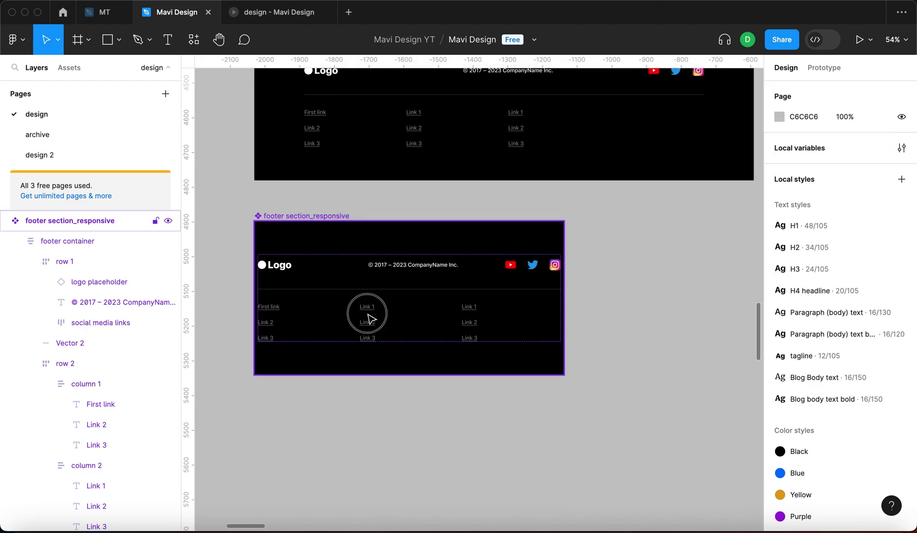
pyautogui.doubleClick(370, 318)
pyautogui.doubleClick(370, 321)
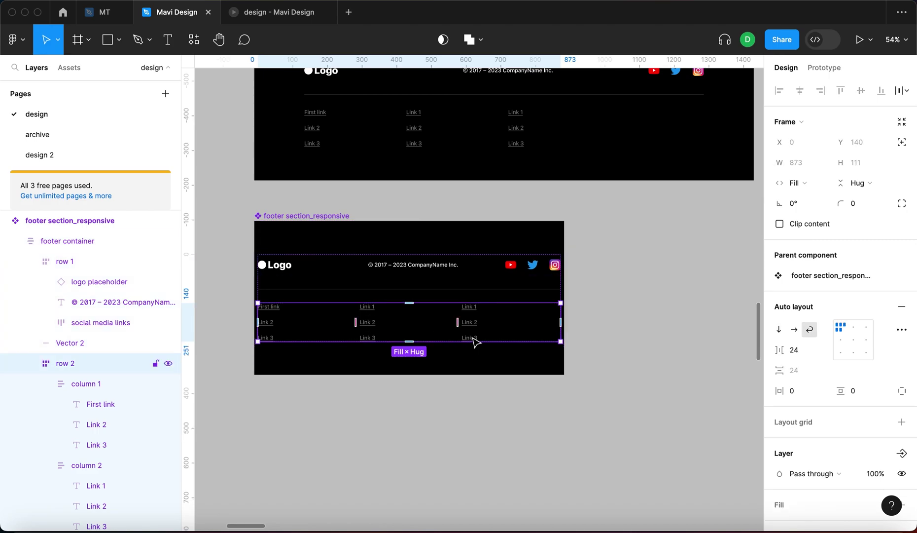
# Bind row 2's vertical gap to the spacing/large variable (40)
pyautogui.click(824, 374)
pyautogui.click(814, 413)
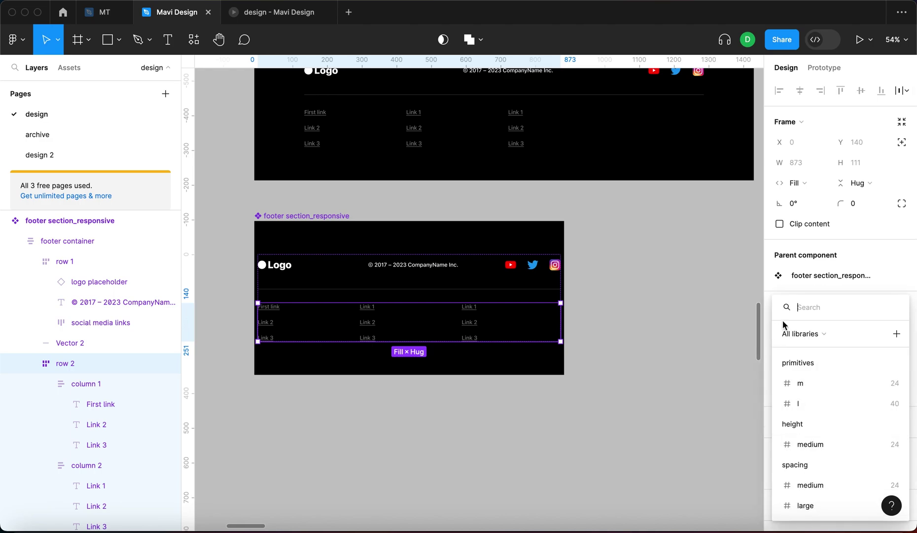
pyautogui.click(838, 505)
pyautogui.click(626, 432)
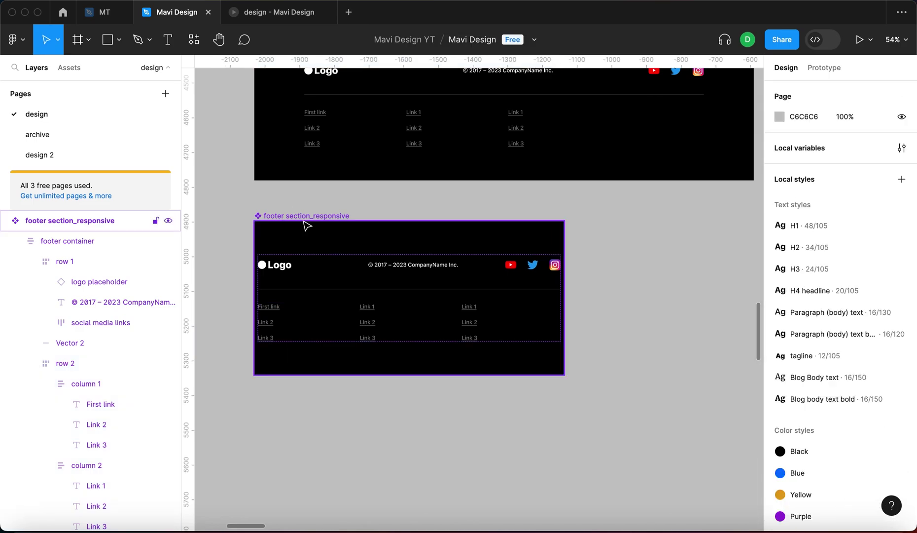
pyautogui.click(307, 225)
# Test the footer at 526 and 320 px wide, then widen it to about 589 px
pyautogui.moveTo(565, 243); pyautogui.dragTo(437, 248)
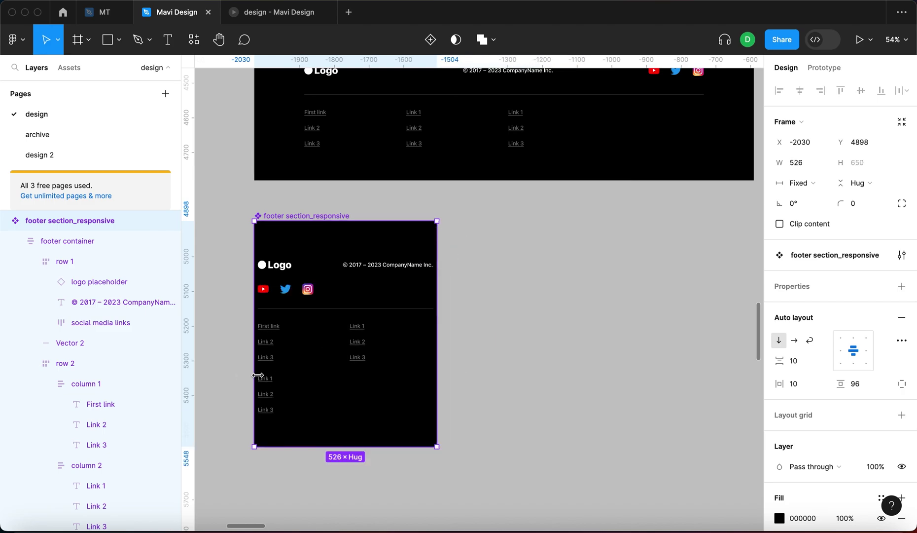
pyautogui.click(269, 387)
pyautogui.click(272, 385)
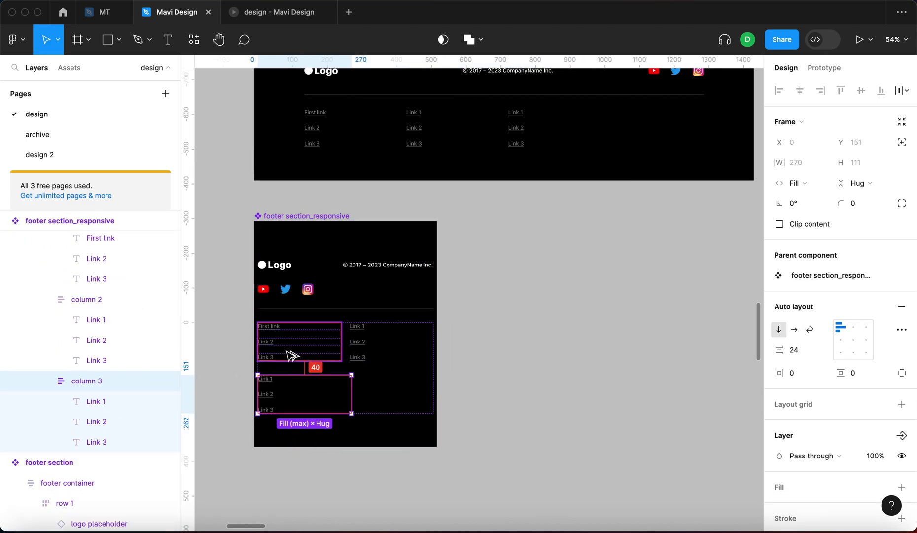
pyautogui.click(414, 269)
pyautogui.moveTo(436, 269); pyautogui.dragTo(368, 270)
pyautogui.moveTo(367, 316); pyautogui.dragTo(630, 342)
# Inspect the copyright text's width sizing options without changing them
pyautogui.click(475, 269)
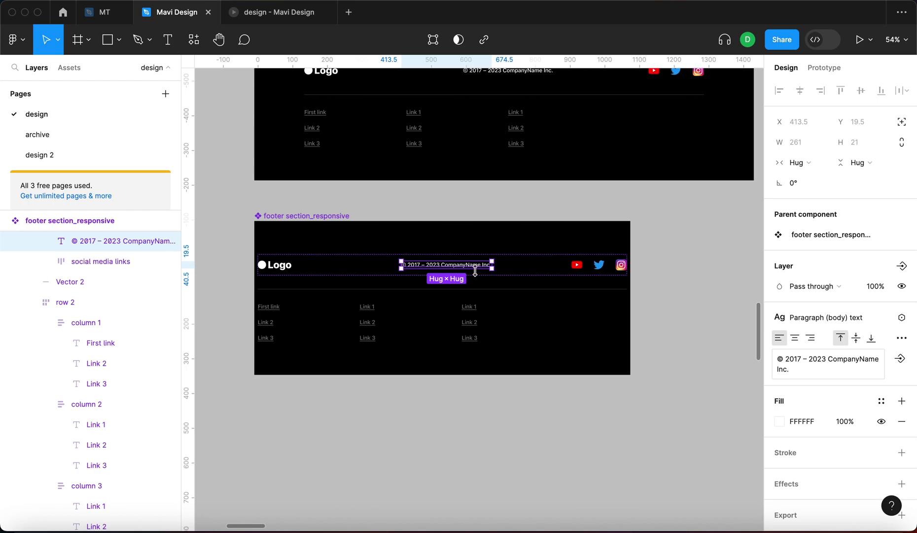
pyautogui.click(797, 162)
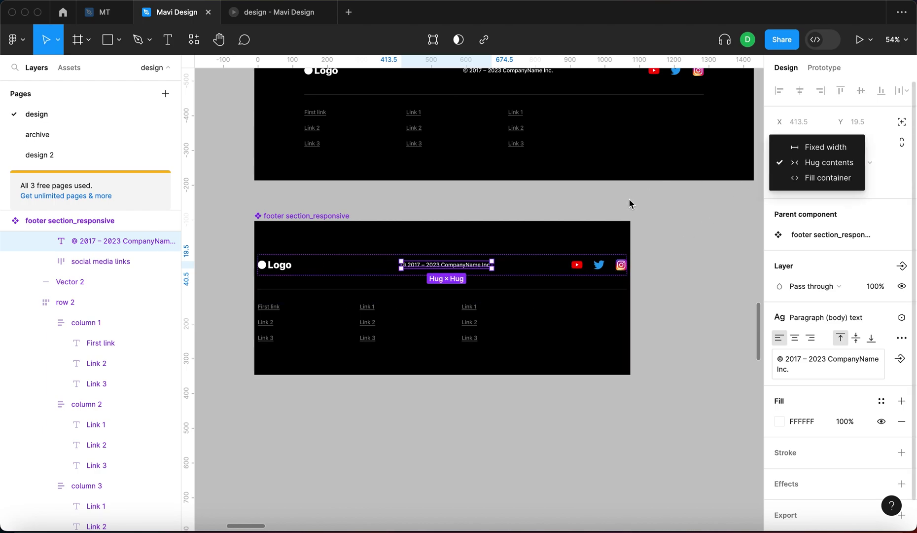
pyautogui.click(525, 391)
# Squeeze the footer to 236 px to confirm stacking, then widen it to 293 px
pyautogui.click(329, 217)
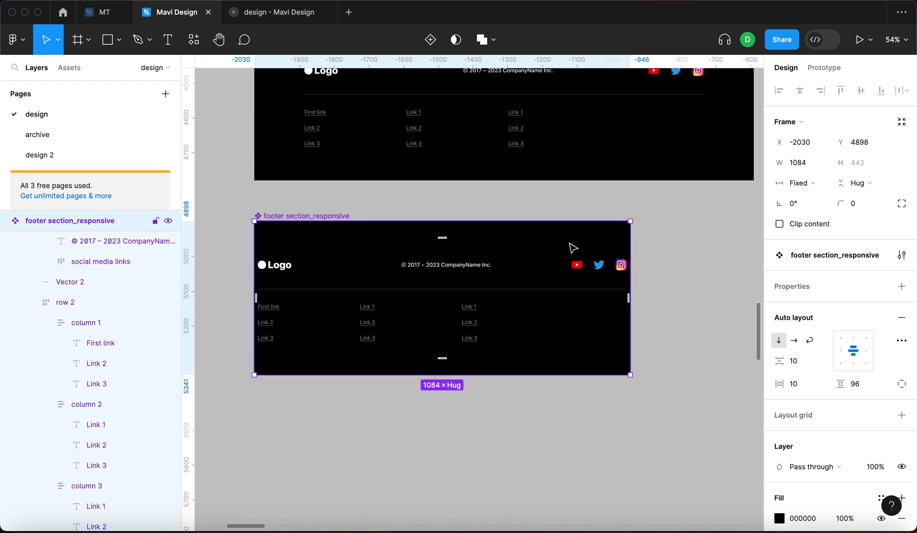
pyautogui.moveTo(630, 245); pyautogui.dragTo(336, 257)
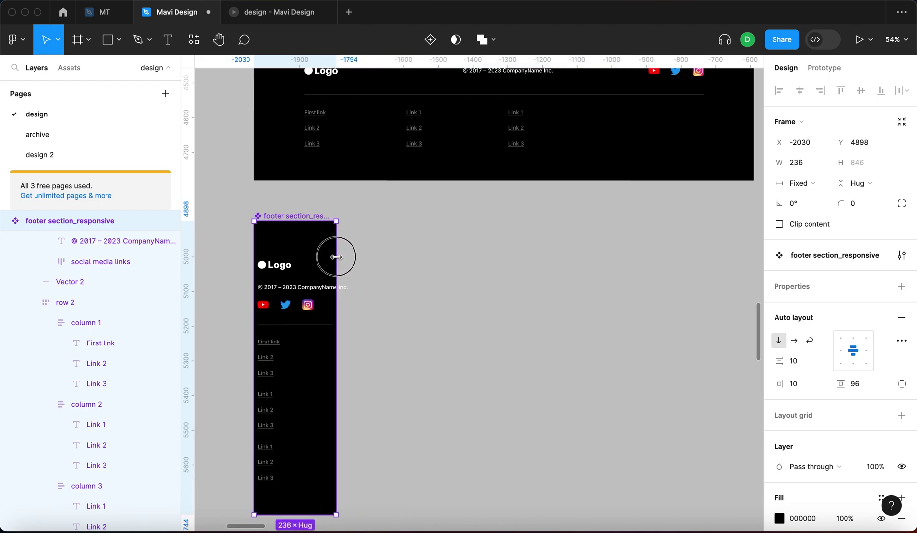
pyautogui.scroll(-3, 412, 411)
pyautogui.hscroll(-4, 412, 411)
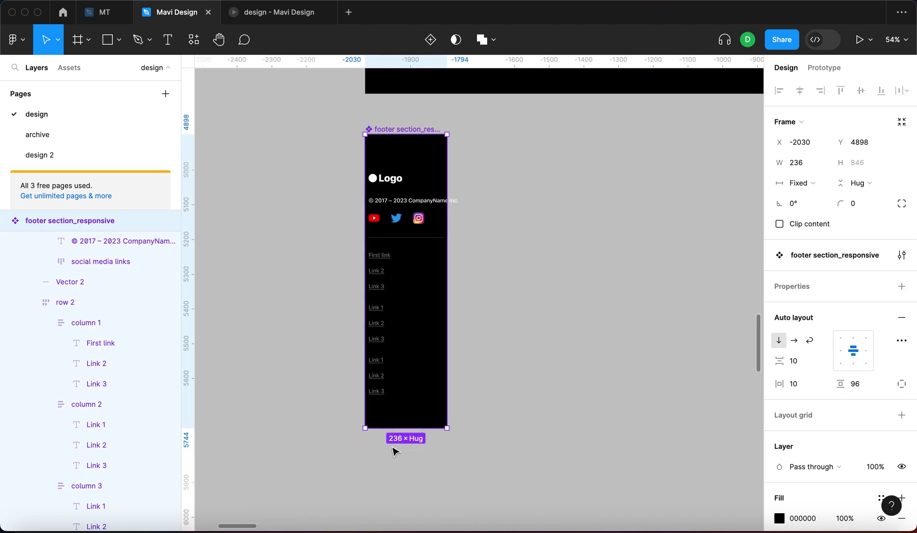
pyautogui.scroll(5, 375, 311)
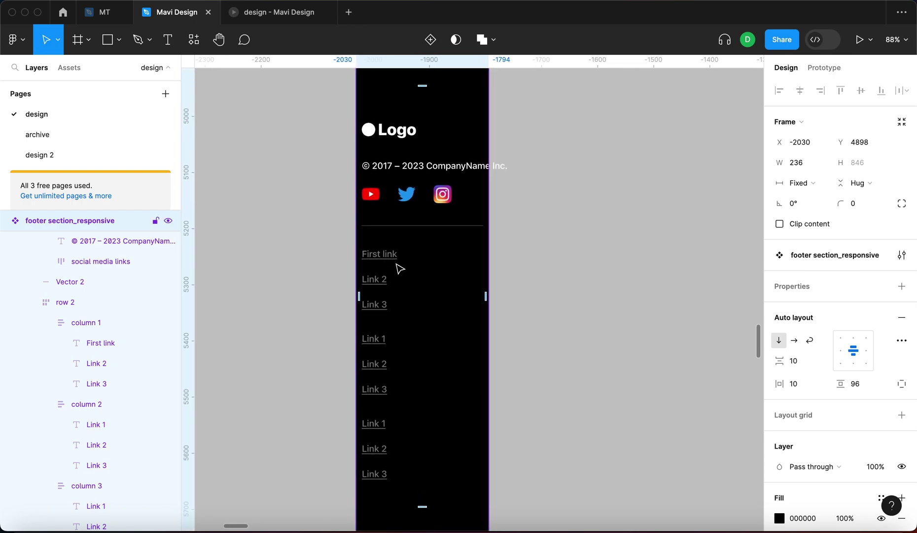
pyautogui.scroll(-4, 469, 271)
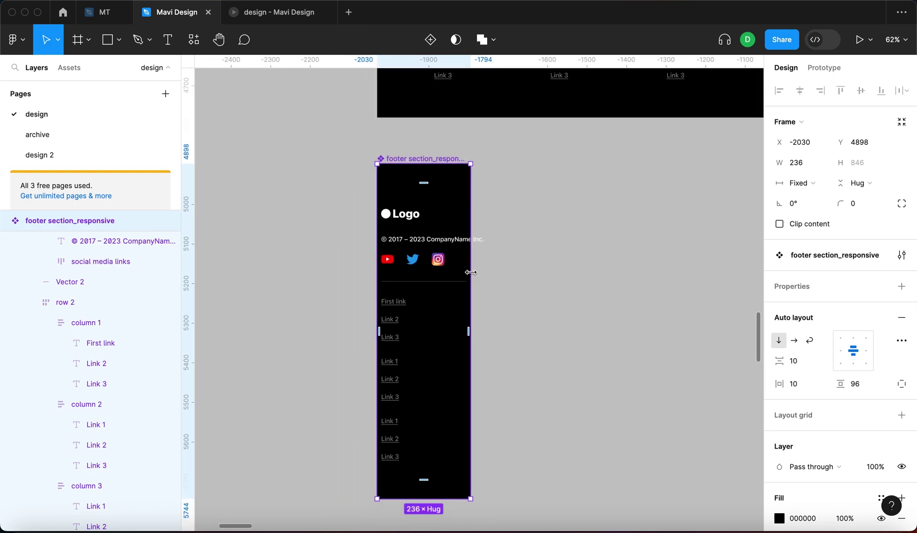
pyautogui.moveTo(483, 273); pyautogui.dragTo(729, 285)
pyautogui.click(569, 217)
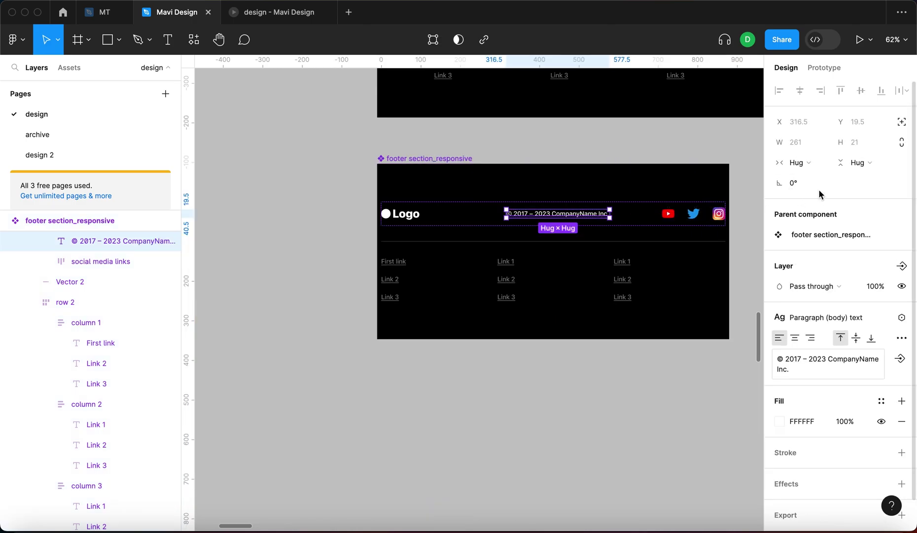
# Set the copyright text to Fill container width and centre-align it
pyautogui.click(813, 166)
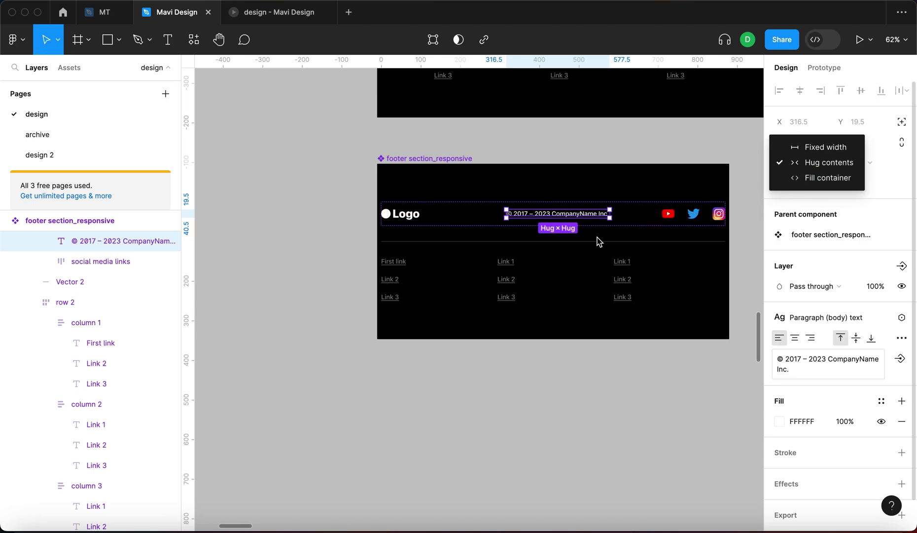
pyautogui.click(818, 182)
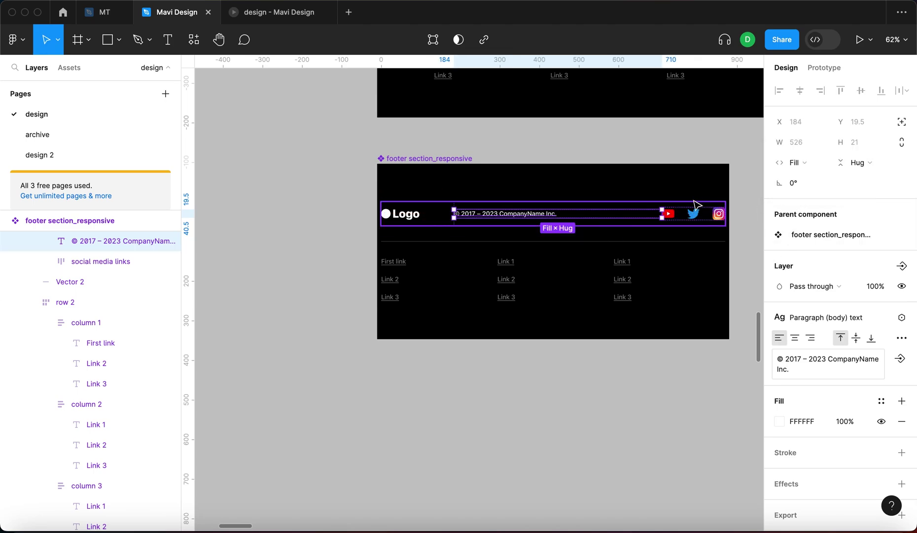
pyautogui.click(795, 340)
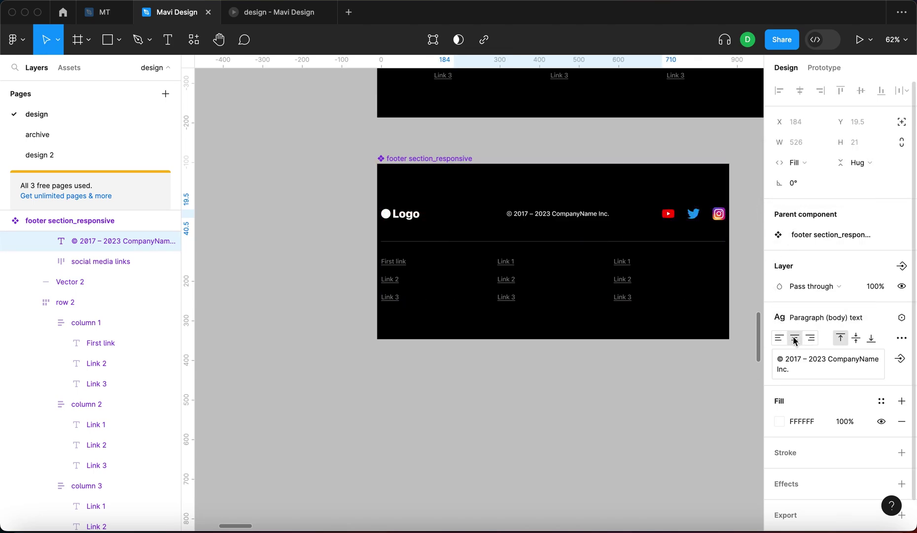
pyautogui.click(334, 187)
# Test footer and copyright text resizing, undoing the last text resize
pyautogui.hscroll(5, 334, 186)
pyautogui.click(561, 199)
pyautogui.moveTo(582, 199); pyautogui.dragTo(655, 221)
pyautogui.click(590, 230)
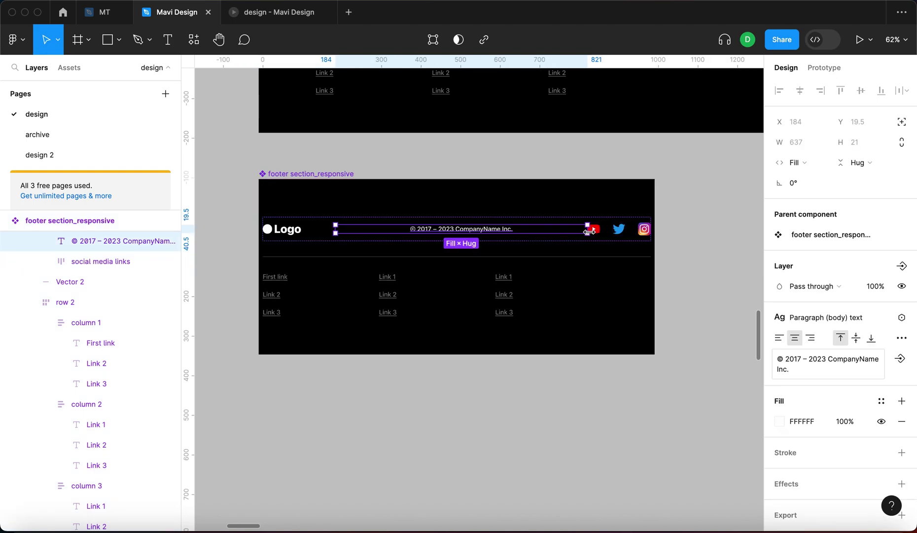
pyautogui.moveTo(589, 230); pyautogui.dragTo(596, 210)
pyautogui.moveTo(568, 228); pyautogui.dragTo(502, 230)
pyautogui.press('super+z')
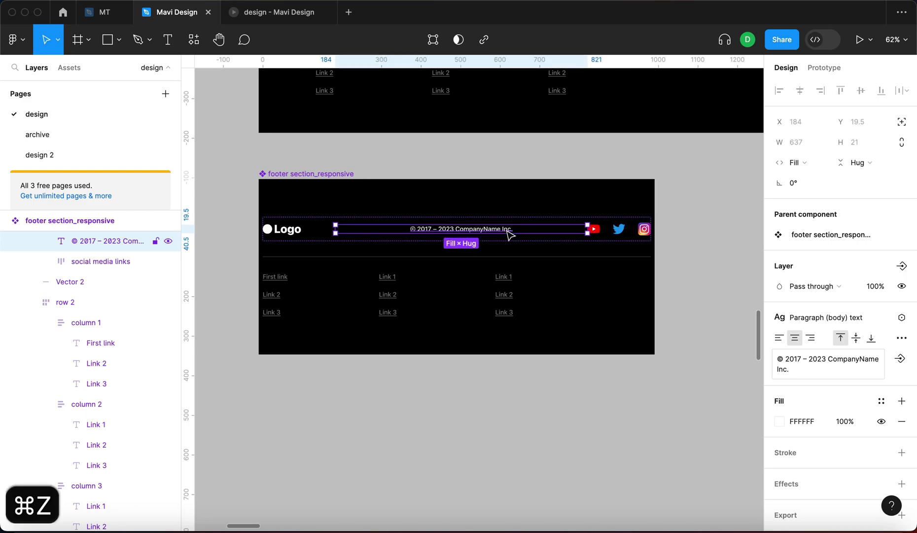
# Give the copyright text a minimum width bound to the 172 width variable
pyautogui.click(823, 143)
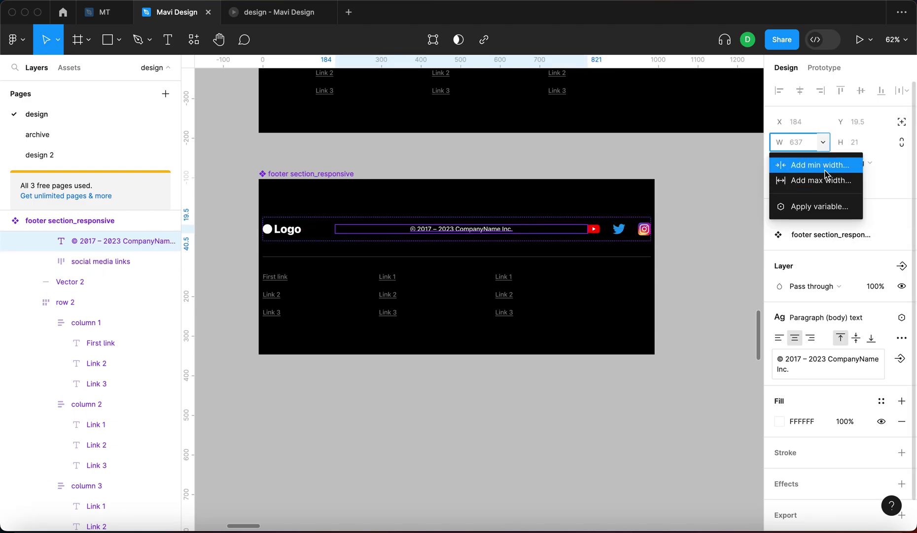
pyautogui.click(824, 167)
pyautogui.click(824, 167)
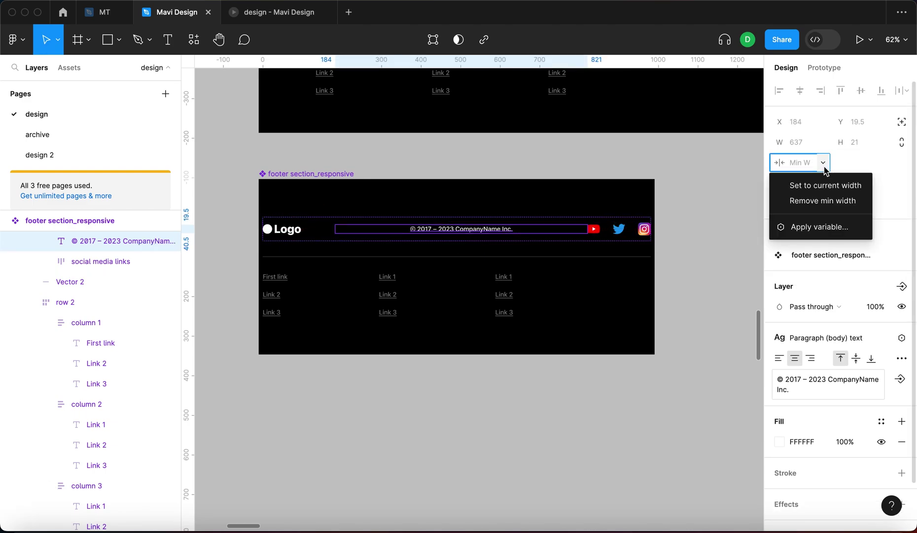
pyautogui.click(822, 226)
pyautogui.click(814, 322)
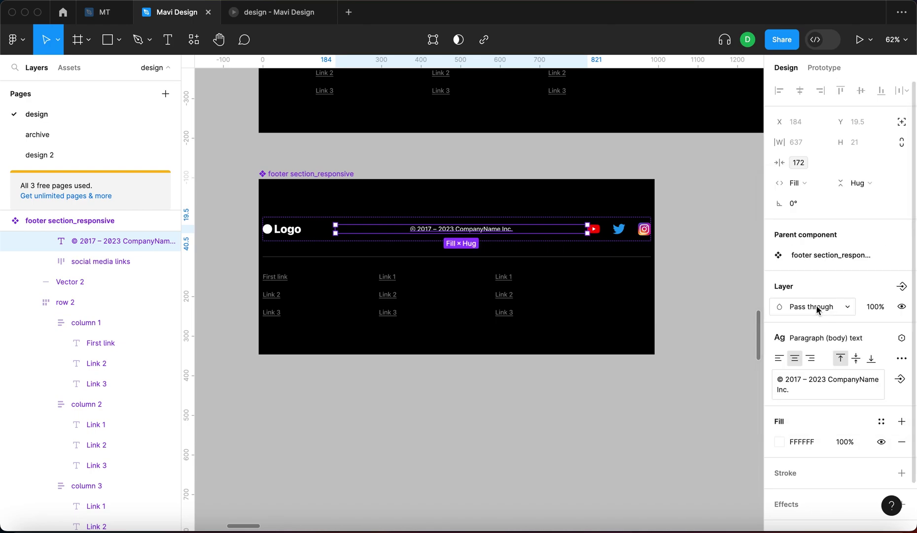
# Narrow the footer to 547 px to test, then widen it back to horizontal
pyautogui.click(389, 195)
pyautogui.moveTo(656, 204); pyautogui.dragTo(396, 223)
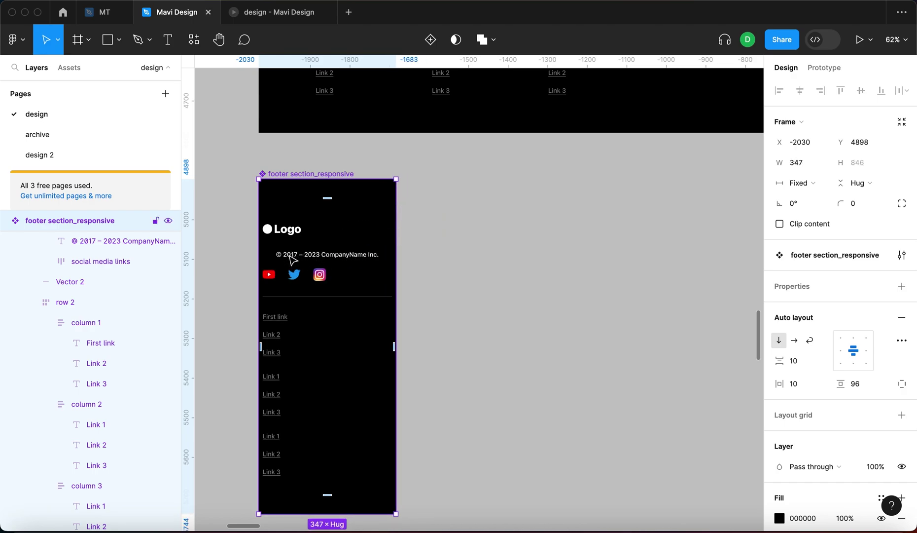
pyautogui.moveTo(396, 228); pyautogui.dragTo(691, 212)
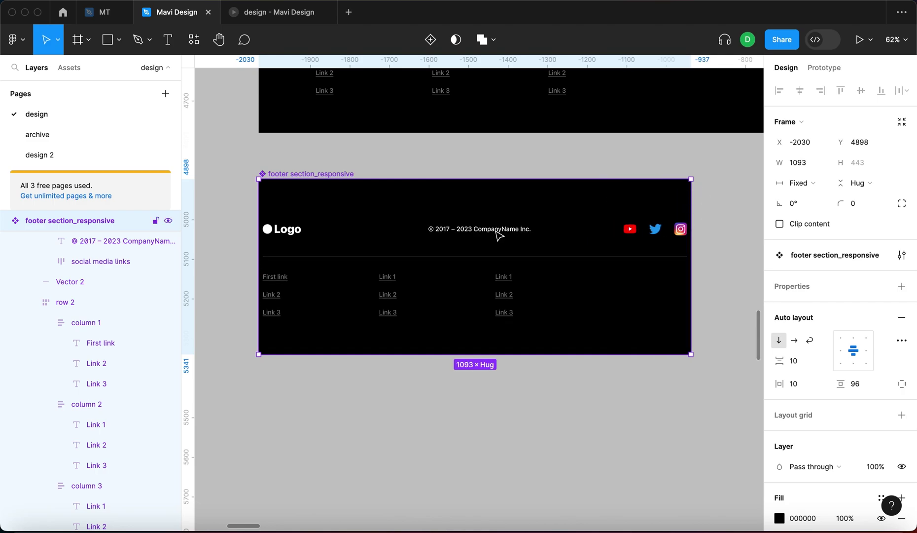
pyautogui.doubleClick(500, 232)
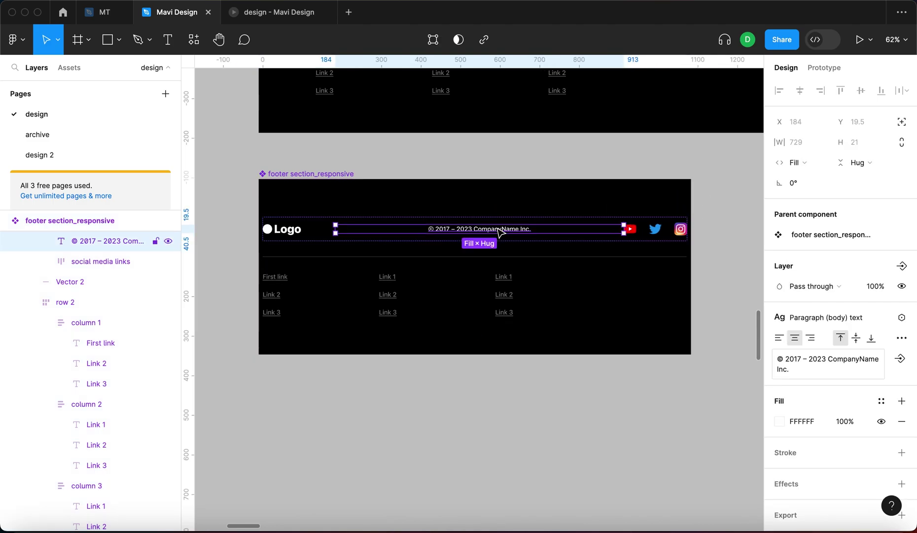
# Left-align the copyright text and test the footer at 304 px, then undo
pyautogui.click(780, 338)
pyautogui.click(559, 389)
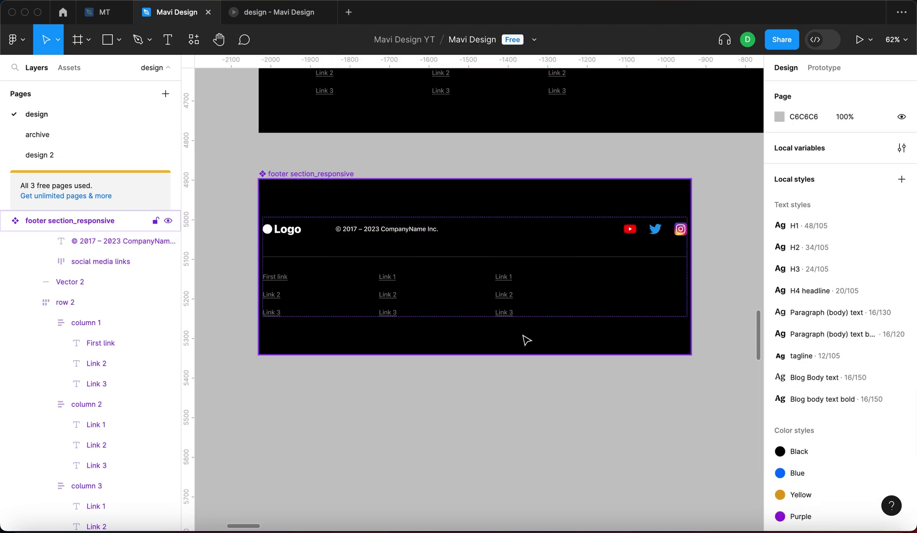
pyautogui.click(297, 175)
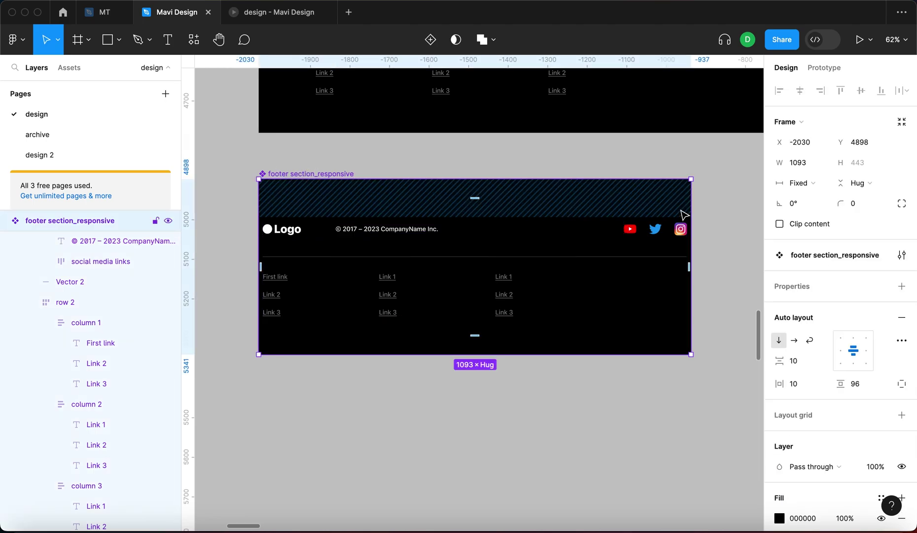
pyautogui.moveTo(646, 209); pyautogui.dragTo(378, 218)
pyautogui.press('super+z')
pyautogui.click(385, 229)
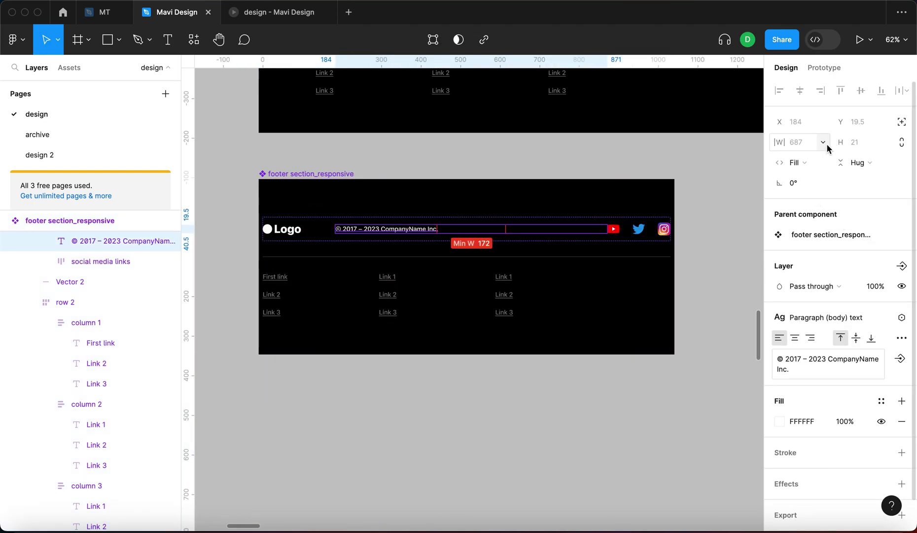
# Cap the copyright text with a maximum width from width variable 3 (270)
pyautogui.click(827, 146)
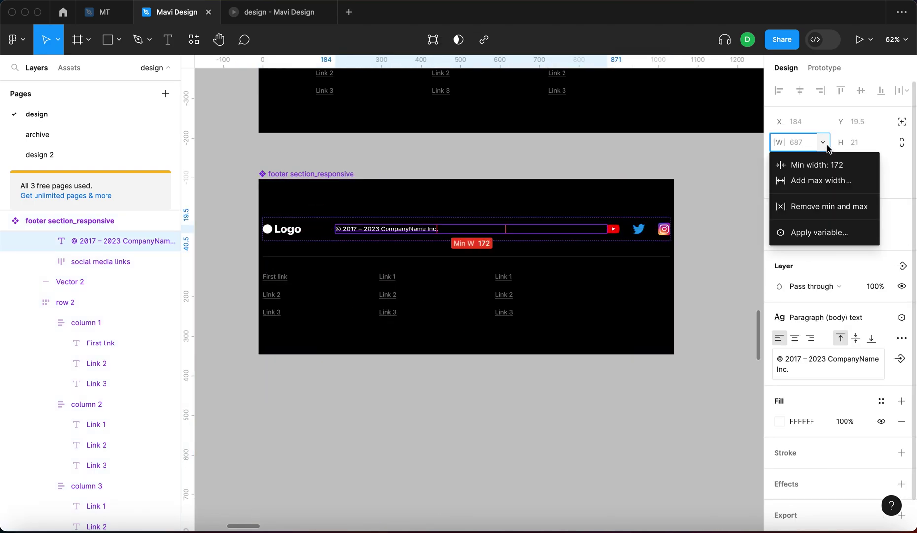
pyautogui.click(821, 181)
pyautogui.click(823, 183)
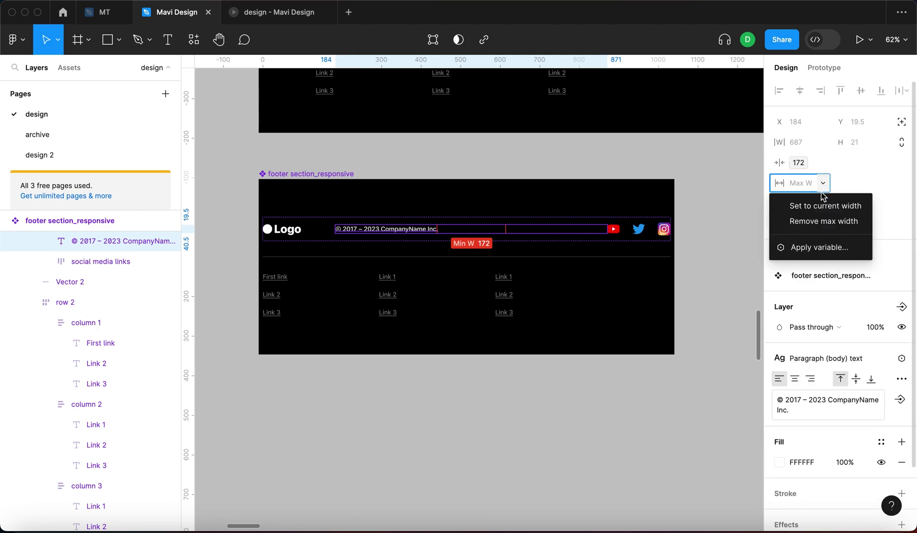
pyautogui.click(819, 248)
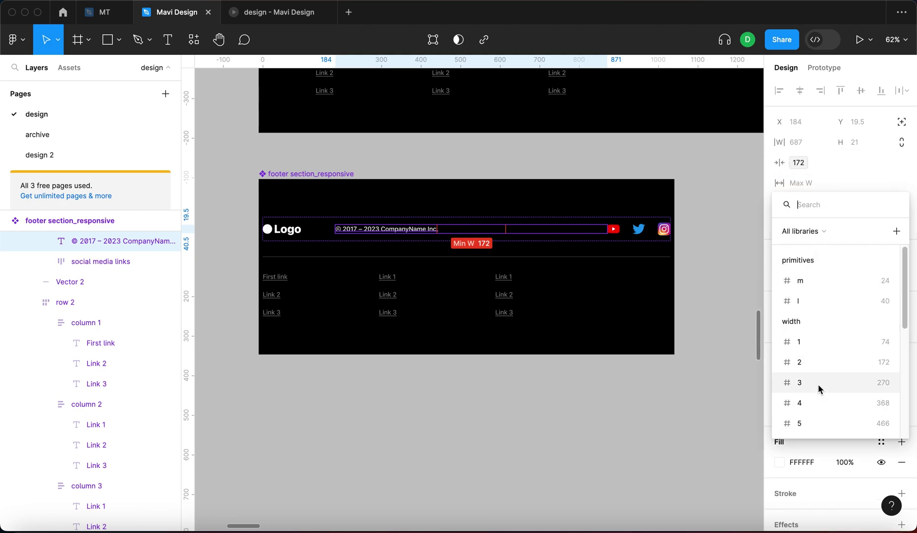
pyautogui.click(818, 384)
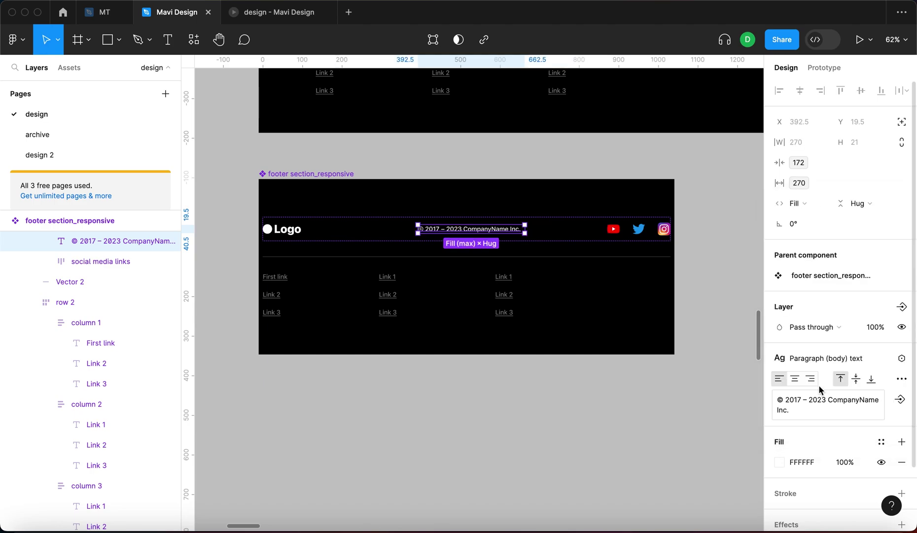
pyautogui.click(640, 385)
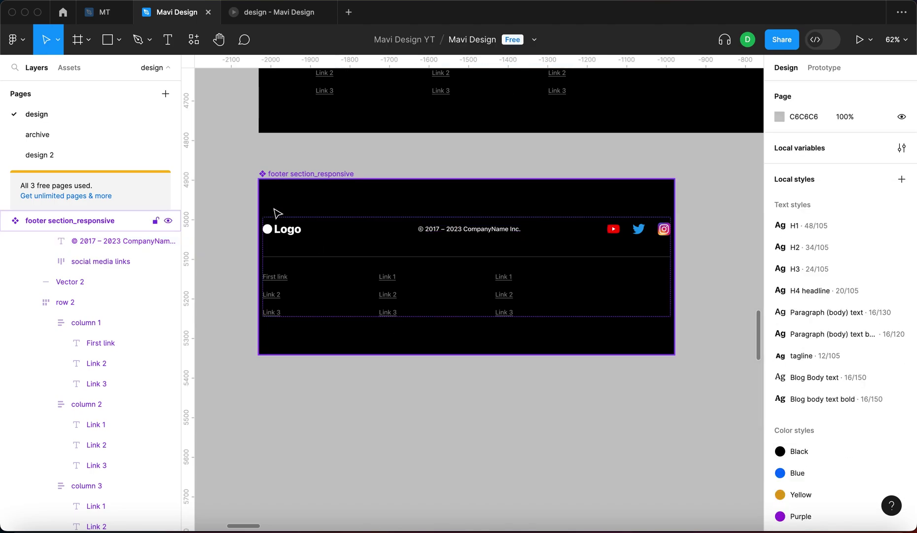
# Inspect the copyright layer, then resize the footer from about 598 to 977 px wide
pyautogui.click(315, 180)
pyautogui.click(499, 229)
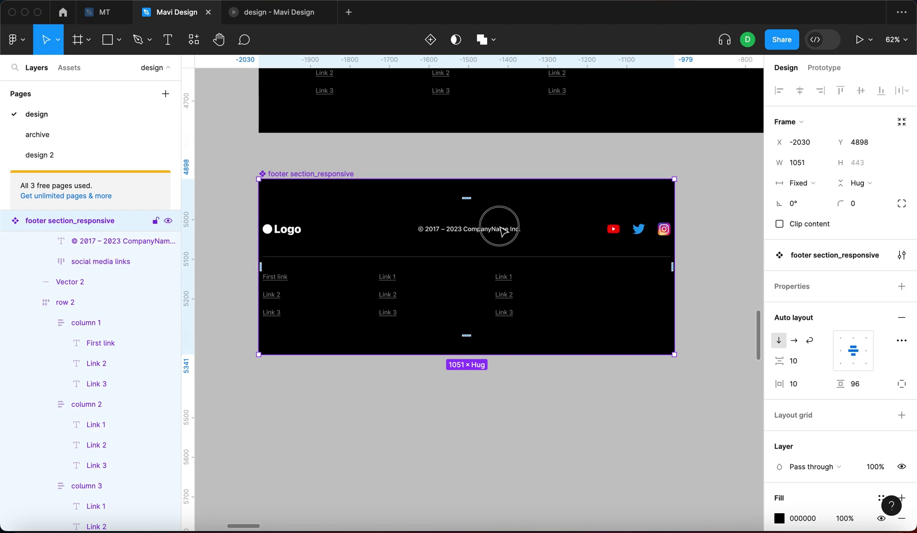
pyautogui.click(501, 234)
pyautogui.click(501, 234)
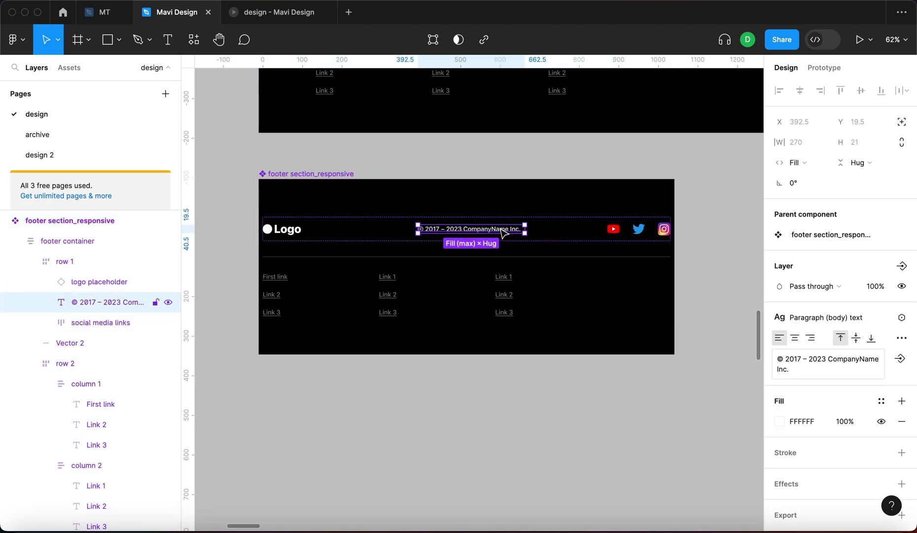
pyautogui.click(288, 173)
pyautogui.doubleClick(483, 232)
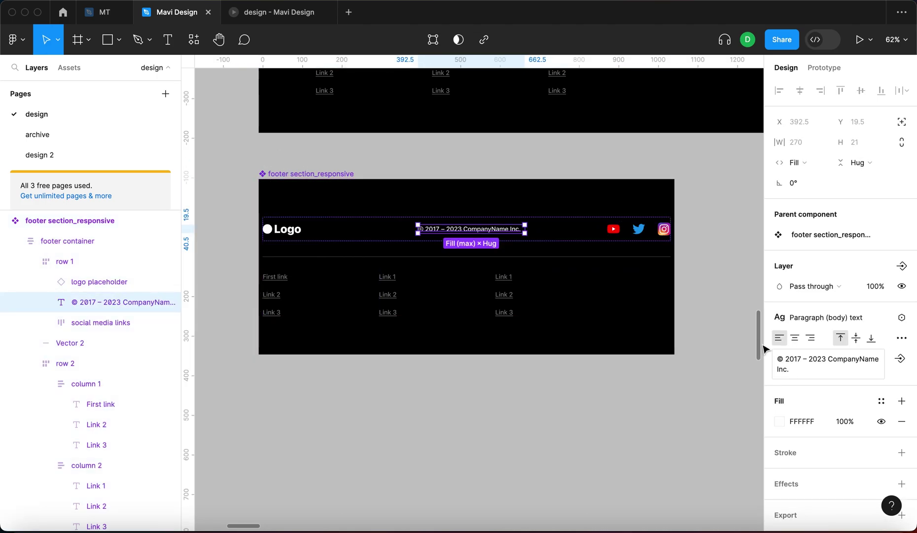
pyautogui.click(705, 237)
pyautogui.click(314, 171)
pyautogui.moveTo(674, 217); pyautogui.dragTo(654, 240)
# Reselect the footer component and start editing its horizontal padding
pyautogui.click(483, 231)
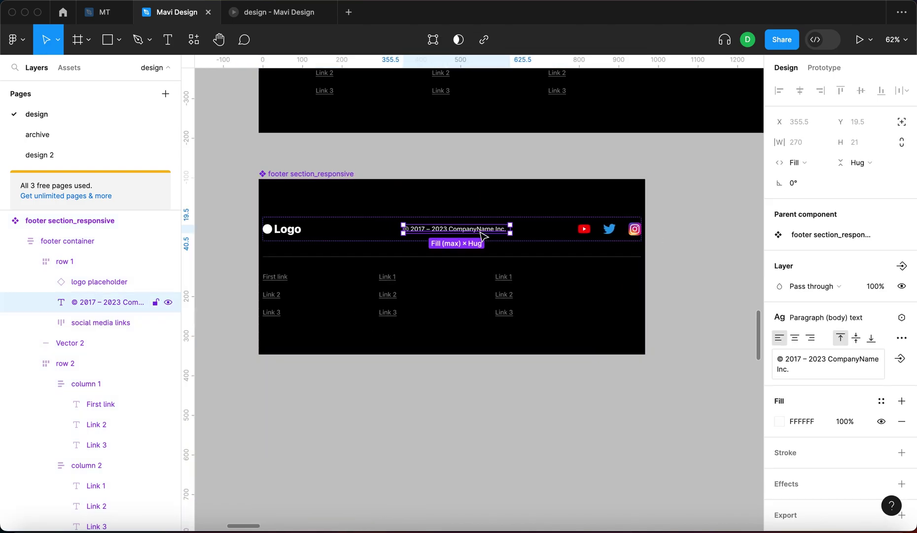
pyautogui.hotkey('shift', 'Return')
pyautogui.hotkey('shift', 'Return')
pyautogui.hotkey('shift', 'Return')
pyautogui.click(801, 385)
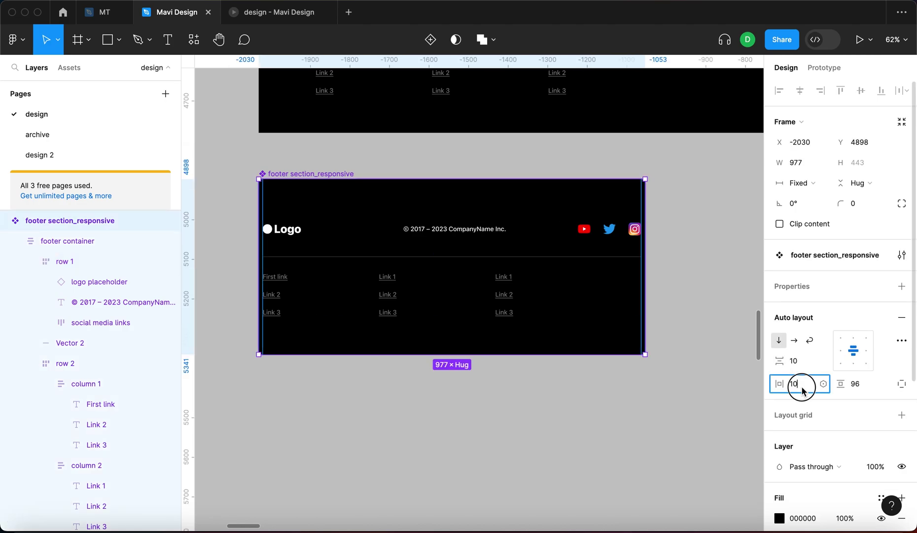
# Bind horizontal padding to spacing/medium (24), then narrow the footer to 273 px to test stacking
pyautogui.click(821, 387)
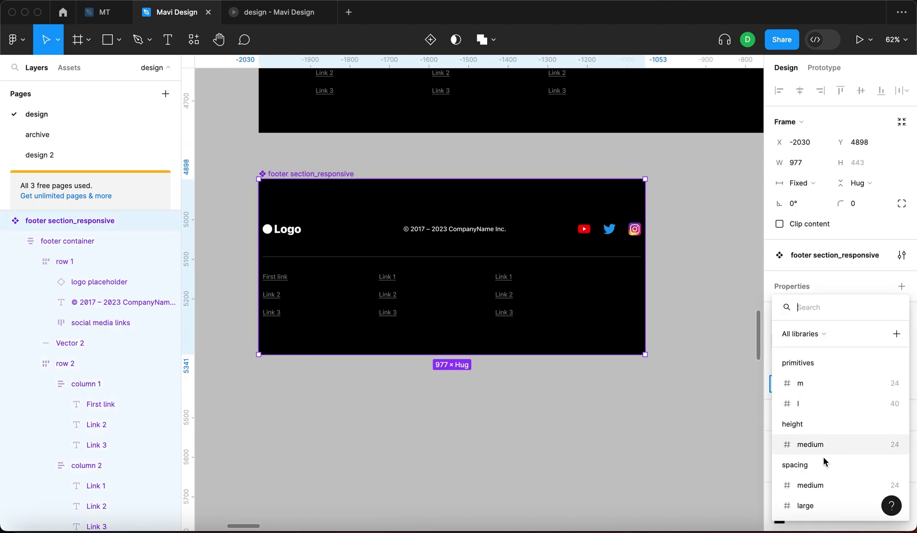
pyautogui.click(826, 484)
pyautogui.click(688, 217)
pyautogui.click(641, 217)
pyautogui.moveTo(649, 208); pyautogui.dragTo(758, 237)
pyautogui.click(682, 436)
pyautogui.scroll(-3, 534, 414)
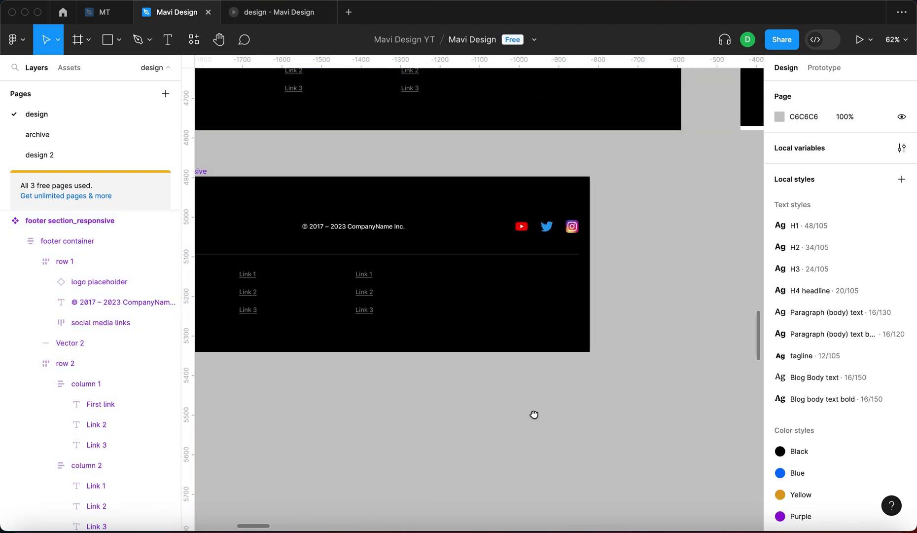
# Nudge the footer section_responsive component slightly upward and drag a copy out below it
pyautogui.hscroll(-3, 599, 311)
pyautogui.click(591, 310)
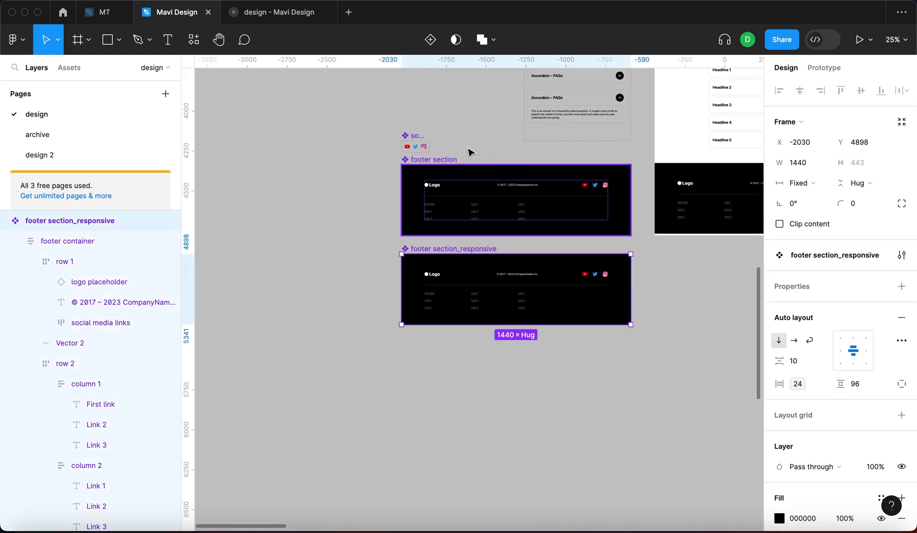
pyautogui.scroll(-3, 451, 252)
pyautogui.moveTo(452, 252); pyautogui.dragTo(447, 247)
pyautogui.click(350, 325)
pyautogui.click(430, 304)
pyautogui.scroll(-3, 567, 276)
pyautogui.scroll(3, 498, 207)
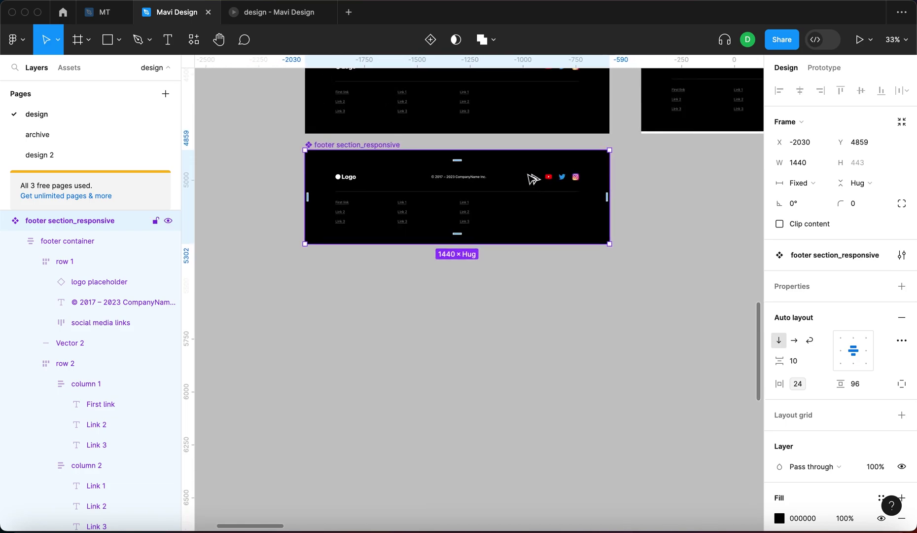
pyautogui.moveTo(537, 176); pyautogui.dragTo(537, 311)
pyautogui.scroll(-3, 527, 261)
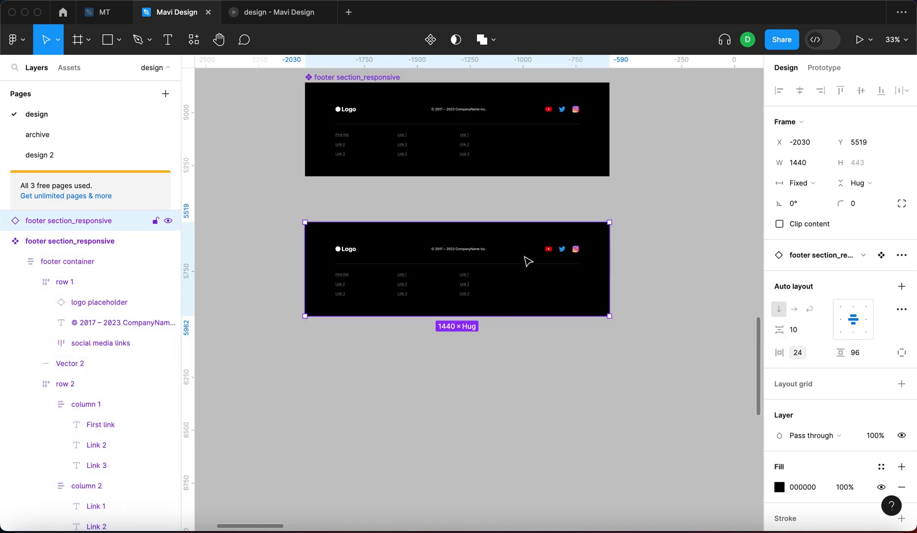
# Duplicate the footer again and narrow the new copy to 813 wide
pyautogui.press('super+d')
pyautogui.moveTo(611, 368); pyautogui.dragTo(367, 458)
pyautogui.scroll(-5, 459, 443)
pyautogui.click(473, 406)
pyautogui.scroll(-5, 454, 372)
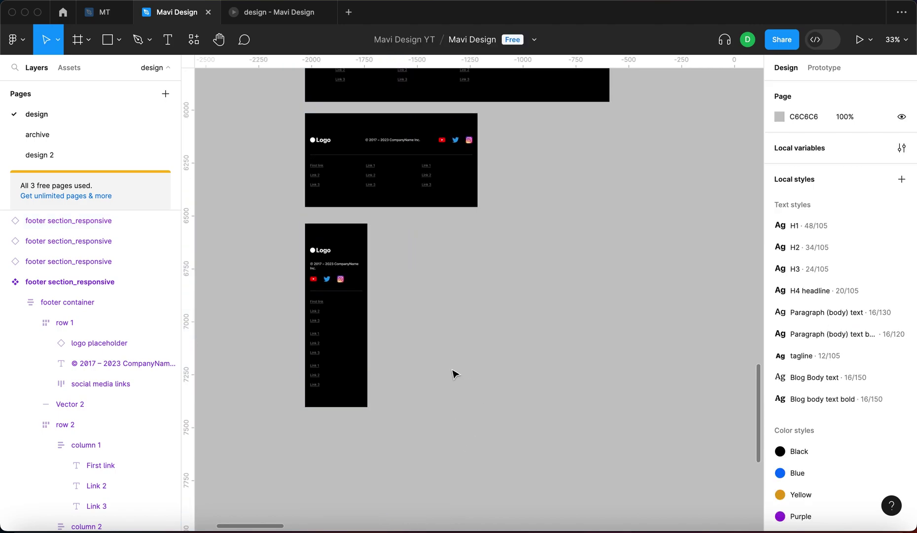
pyautogui.scroll(1, 493, 271)
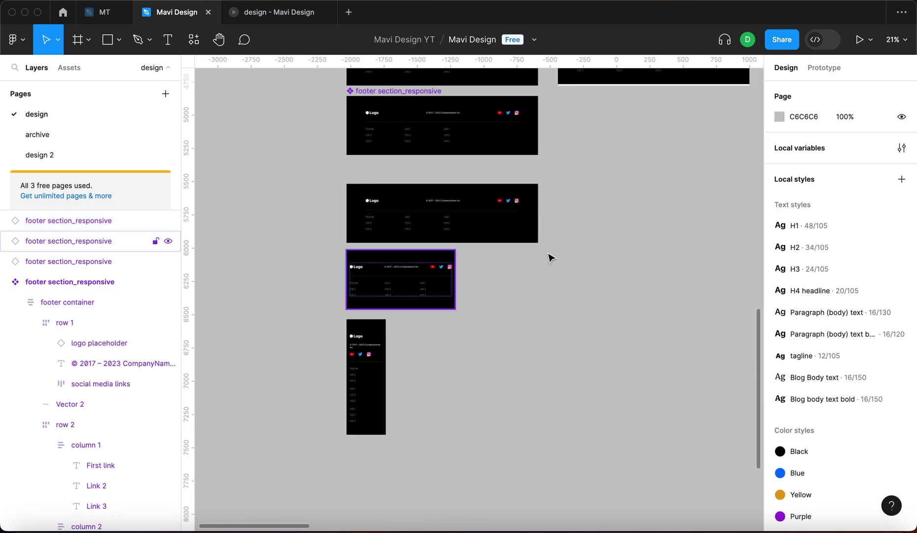
# Widen the narrow mobile footer copy to 1156 to test column wrapping
pyautogui.click(362, 368)
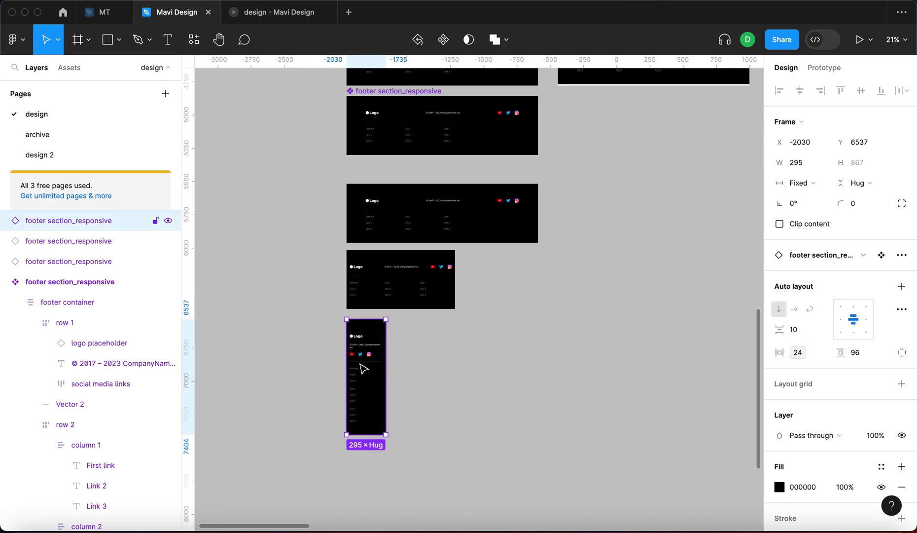
pyautogui.scroll(3, 362, 368)
pyautogui.scroll(-2, 363, 368)
pyautogui.click(541, 368)
pyautogui.click(383, 352)
pyautogui.scroll(-3, 434, 352)
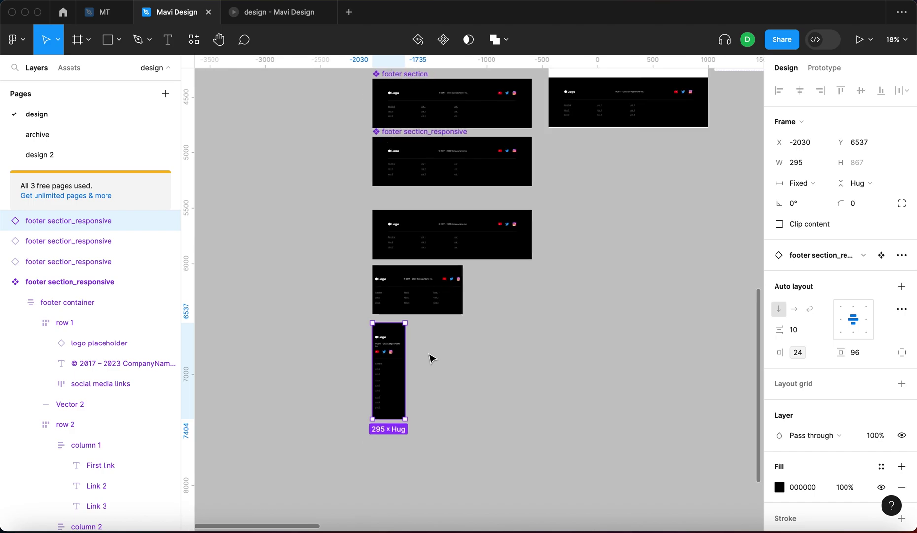
pyautogui.click(475, 246)
pyautogui.scroll(5, 476, 246)
pyautogui.scroll(-5, 498, 385)
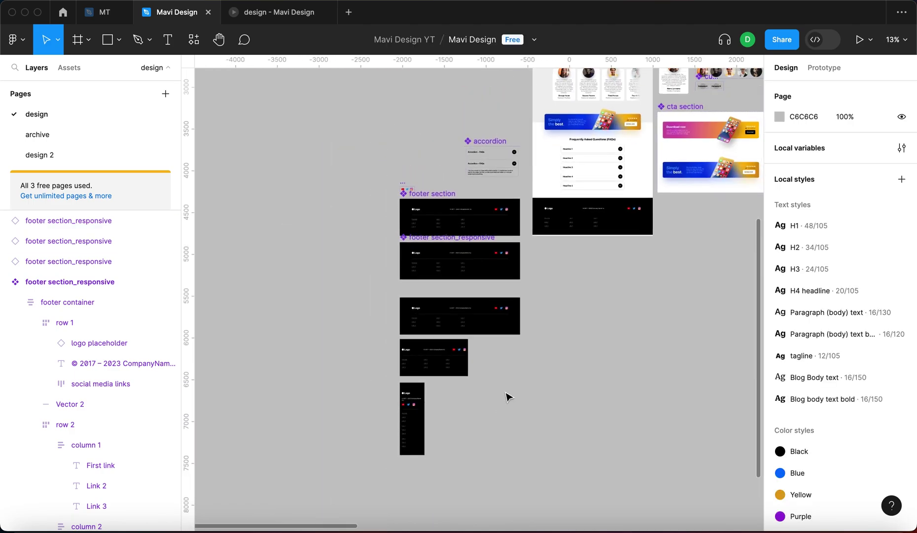
pyautogui.scroll(5, 381, 416)
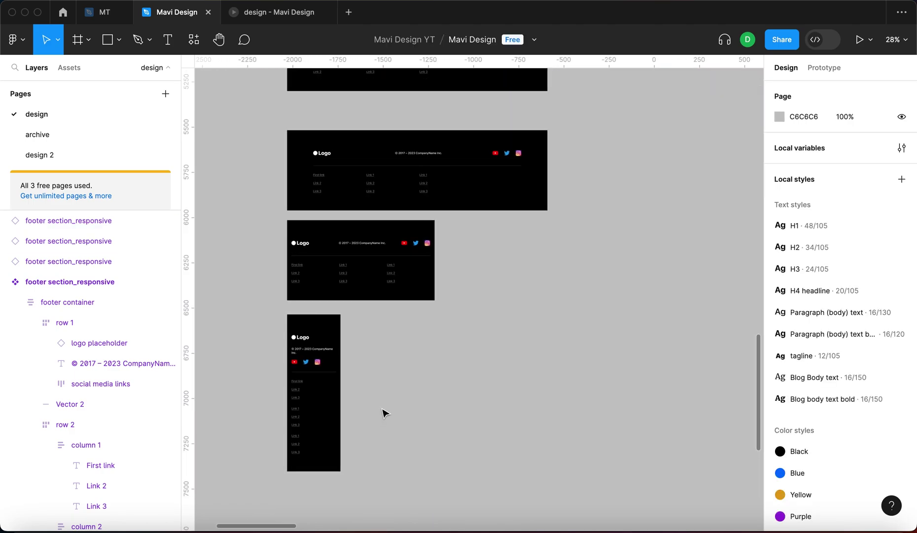
pyautogui.click(339, 376)
pyautogui.moveTo(341, 373); pyautogui.dragTo(372, 375)
pyautogui.click(555, 348)
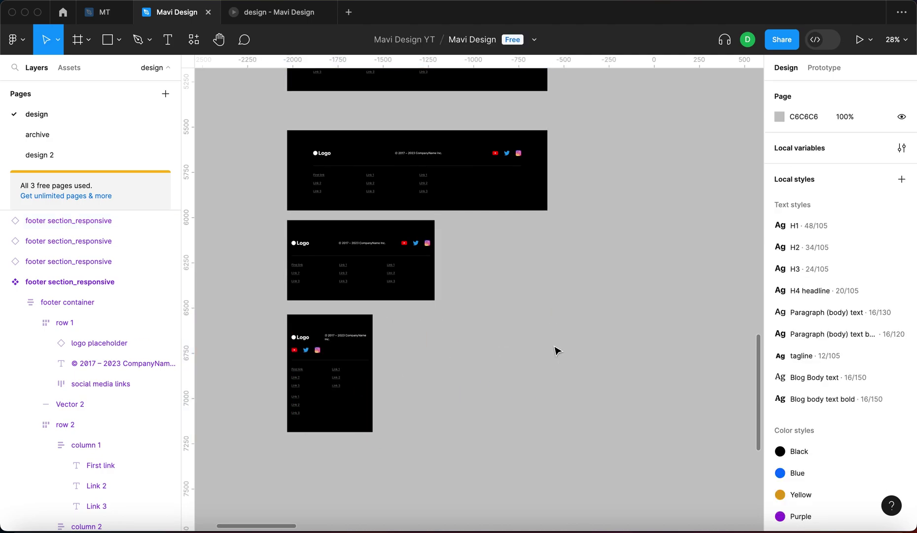
# Briefly open the local variables list and close it again
pyautogui.scroll(-5, 556, 350)
pyautogui.scroll(5, 555, 349)
pyautogui.hscroll(10, 555, 349)
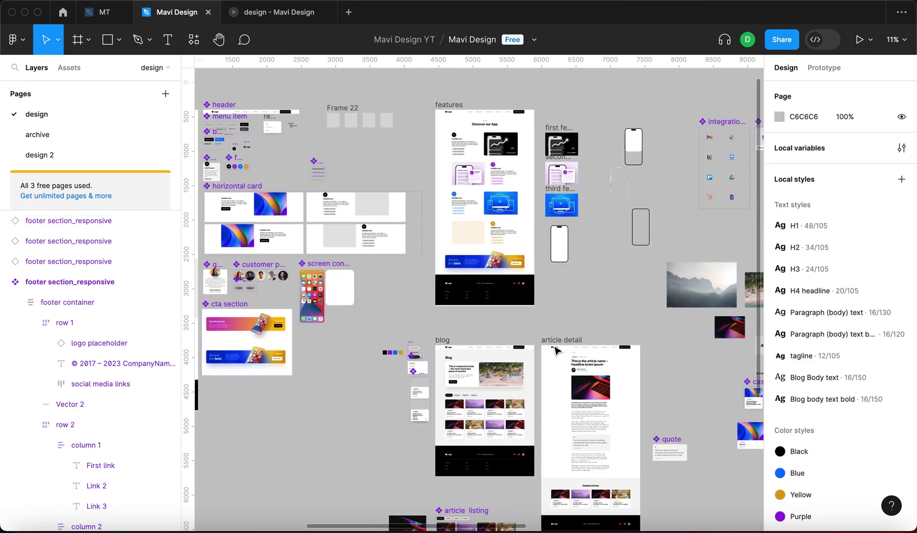
pyautogui.scroll(-5, 555, 349)
pyautogui.hscroll(2, 555, 350)
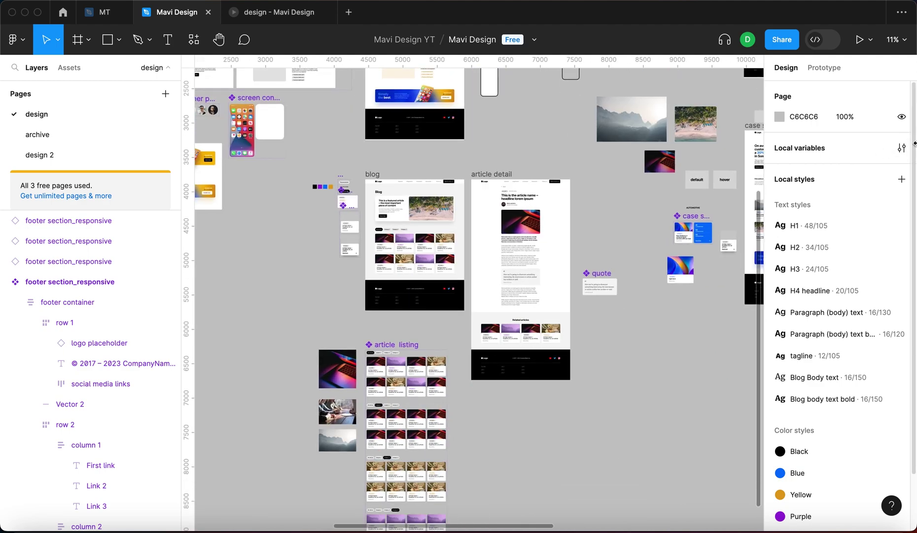
pyautogui.click(902, 148)
pyautogui.click(902, 149)
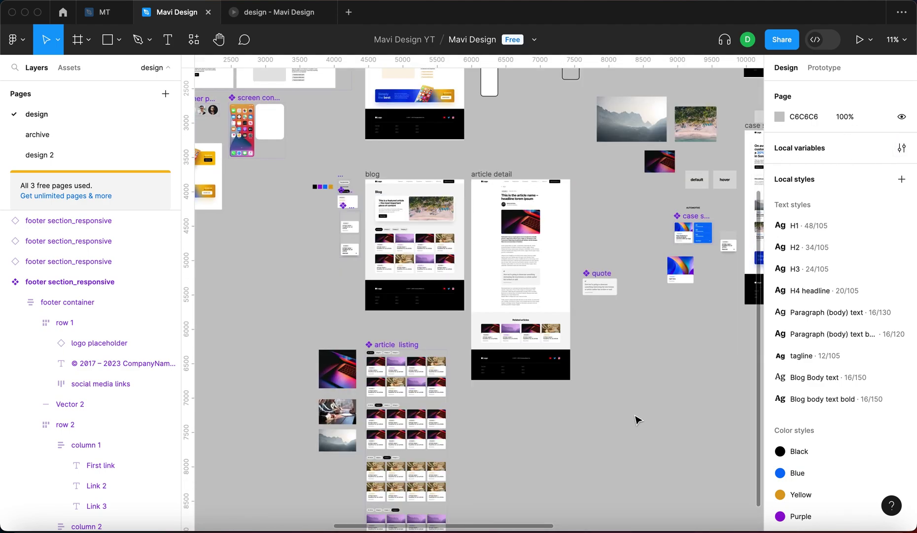
# Marquee-select the desktop, tablet and phone footer copies together
pyautogui.scroll(-2, 618, 423)
pyautogui.hscroll(-5, 617, 422)
pyautogui.scroll(-3, 444, 328)
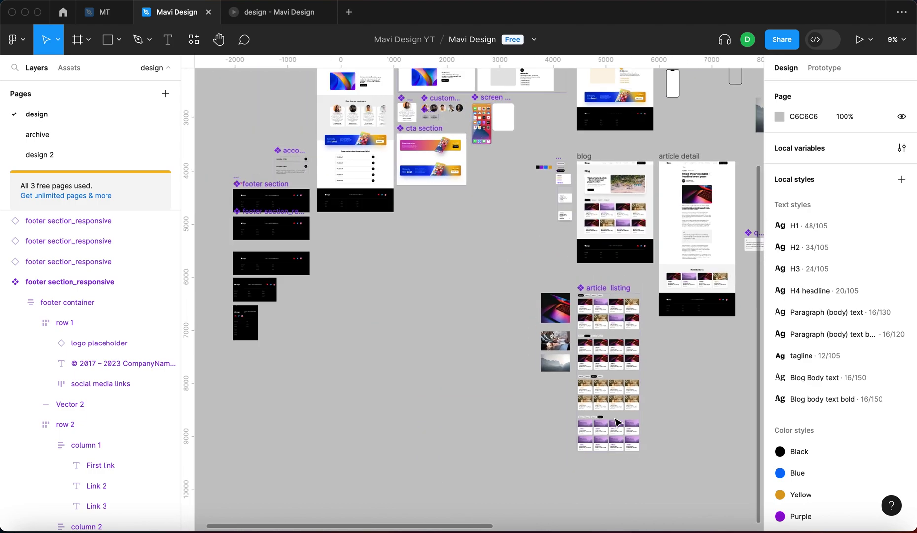
pyautogui.scroll(4, 444, 328)
pyautogui.hscroll(-2, 444, 328)
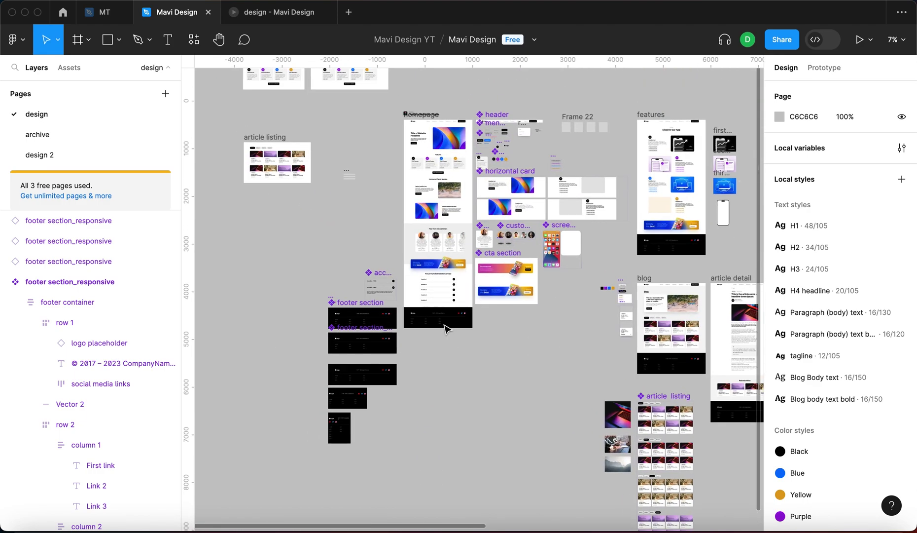
pyautogui.scroll(5, 374, 441)
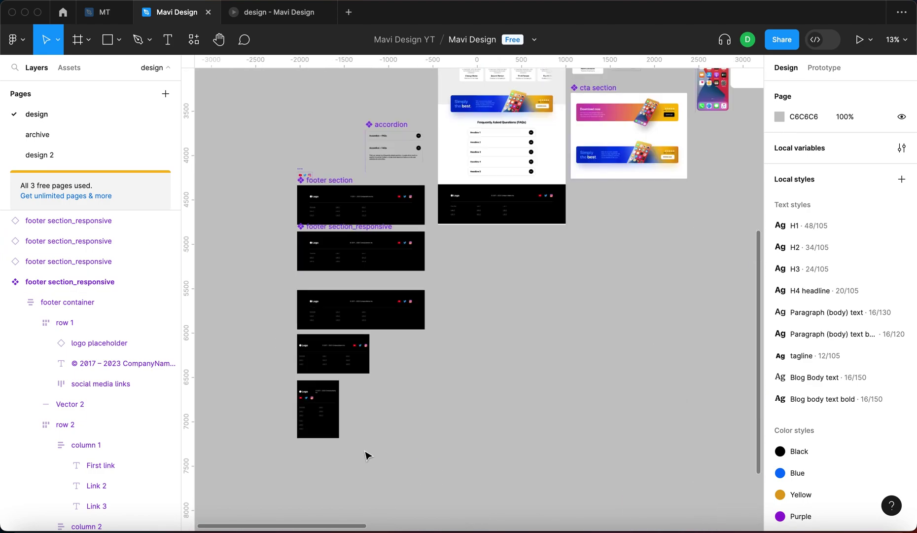
pyautogui.moveTo(472, 469); pyautogui.dragTo(272, 277)
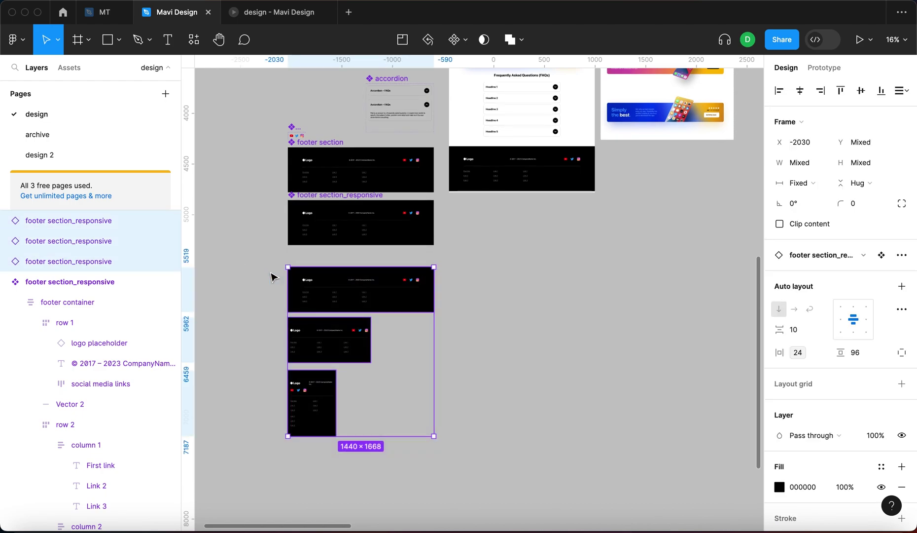
# Delete the three footer test copies, then pan around the canvas to check what remains
pyautogui.press('BackSpace')
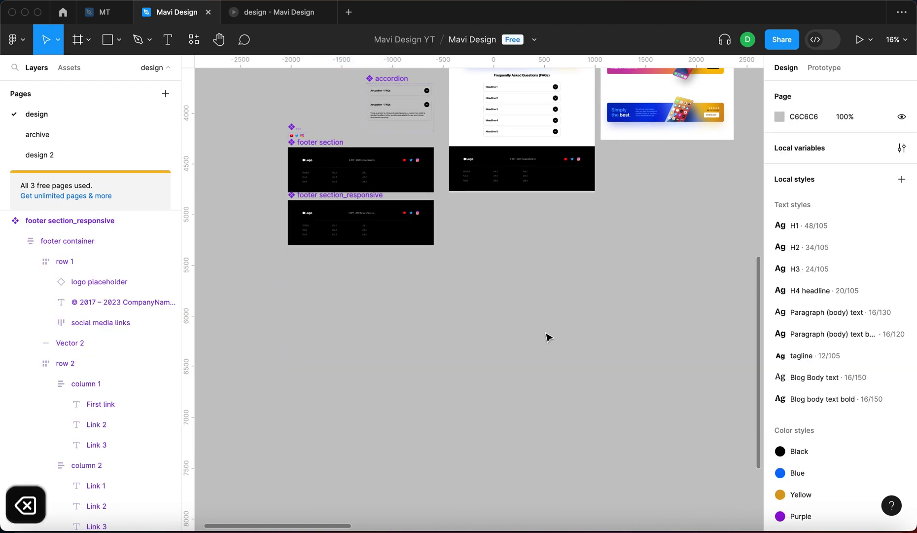
pyautogui.scroll(5, 549, 337)
pyautogui.scroll(-3, 549, 337)
pyautogui.scroll(-3, 543, 296)
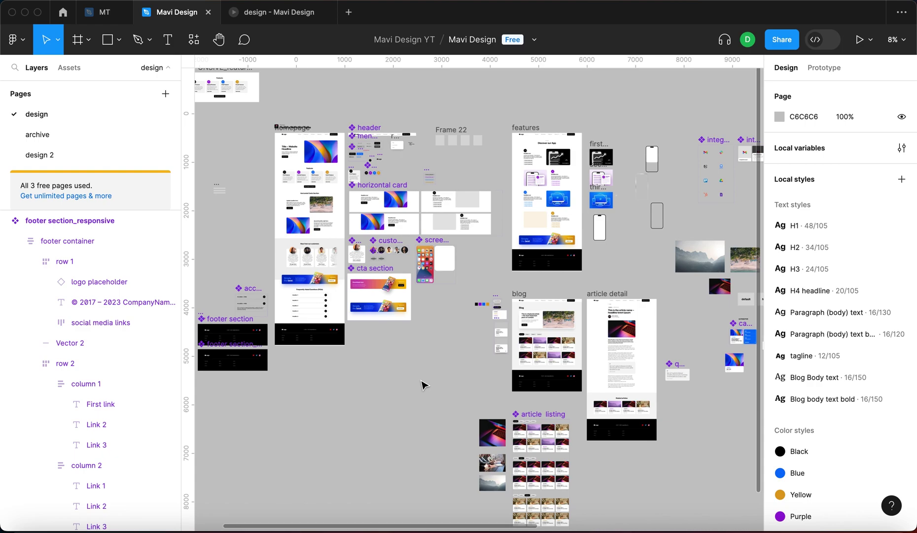
pyautogui.hscroll(5, 423, 384)
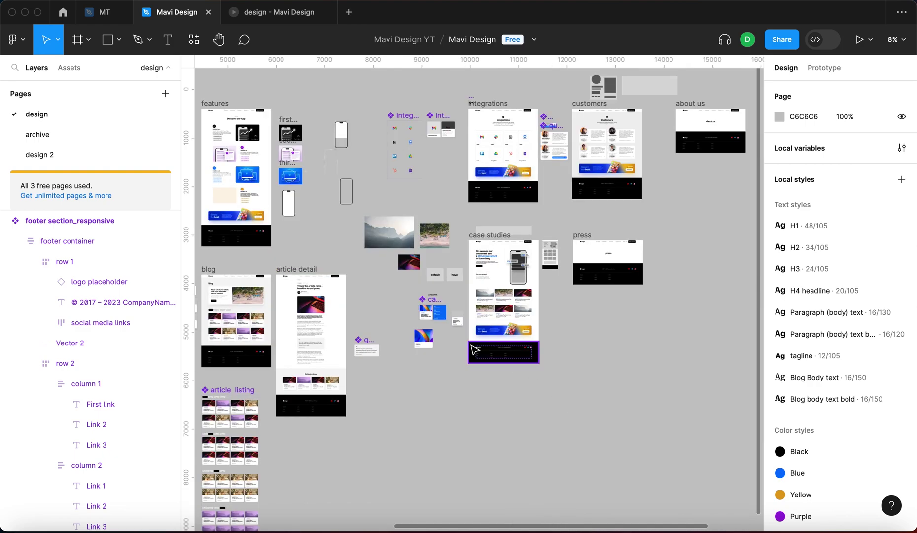
pyautogui.scroll(3, 574, 403)
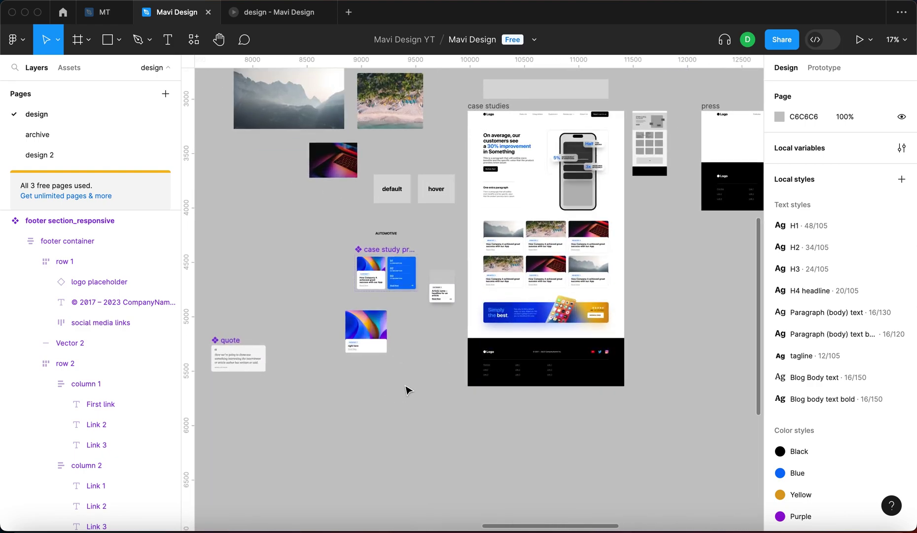
pyautogui.scroll(-3, 406, 390)
pyautogui.hscroll(5, 624, 418)
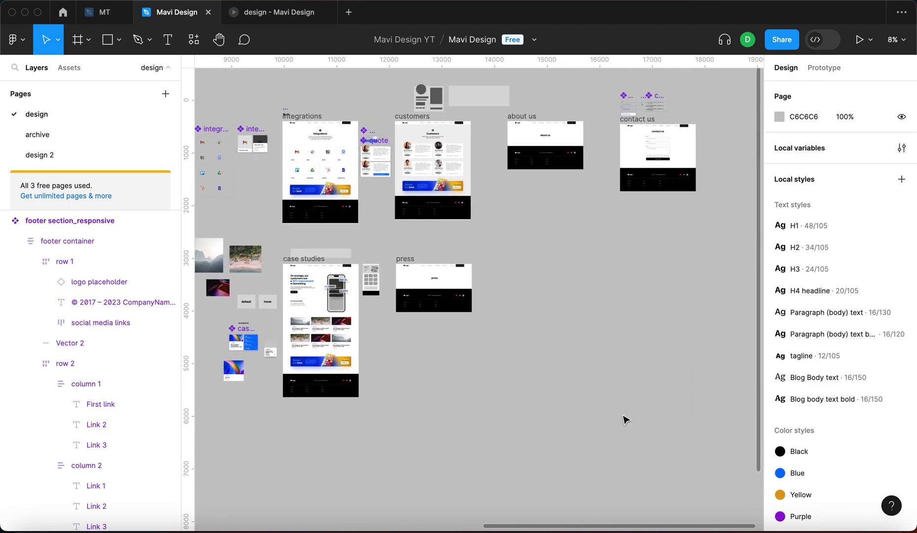
pyautogui.scroll(-3, 610, 299)
pyautogui.hscroll(-5, 359, 328)
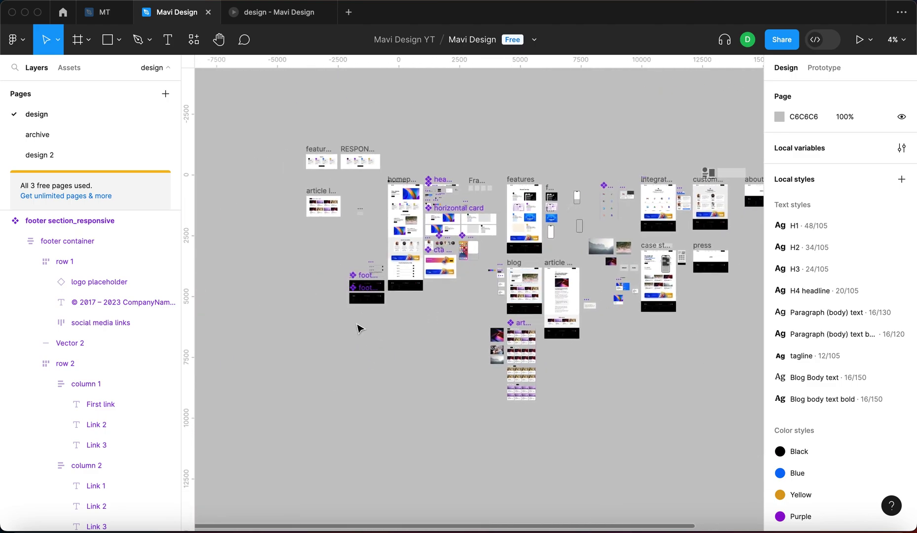
pyautogui.scroll(5, 354, 292)
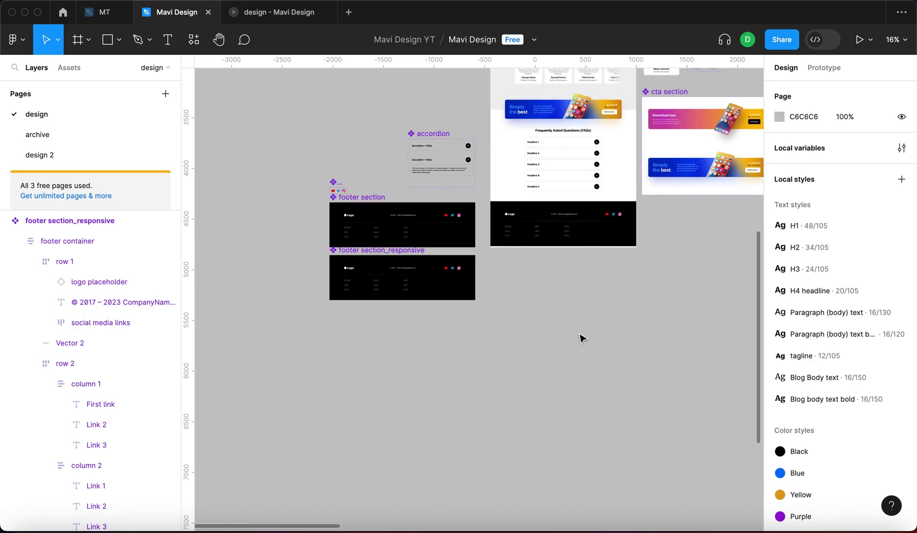
pyautogui.scroll(-3, 582, 338)
pyautogui.hscroll(2, 388, 144)
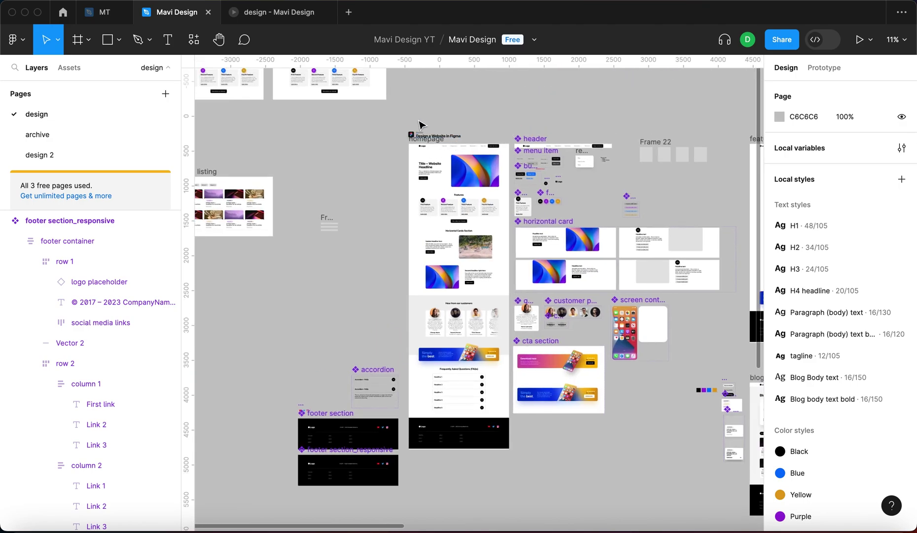